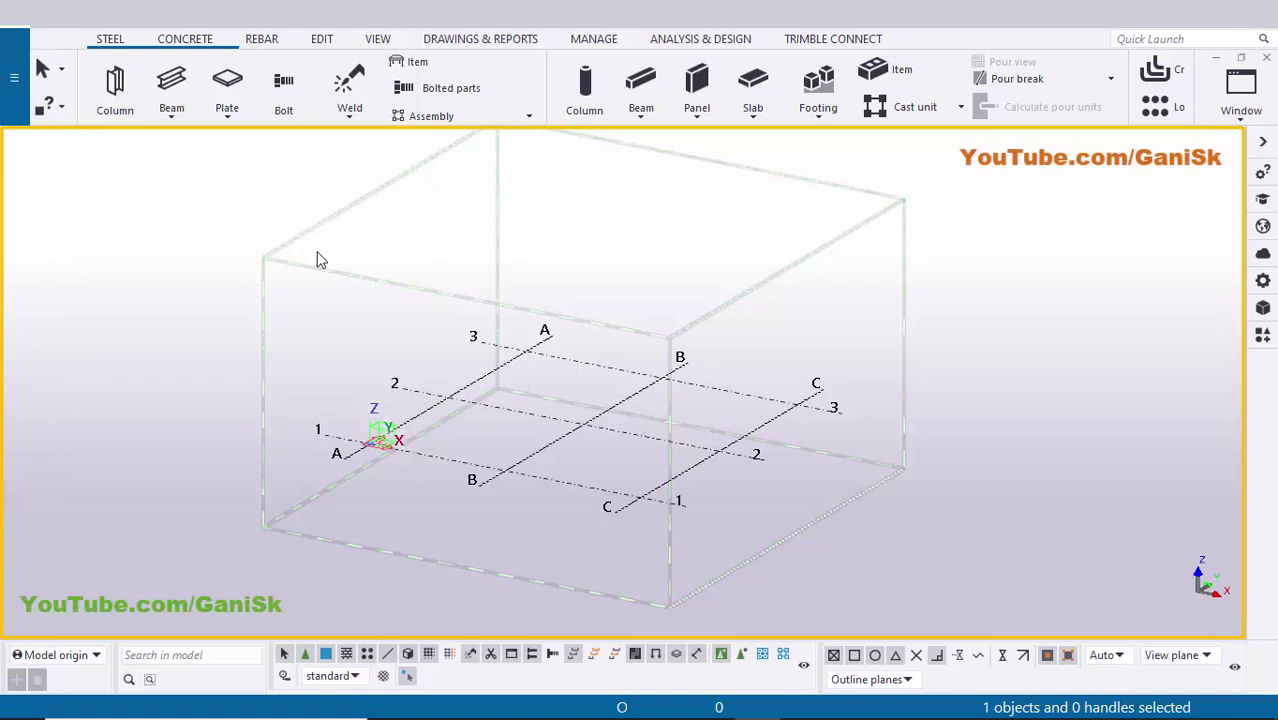
Step: Draw a 6000 mm steel beam along grid B from the 1/B to the 2/B intersection
click(100, 41)
click(171, 85)
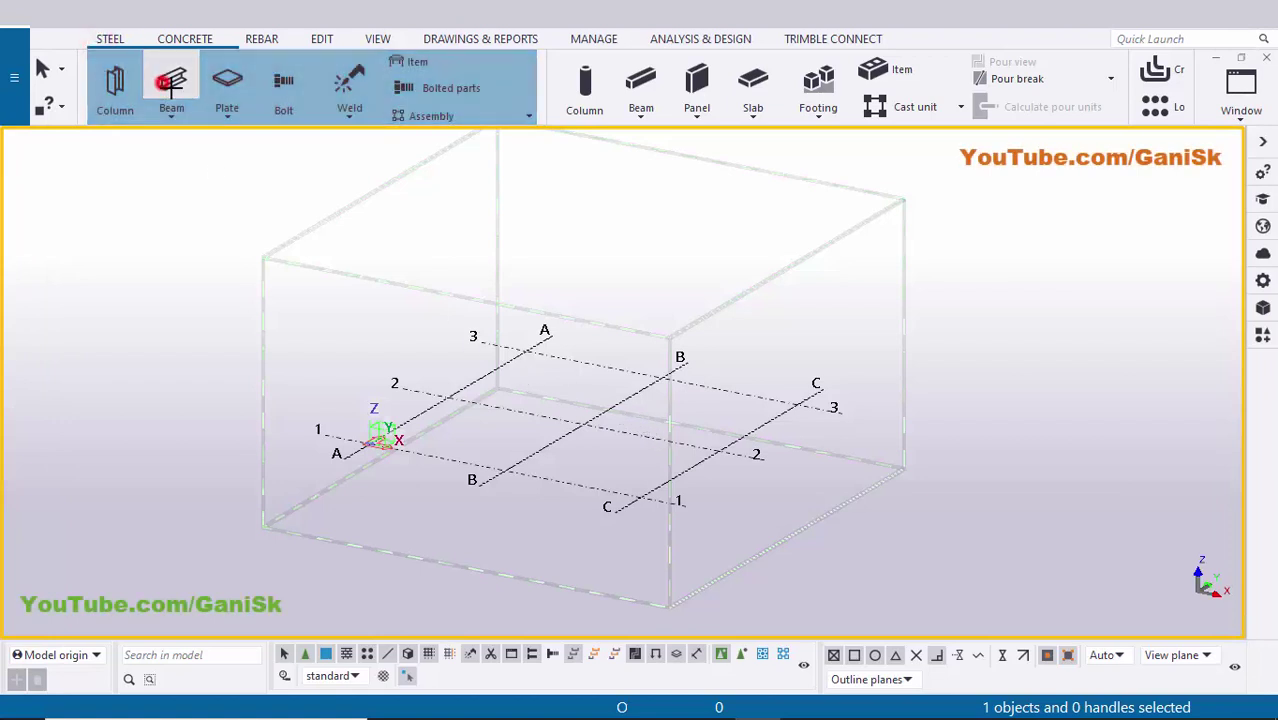
scroll(530, 478, up, 3)
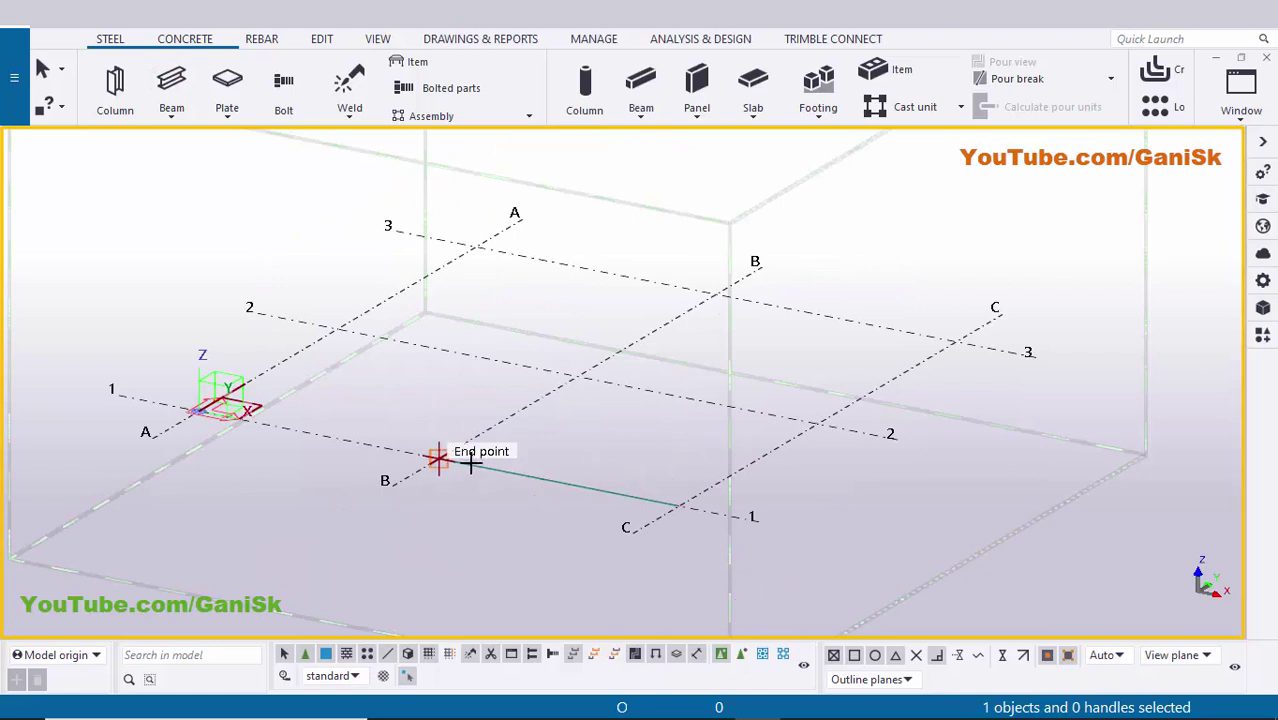
click(578, 380)
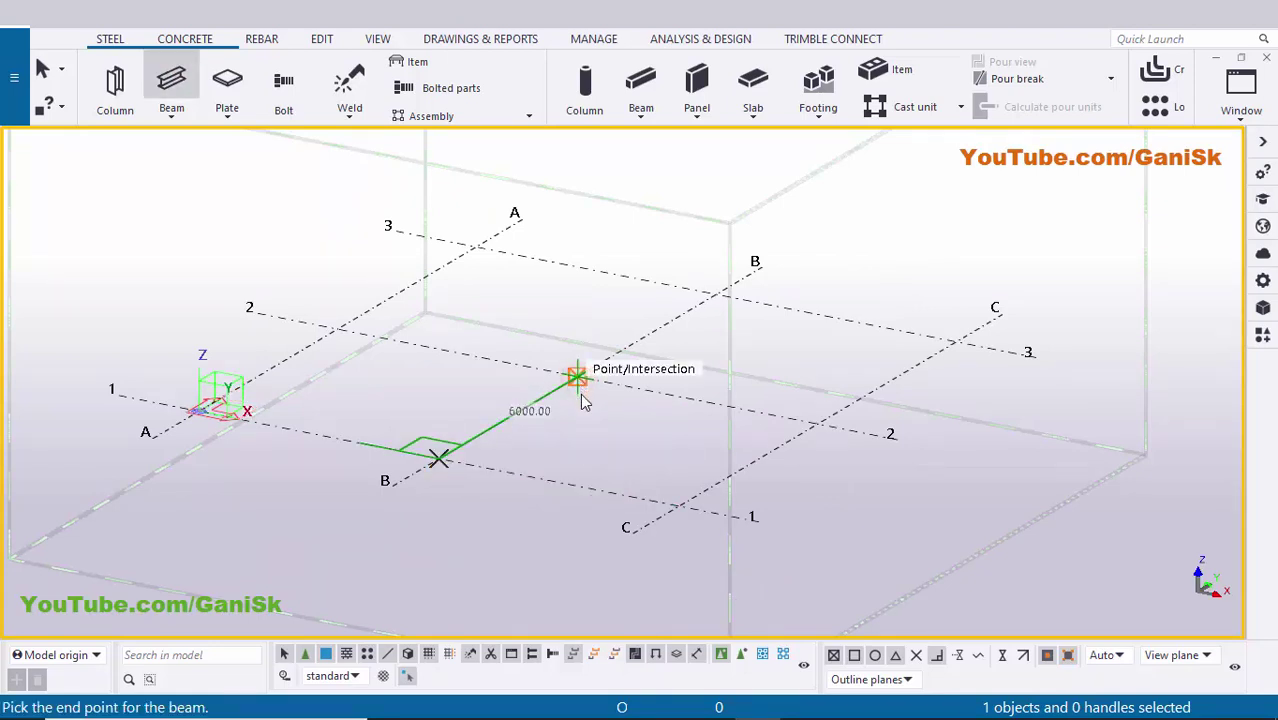
right_click(593, 296)
click(620, 313)
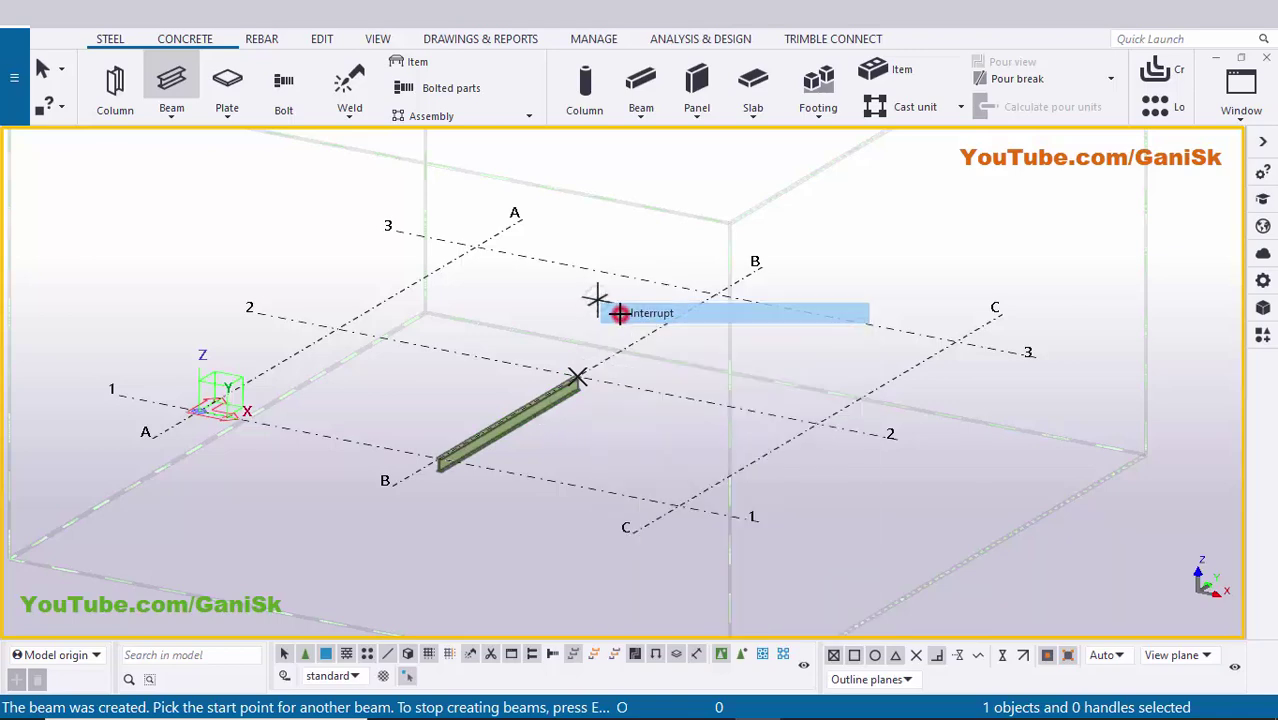
Step: Review the connection drawing in the PDF
key(alt+Tab)
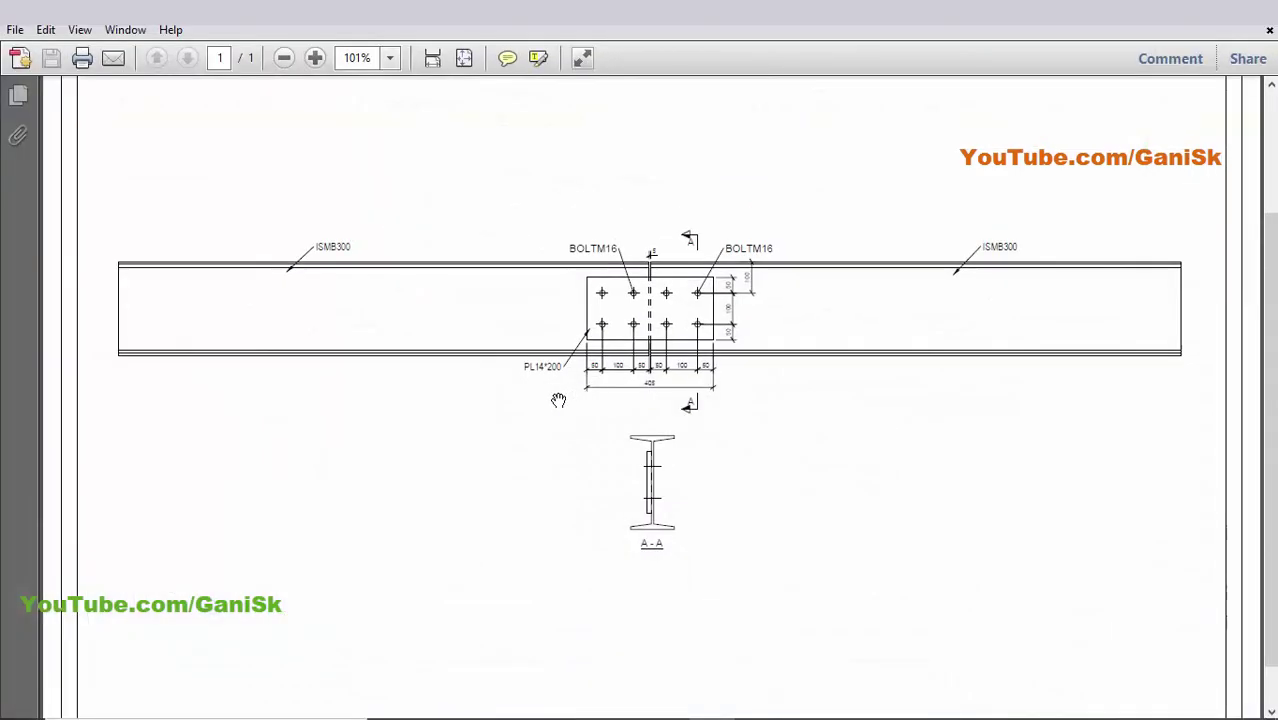
ctrl+scroll(339, 277, up, 4)
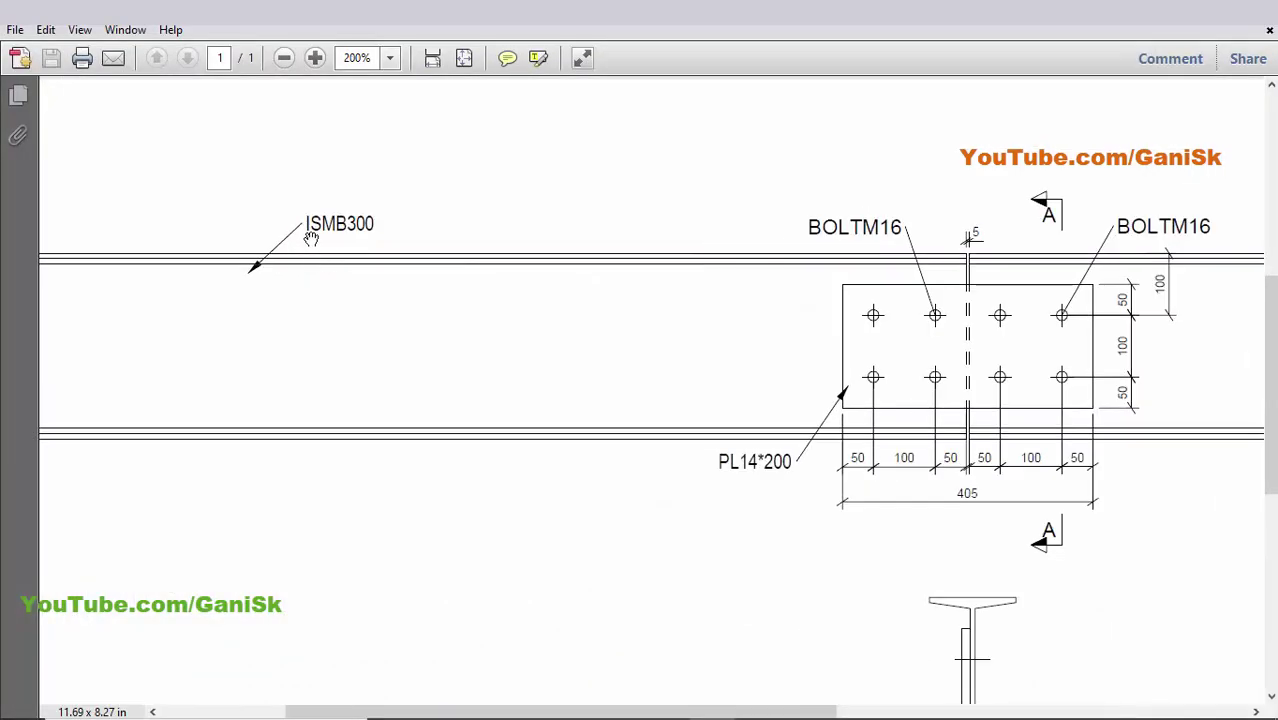
ctrl+scroll(353, 242, down, 4)
key(alt+Tab)
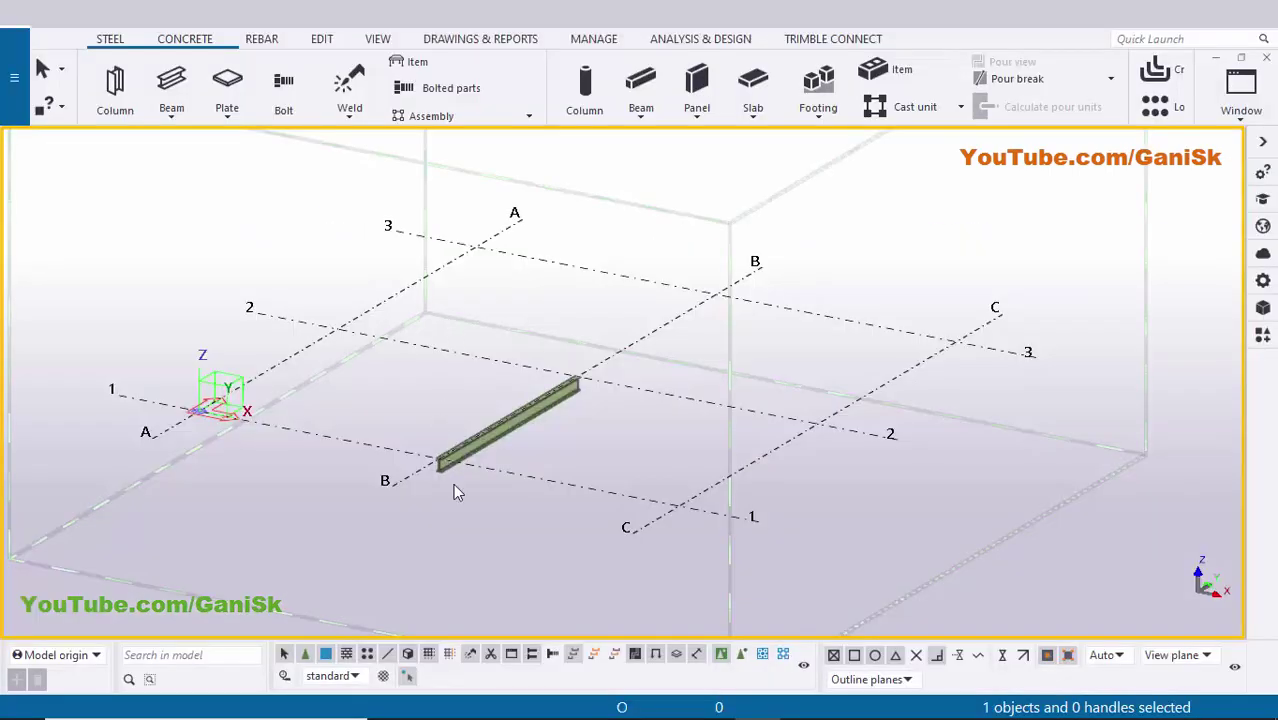
scroll(503, 415, up, 5)
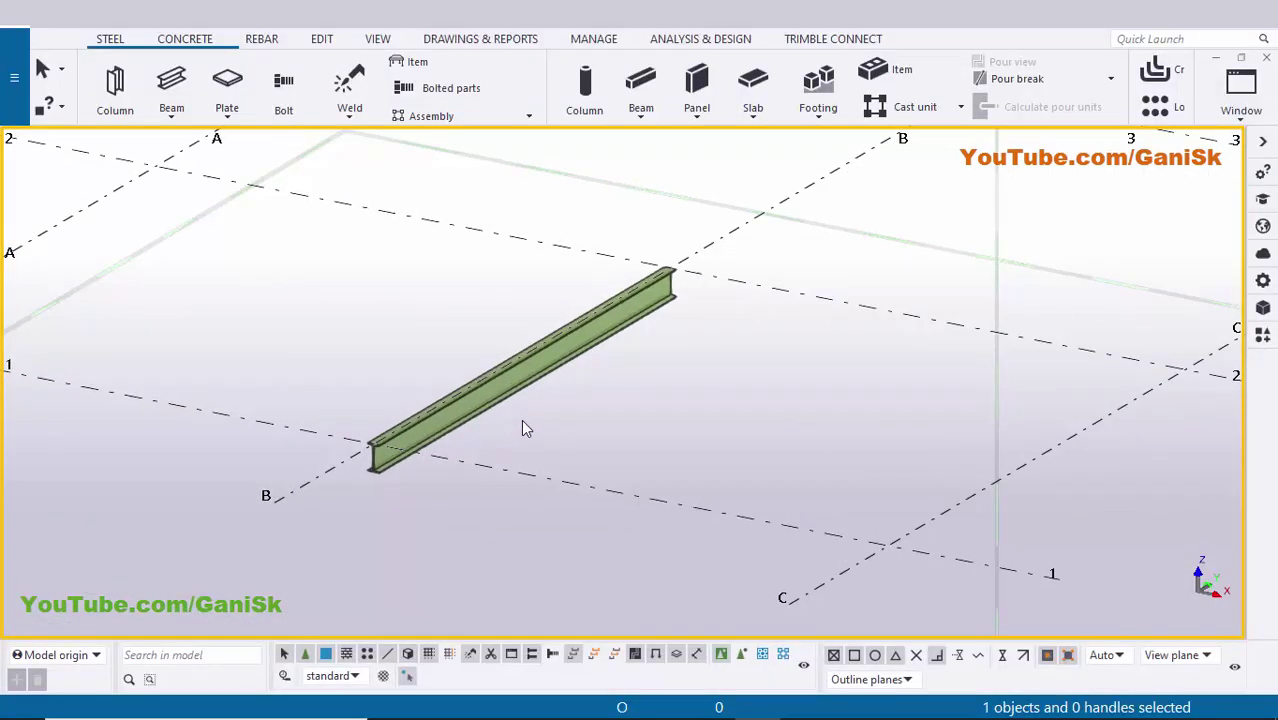
click(507, 394)
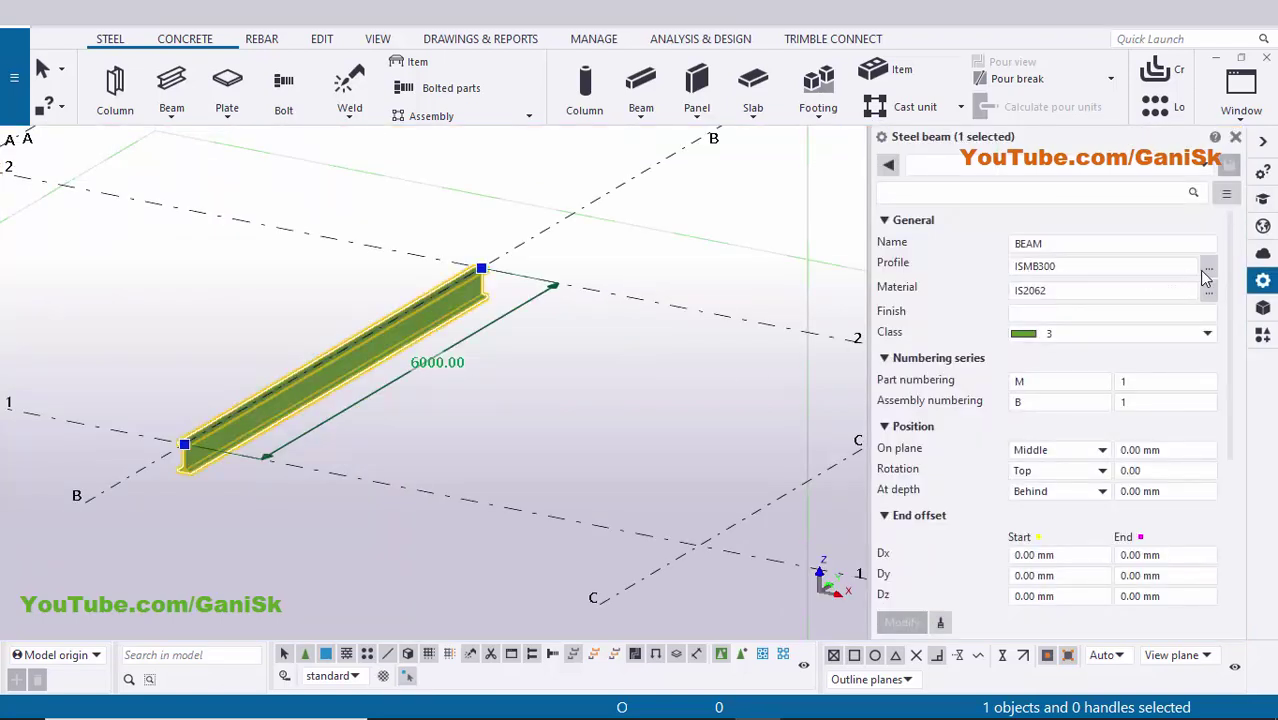
click(1209, 272)
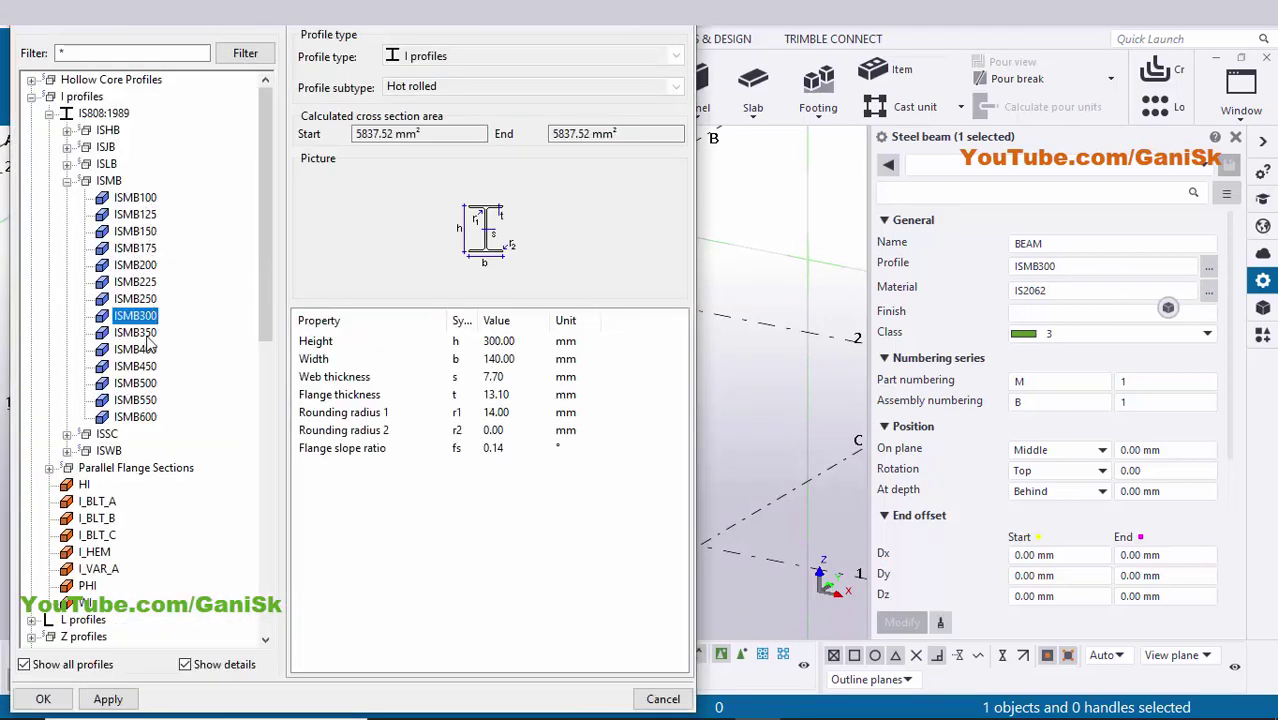
click(107, 699)
click(43, 699)
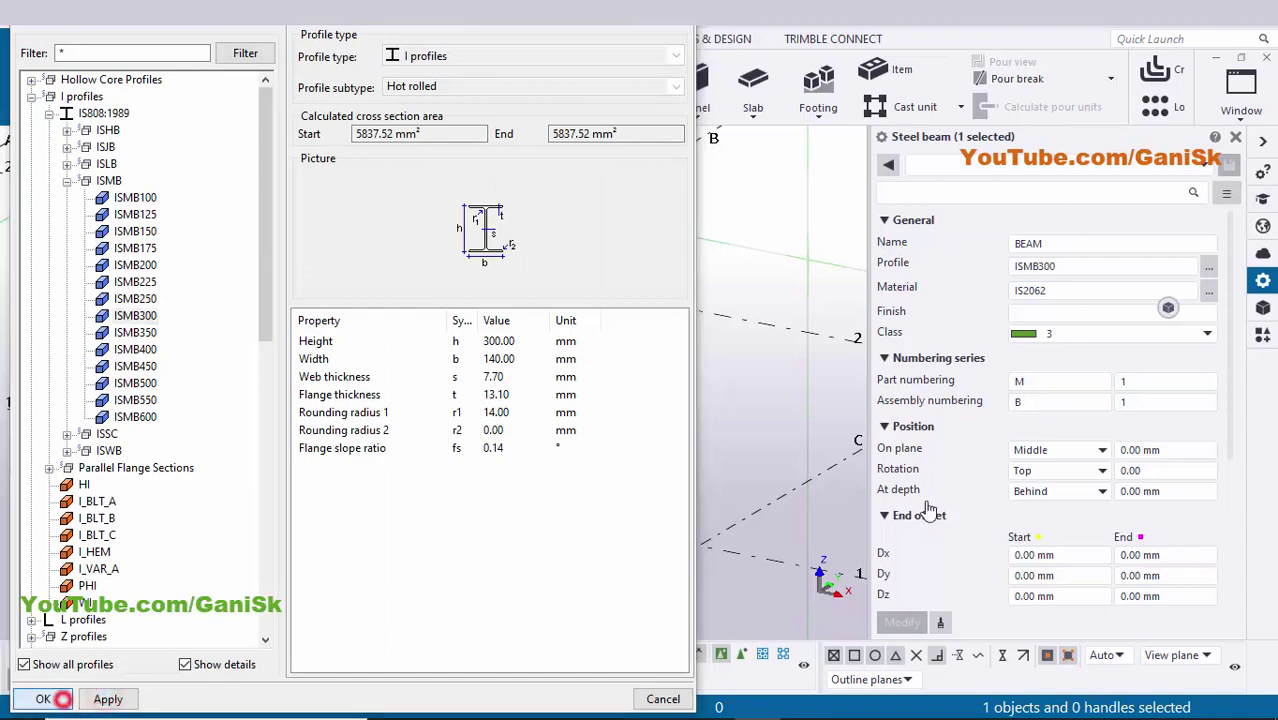
click(1236, 136)
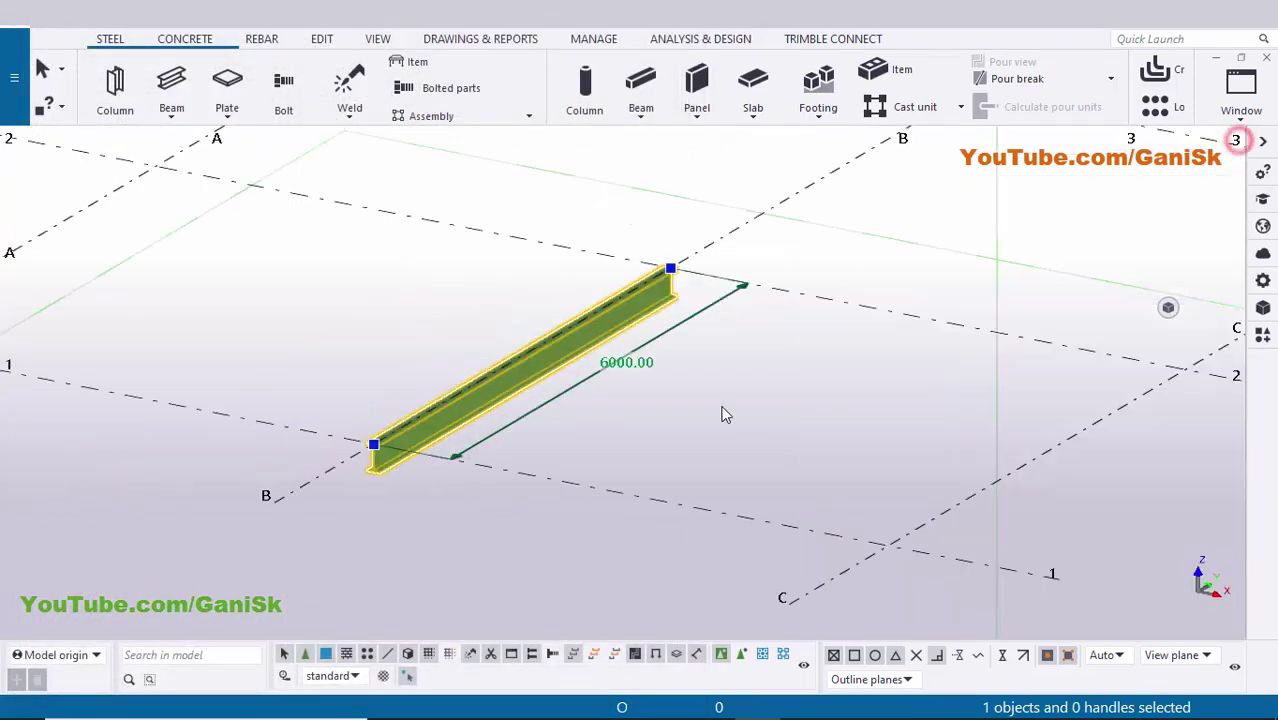
click(650, 416)
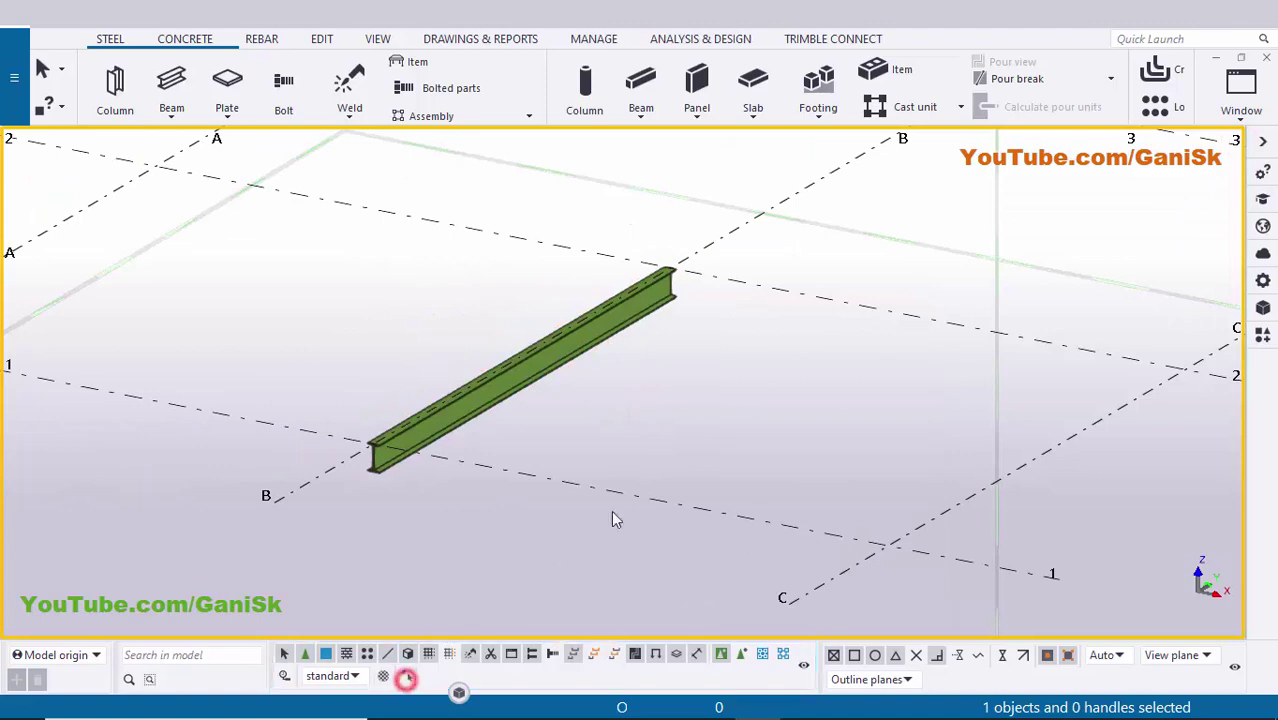
mouse_move(644, 450)
ctrl+middle_down()
mouse_move(516, 351)
mouse_move(630, 371)
ctrl+middle_up()
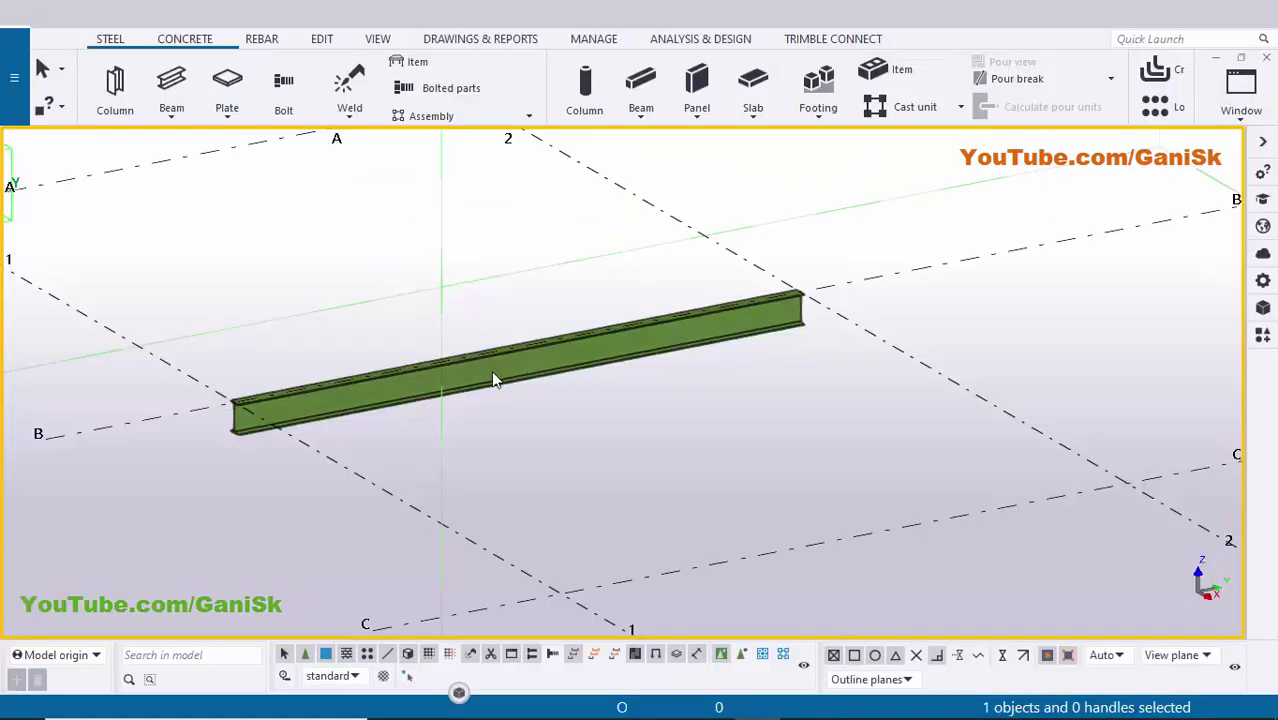
ctrl+middle_drag(491, 370, 440, 397)
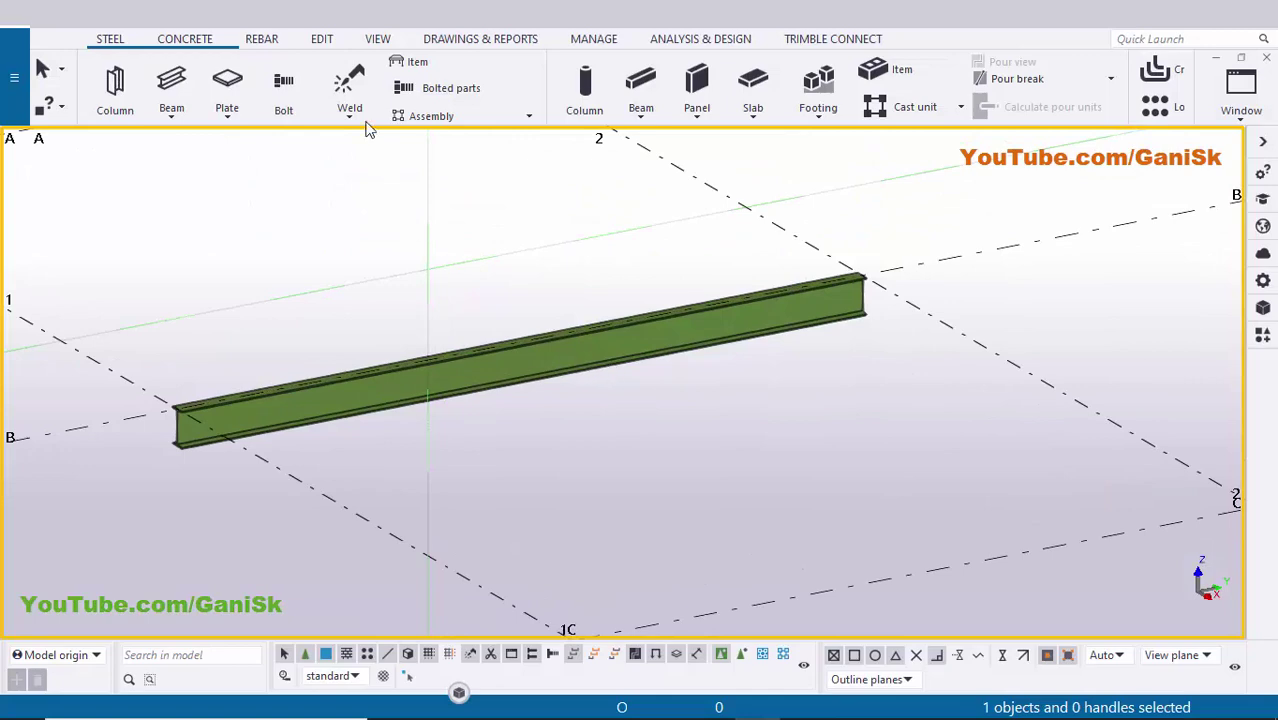
Step: Split the ISMB300 beam at its midpoint into two pieces and redraw the view
click(322, 38)
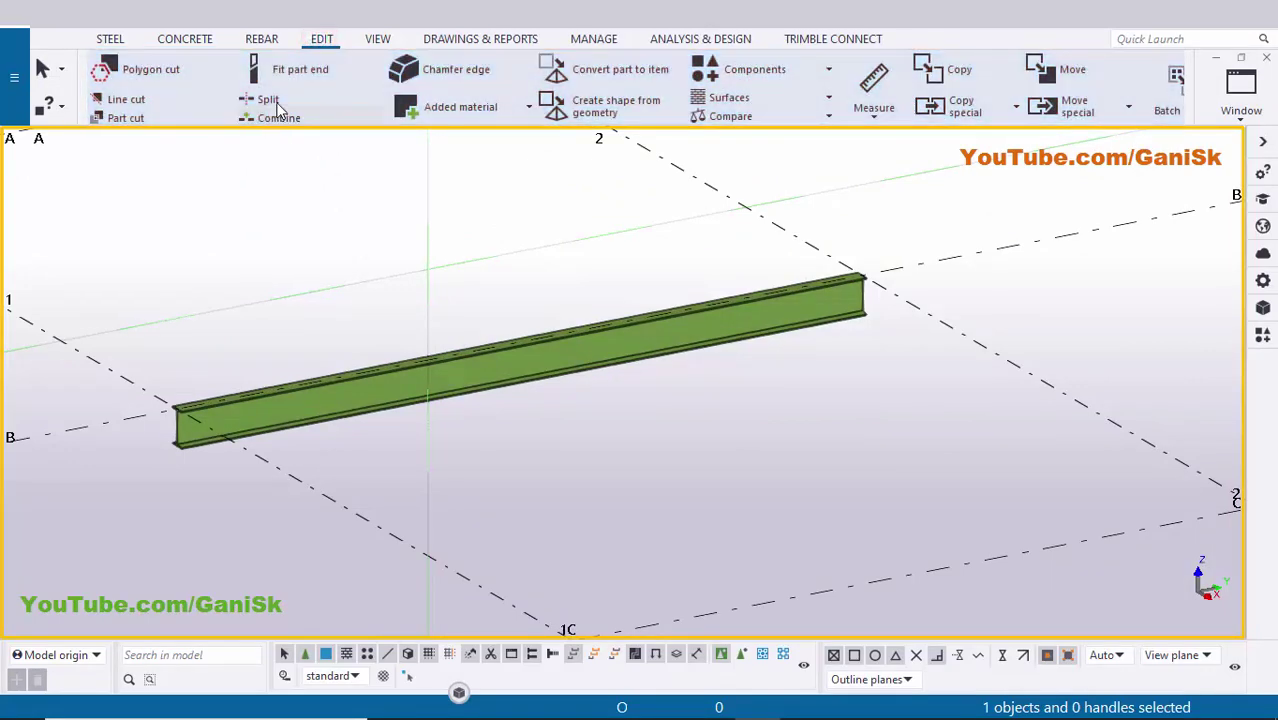
click(268, 99)
click(593, 367)
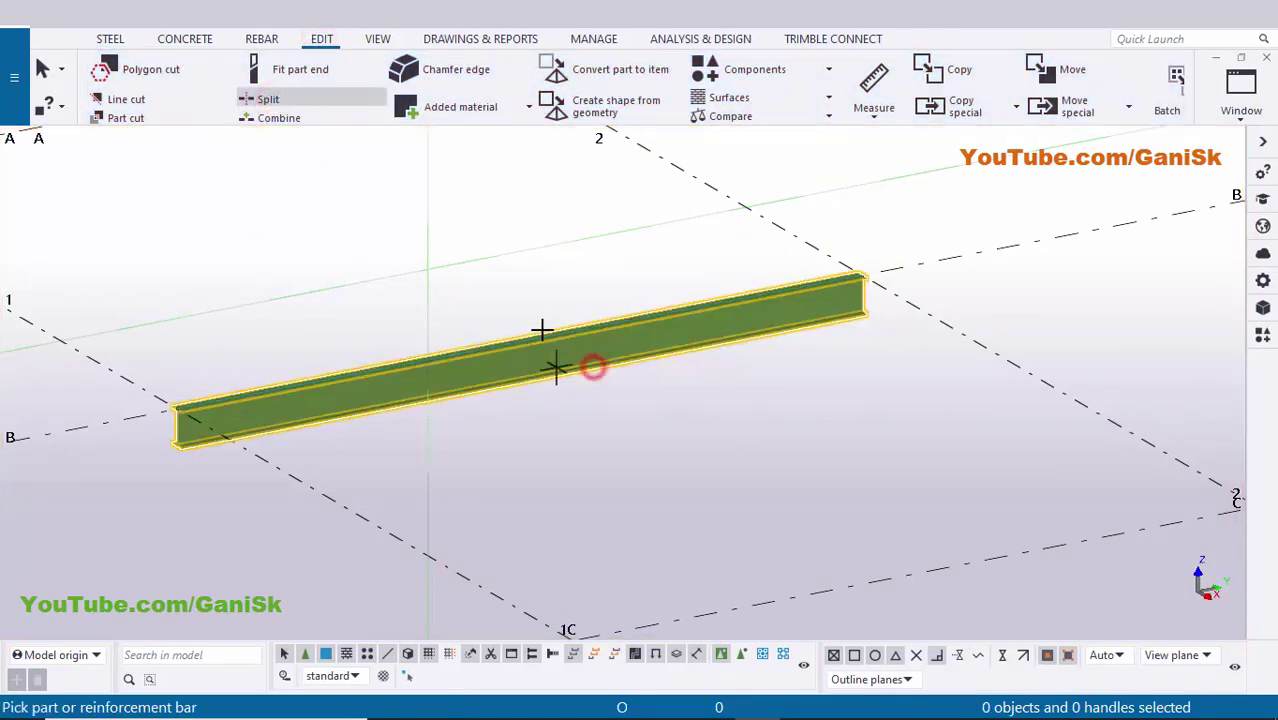
click(520, 337)
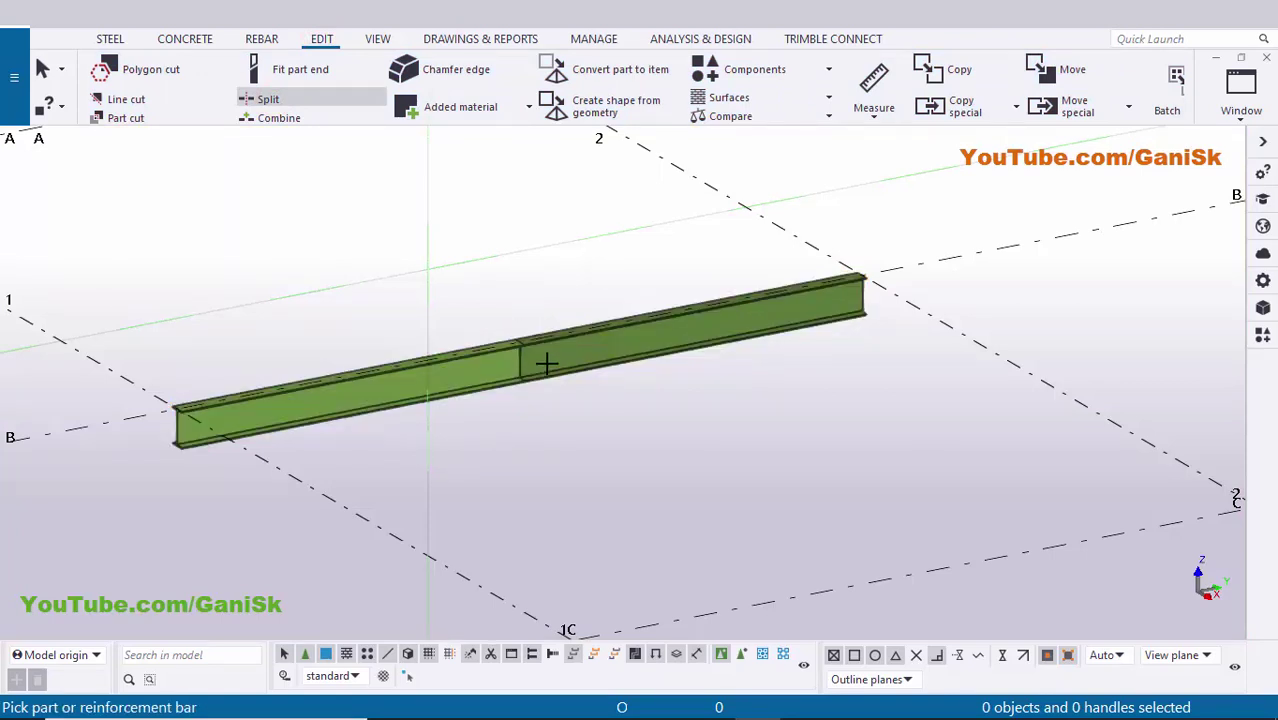
right_click(540, 222)
click(550, 229)
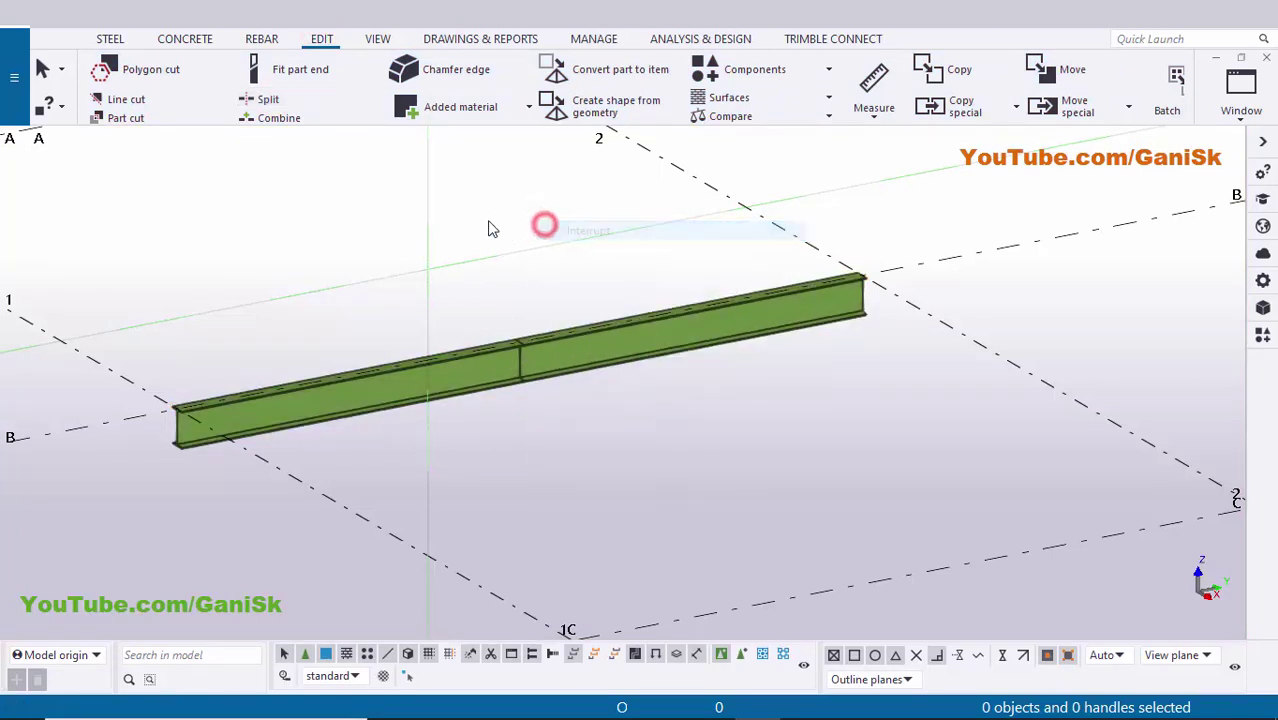
right_click(484, 212)
click(532, 306)
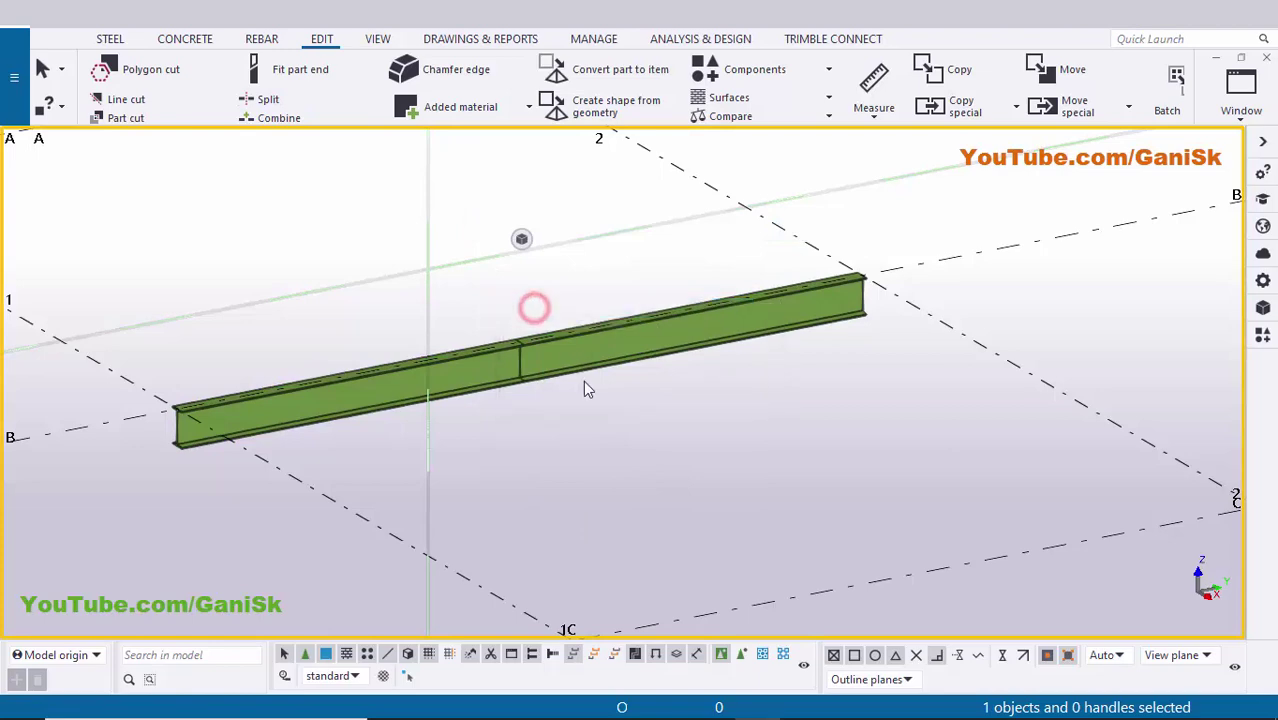
ctrl+middle_drag(583, 380, 639, 338)
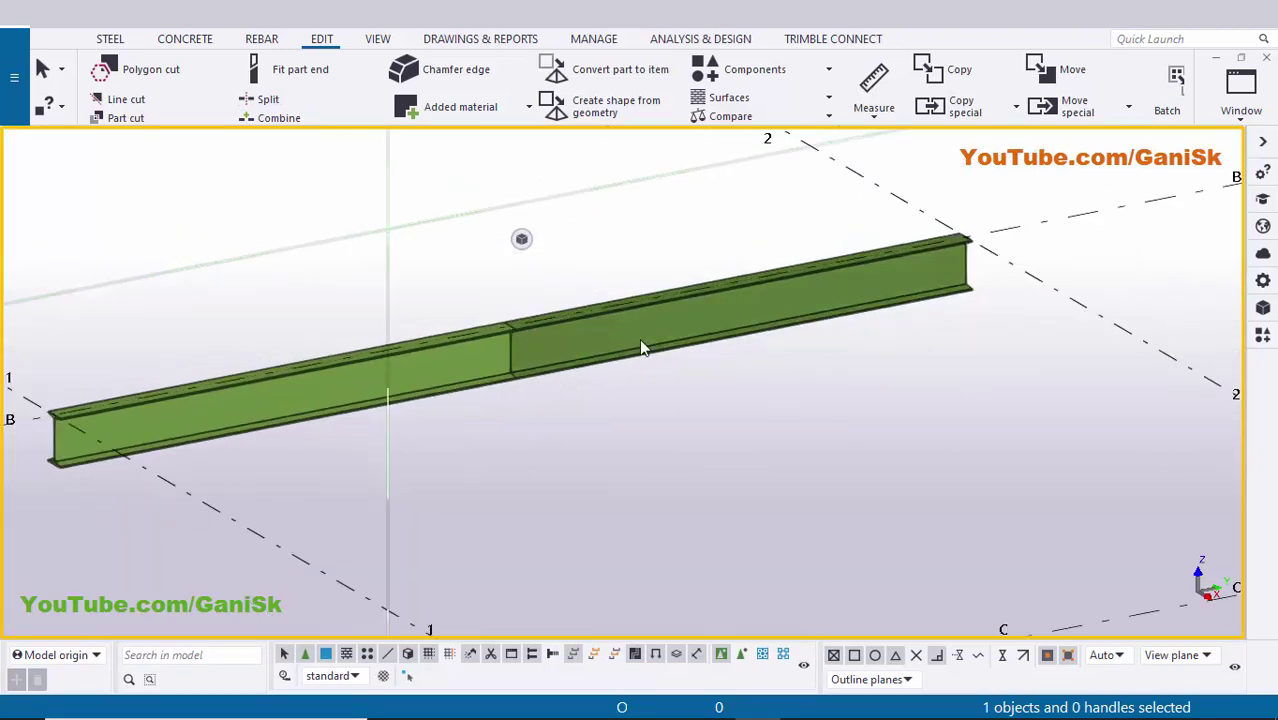
Step: Change the right beam half's class to 2 so it turns red
double_click(639, 338)
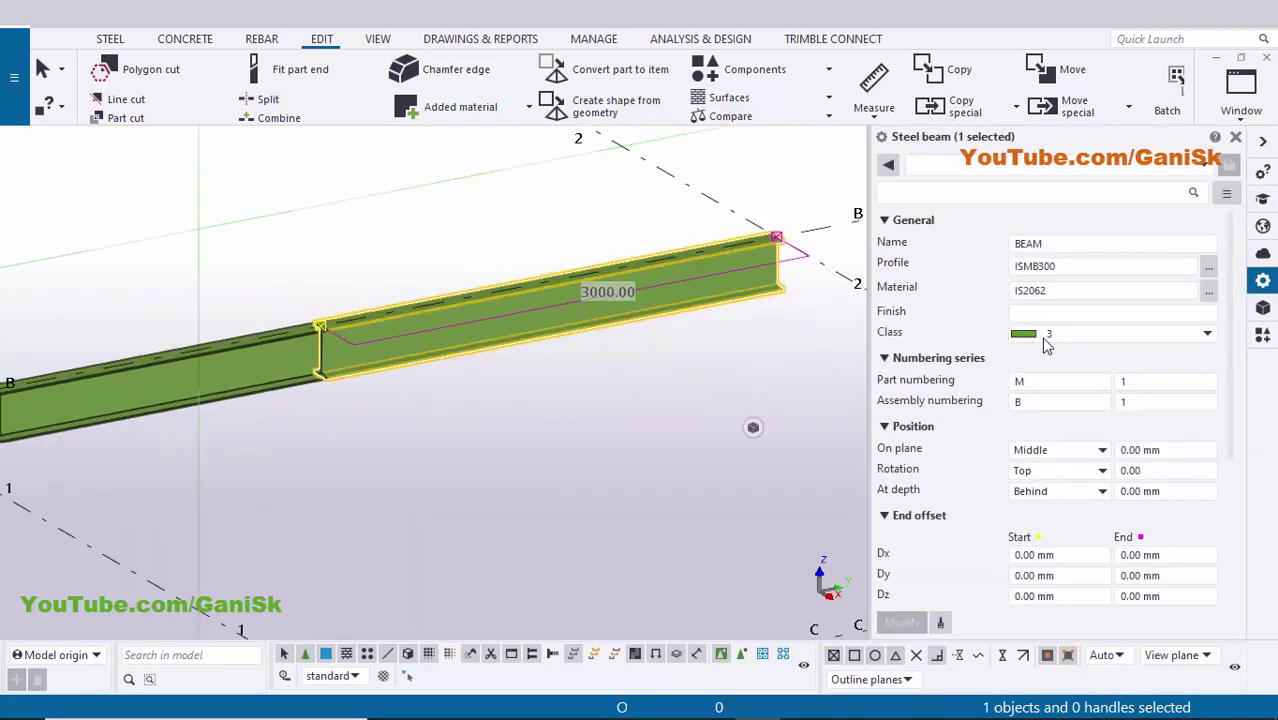
click(1046, 340)
click(1048, 394)
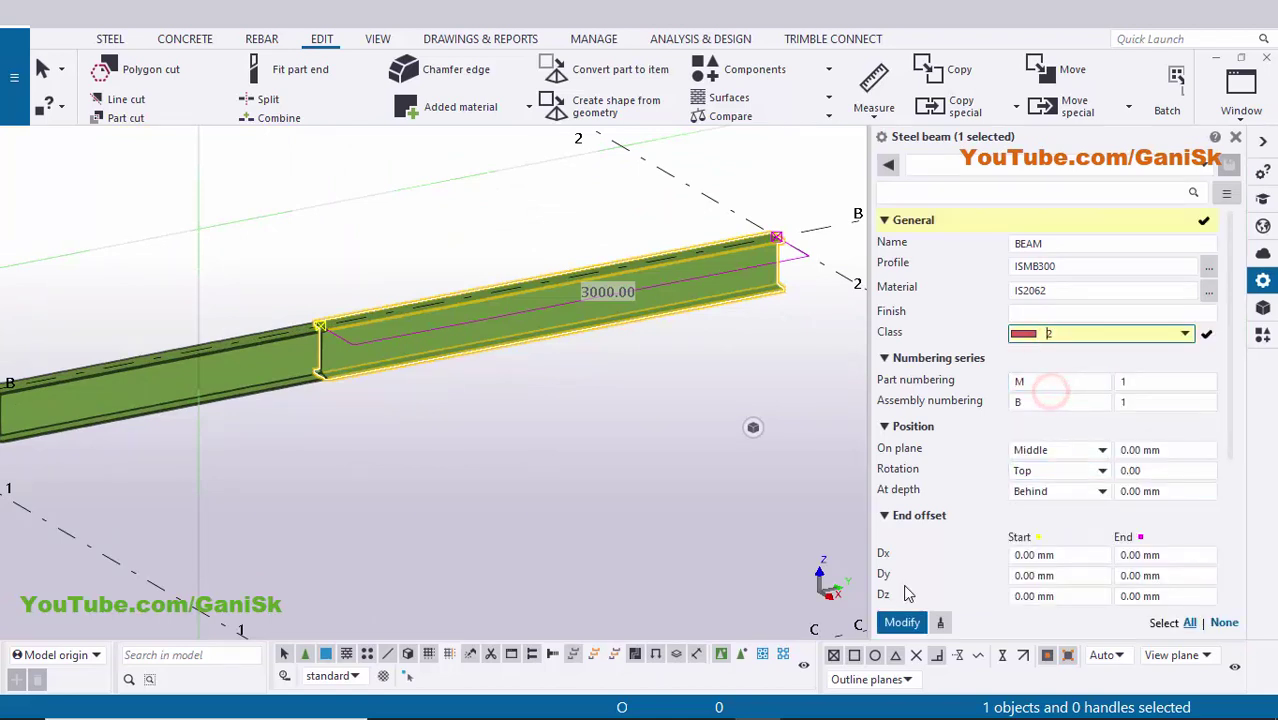
click(901, 622)
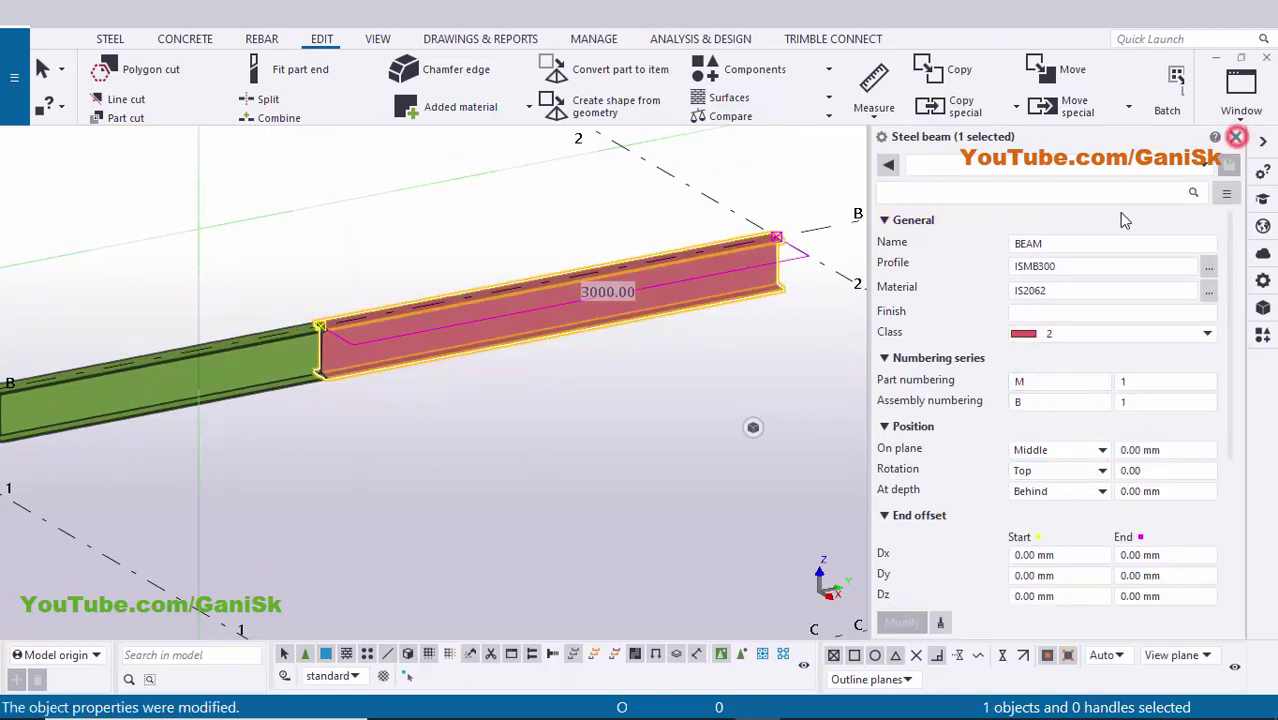
click(693, 391)
ctrl+middle_drag(688, 385, 578, 348)
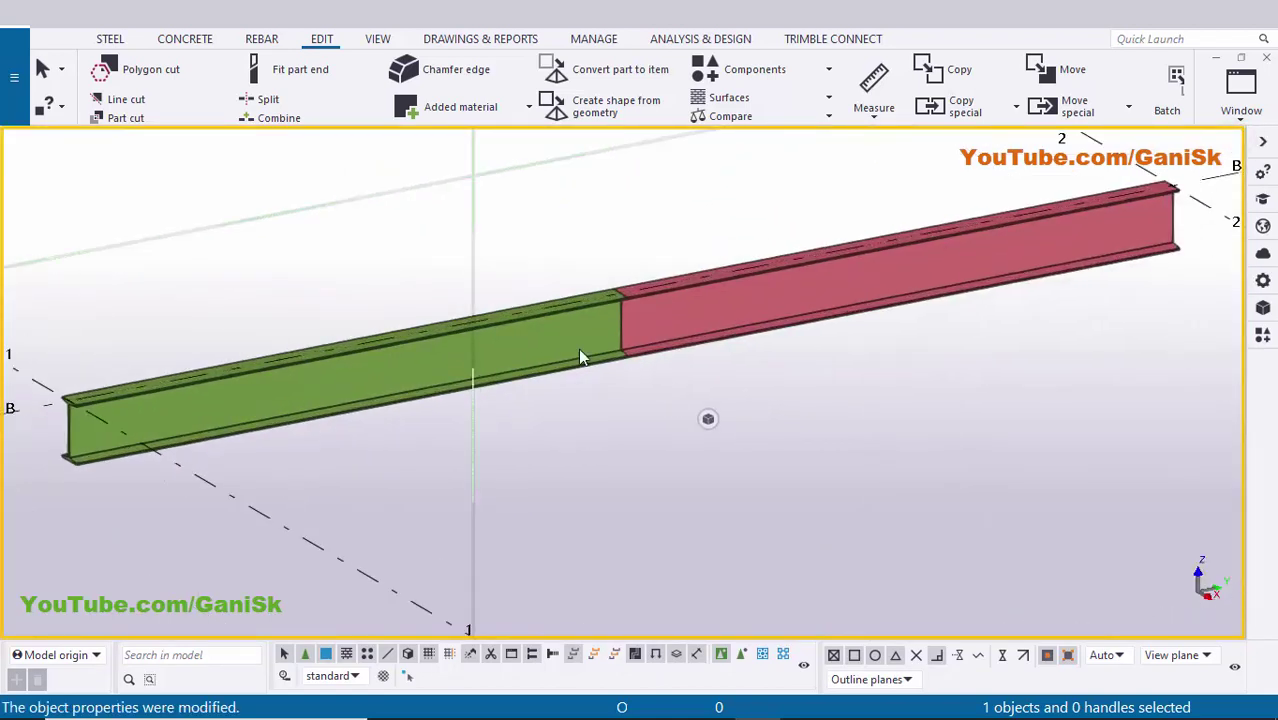
Step: Zoom through the PDF's splice detail with the PL14*200 plate and M16 bolts, then return
key(alt+Tab)
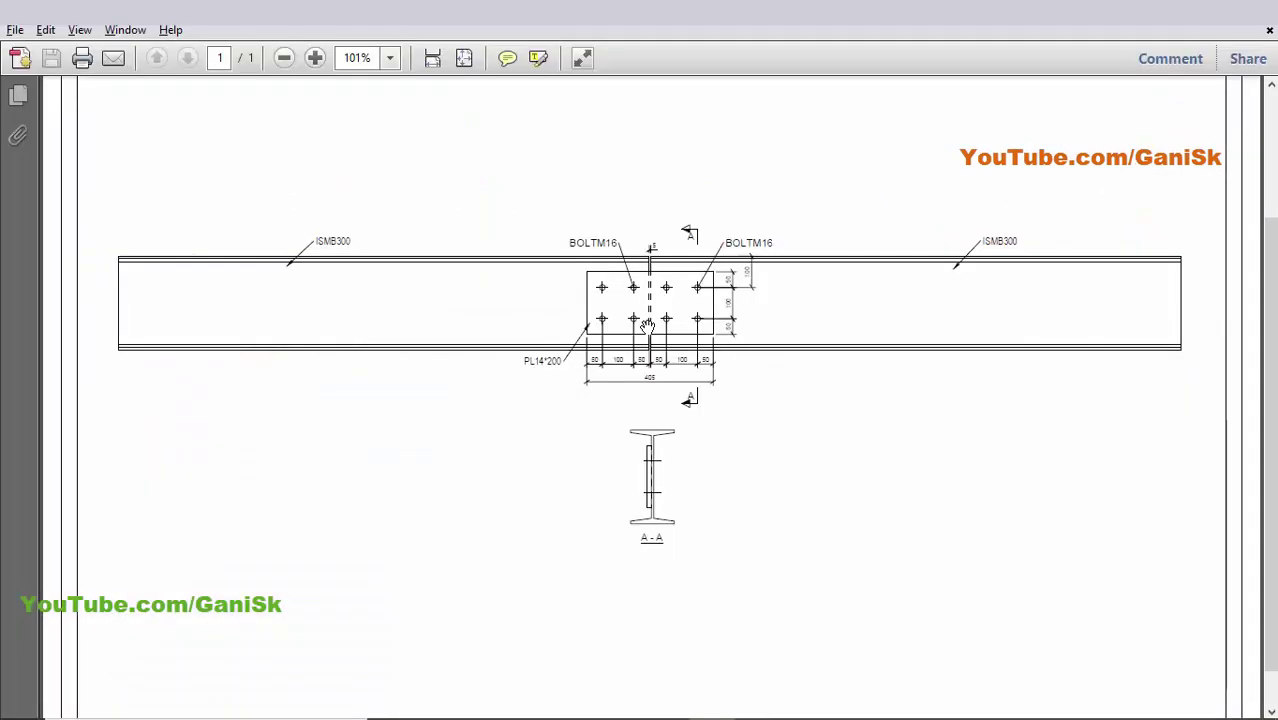
ctrl+scroll(647, 326, up, 2)
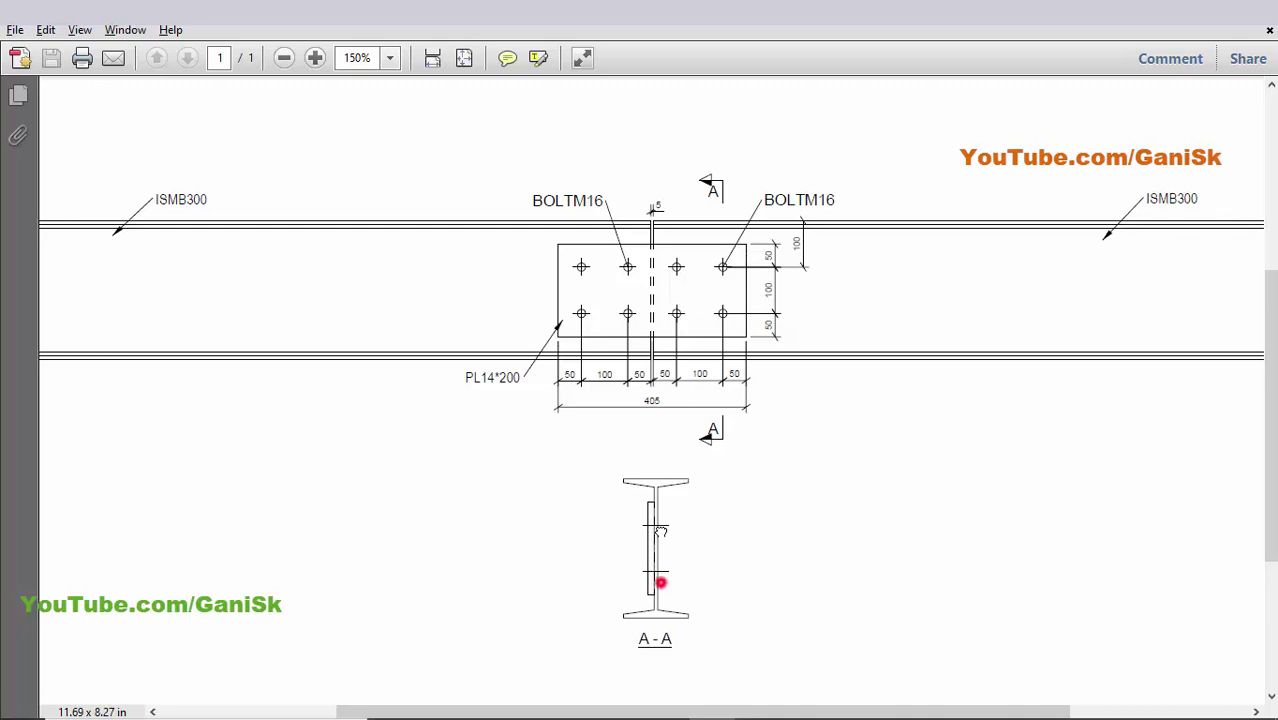
scroll(655, 560, down, 3)
ctrl+scroll(651, 594, up, 2)
ctrl+scroll(674, 556, down, 3)
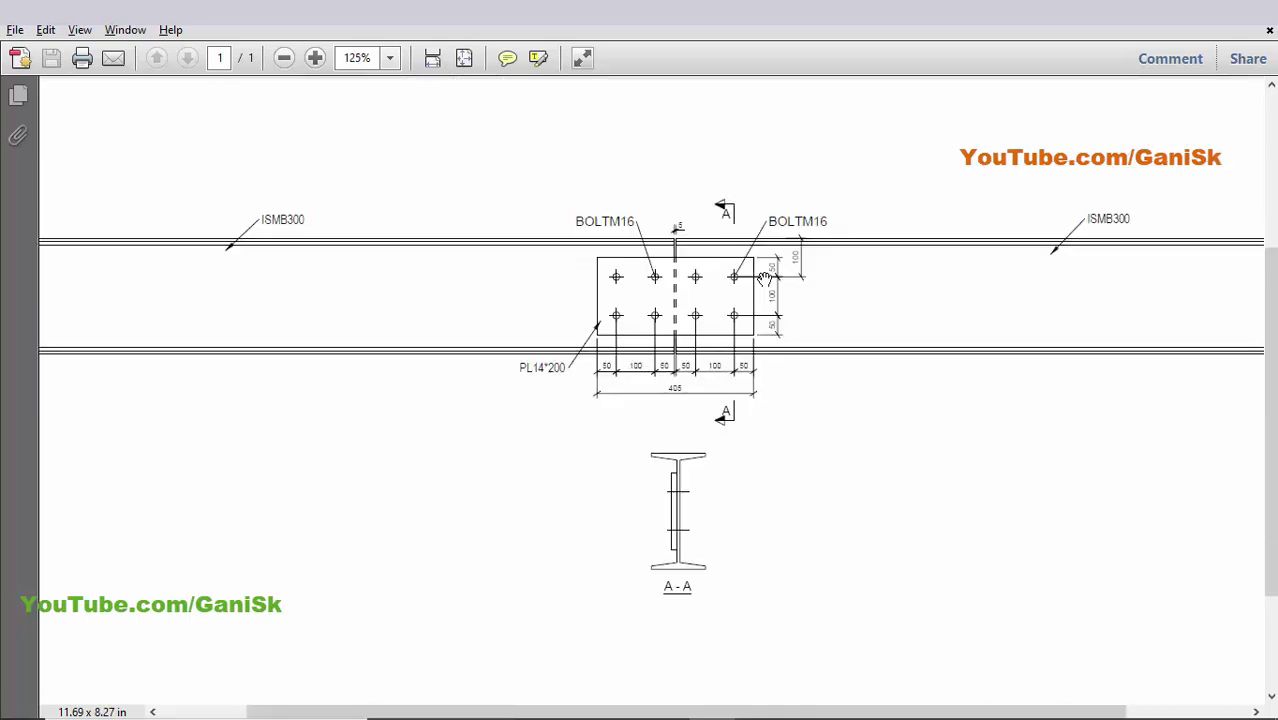
key(alt+Tab)
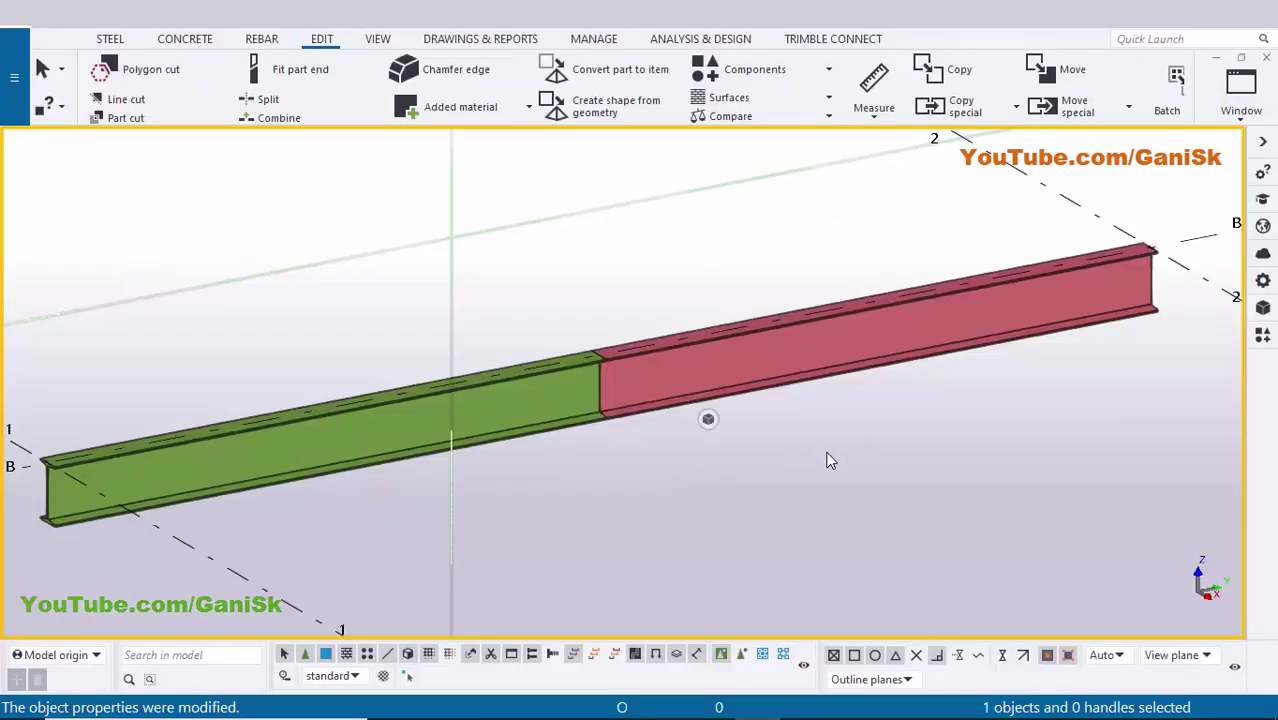
Step: Find Splice Type 1 (56) in Applications & components by searching 56
key(ctrl+f)
click(1006, 193)
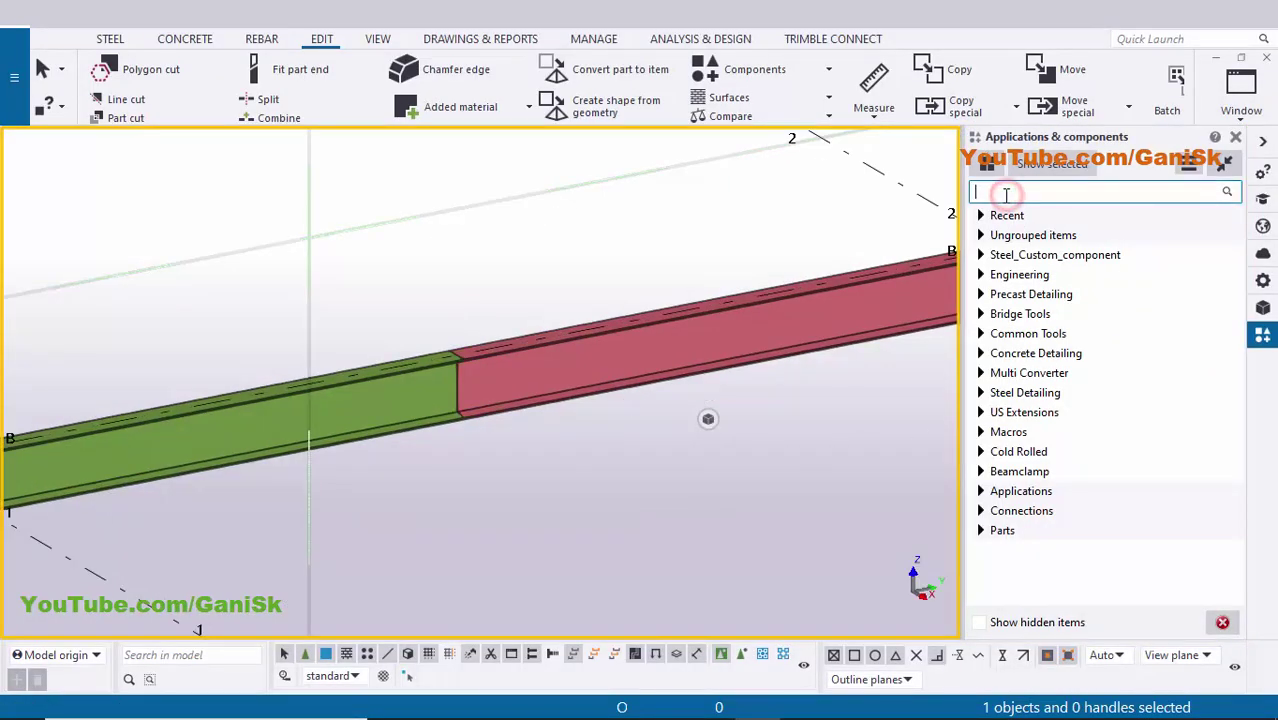
click(1006, 210)
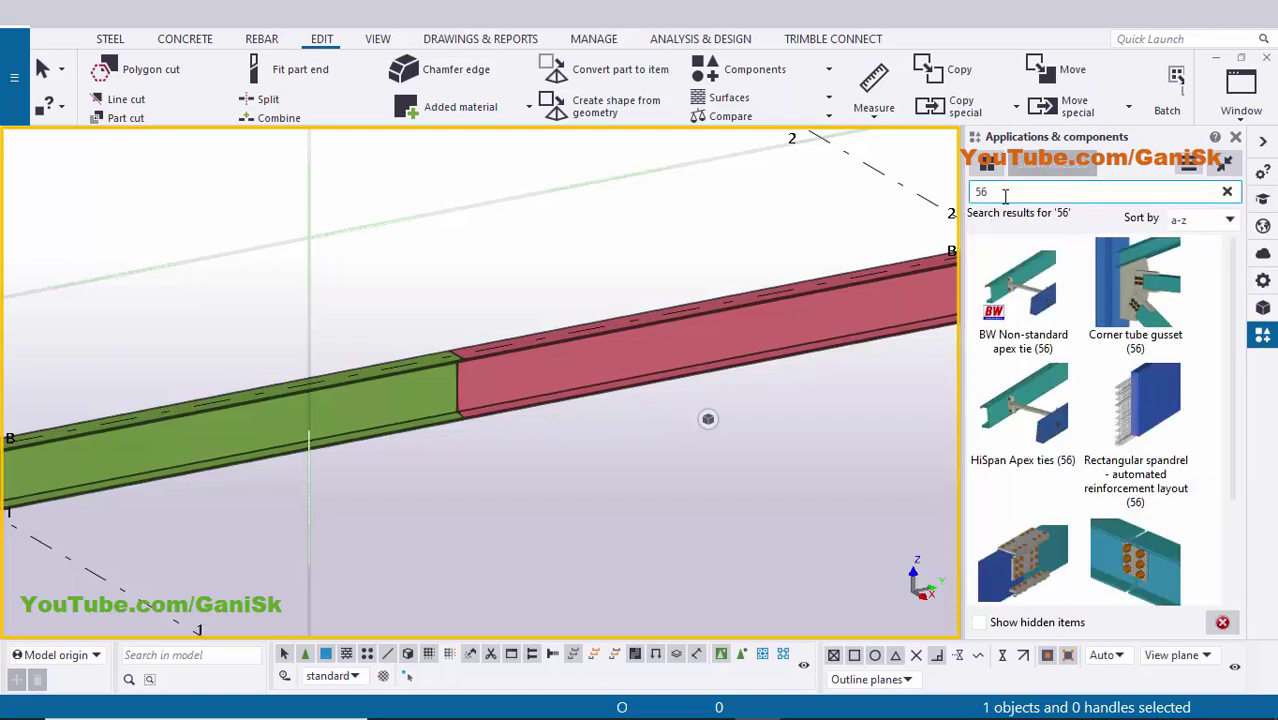
click(1051, 190)
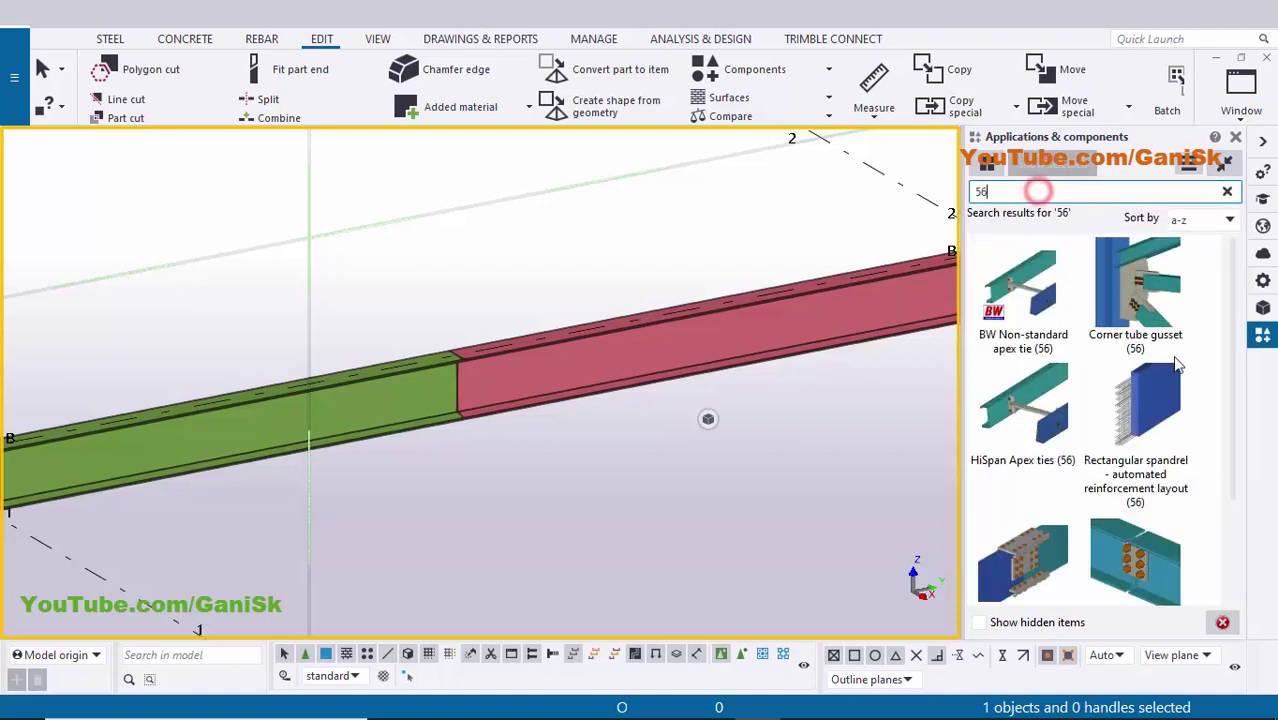
scroll(1145, 528, down, 1)
double_click(1145, 528)
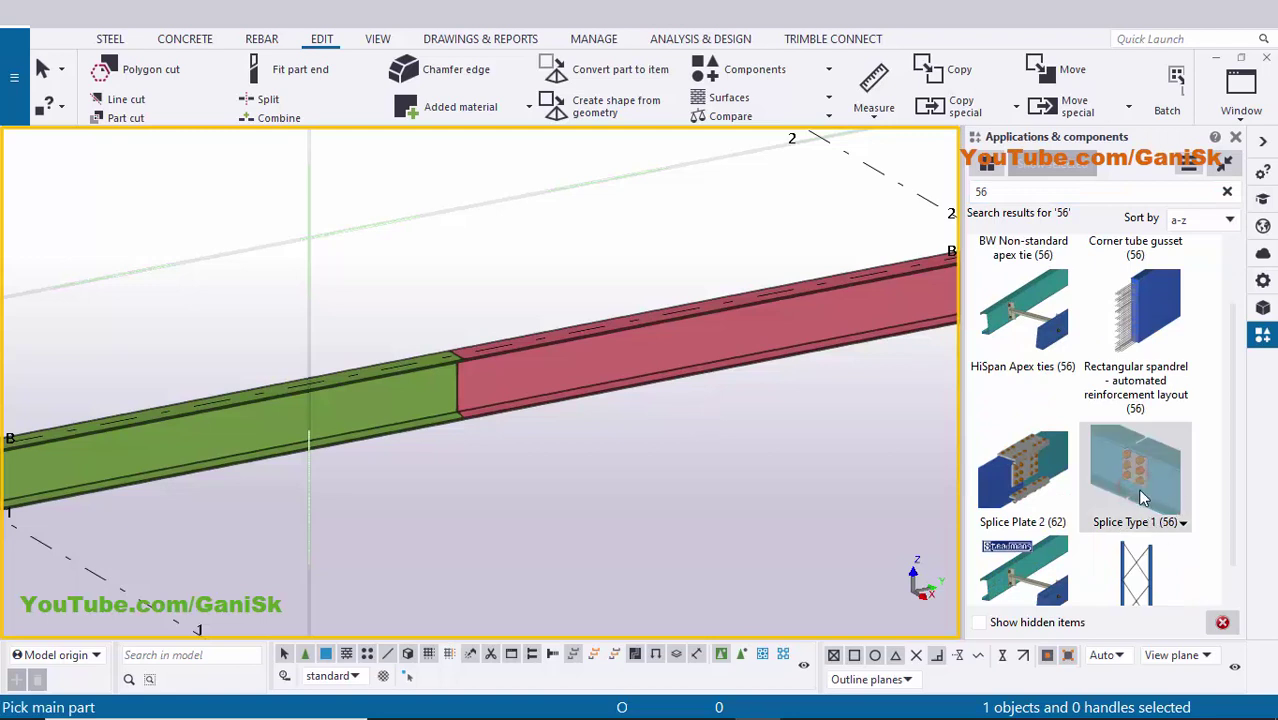
Step: Place the splice by picking the green beam, then the red beam, and end the command
click(342, 425)
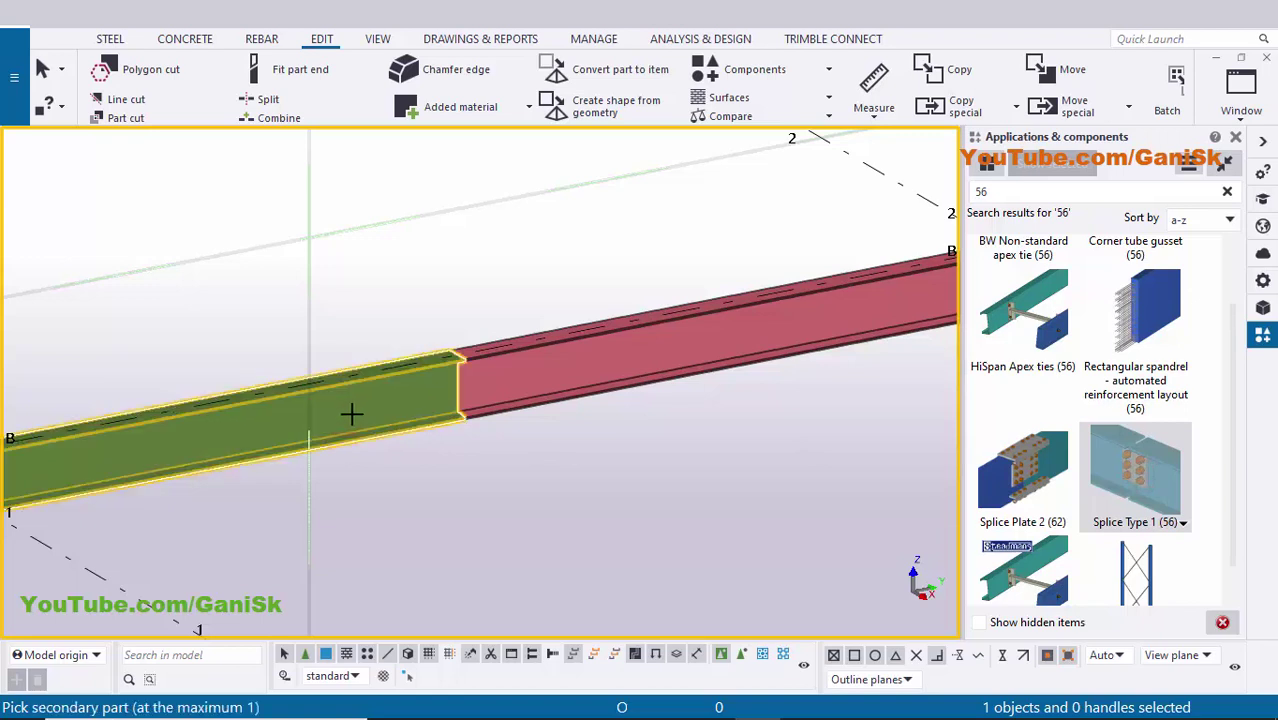
click(540, 390)
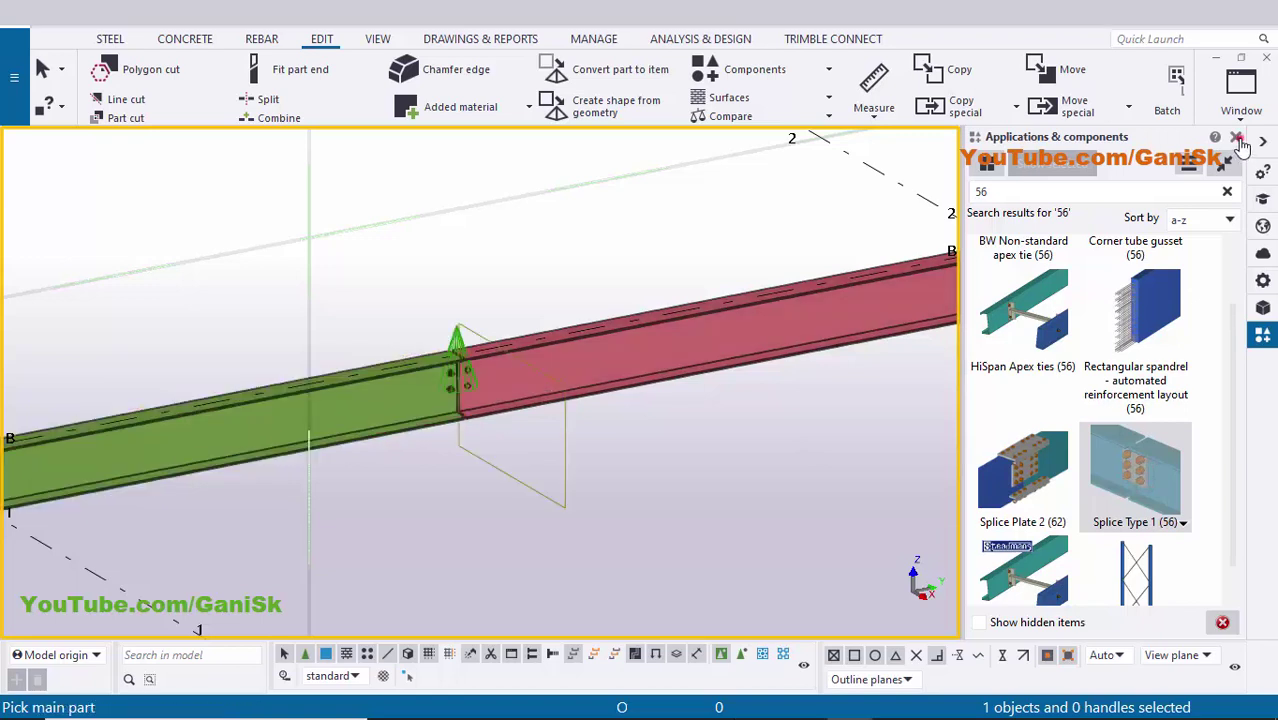
click(1238, 138)
right_click(699, 220)
click(699, 222)
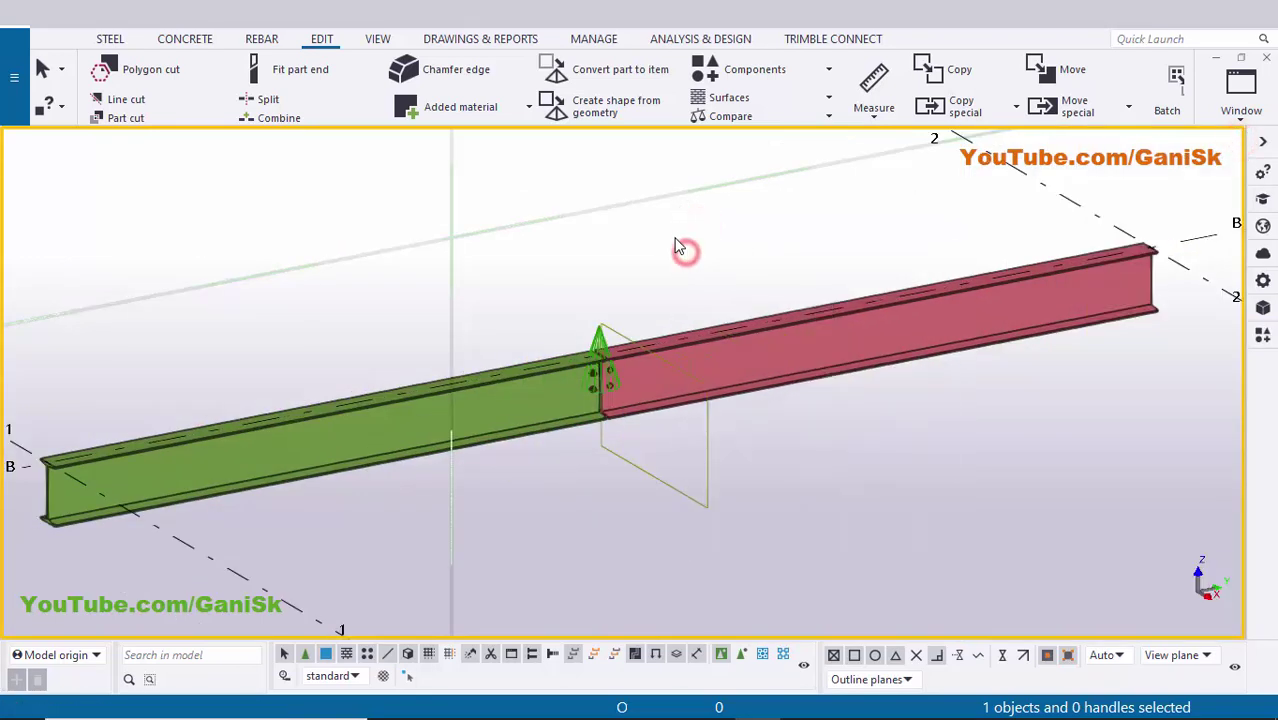
Step: Redraw the view and orbit in close to the bolted beam joint
right_click(676, 246)
click(713, 345)
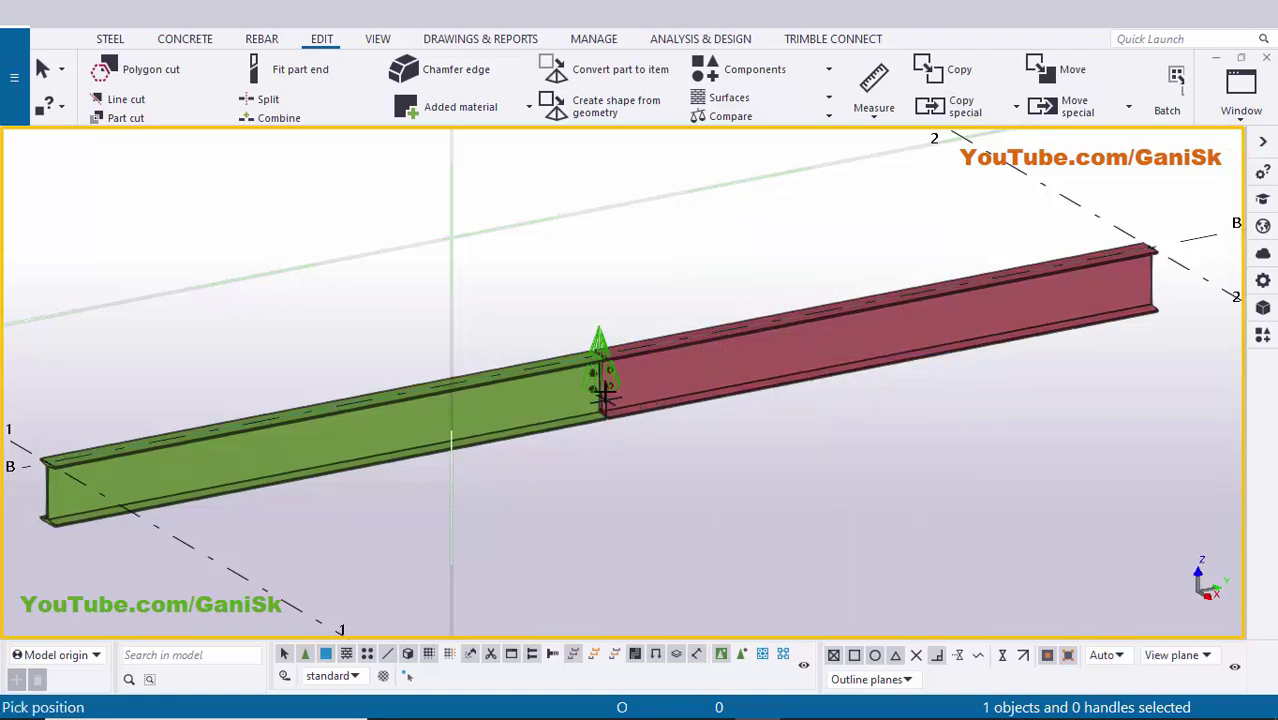
scroll(600, 400, up, 2)
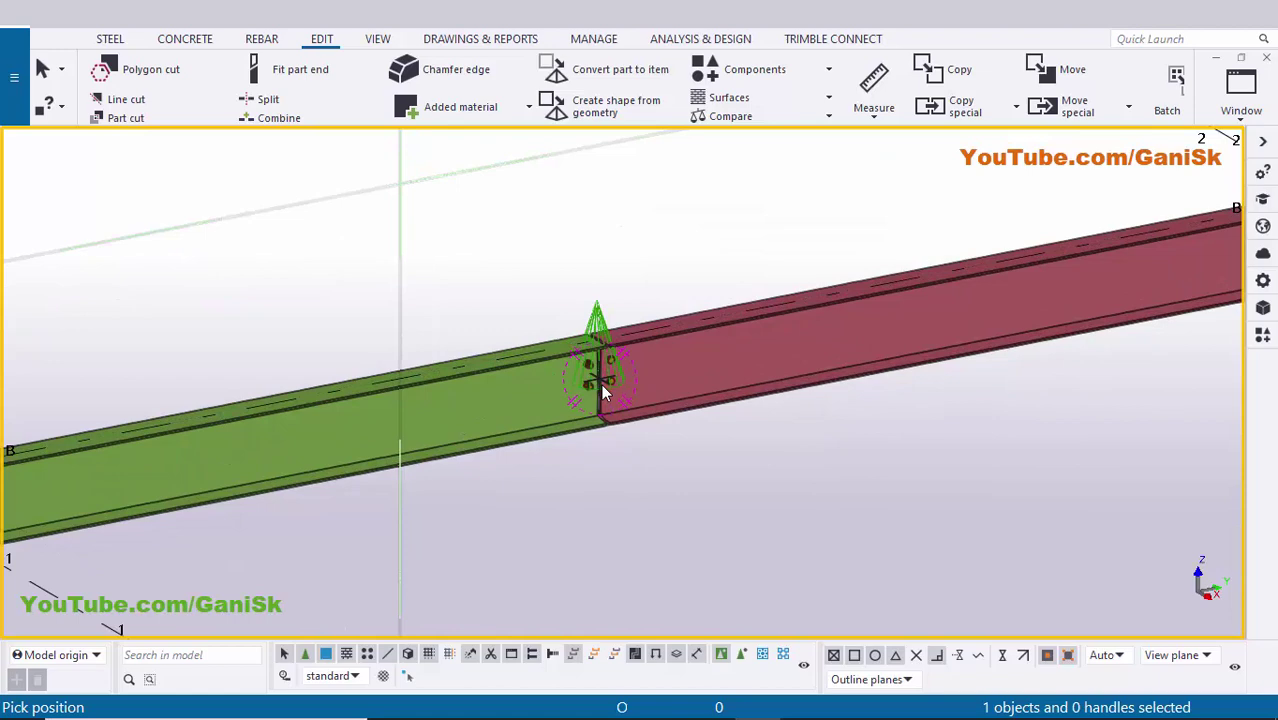
ctrl+middle_drag(531, 426, 599, 348)
scroll(616, 375, up, 2)
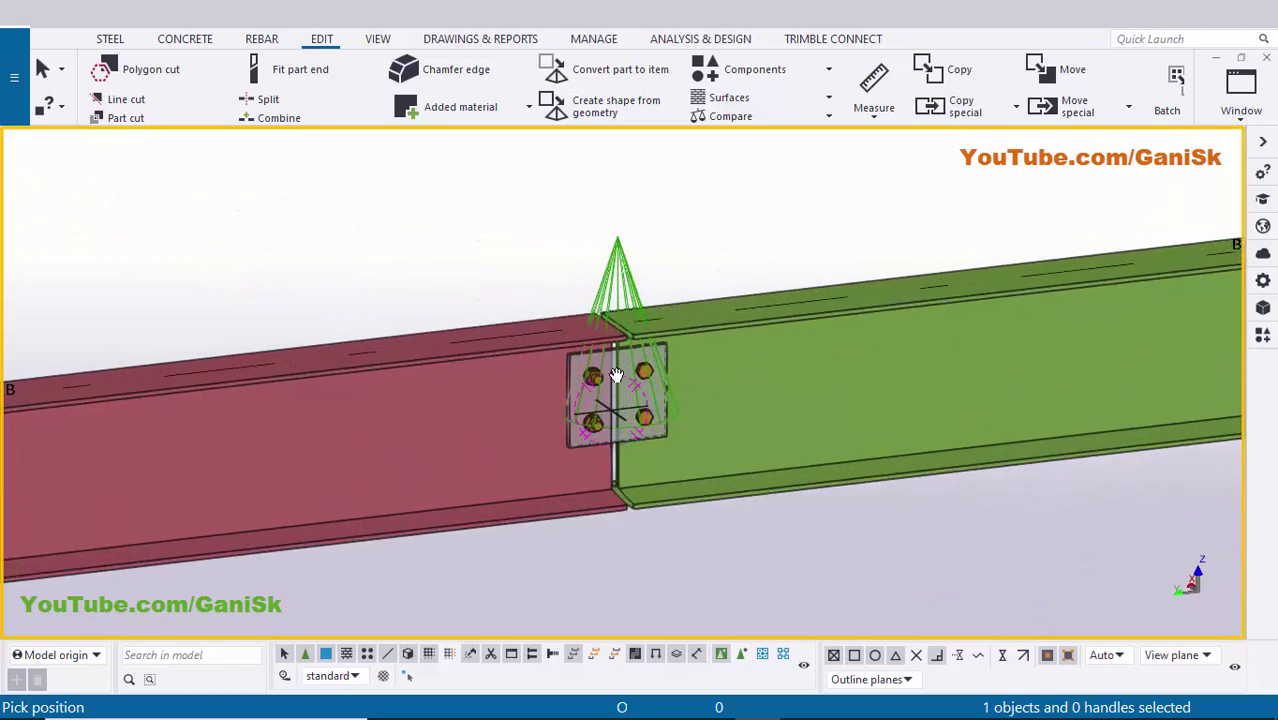
scroll(616, 375, up, 3)
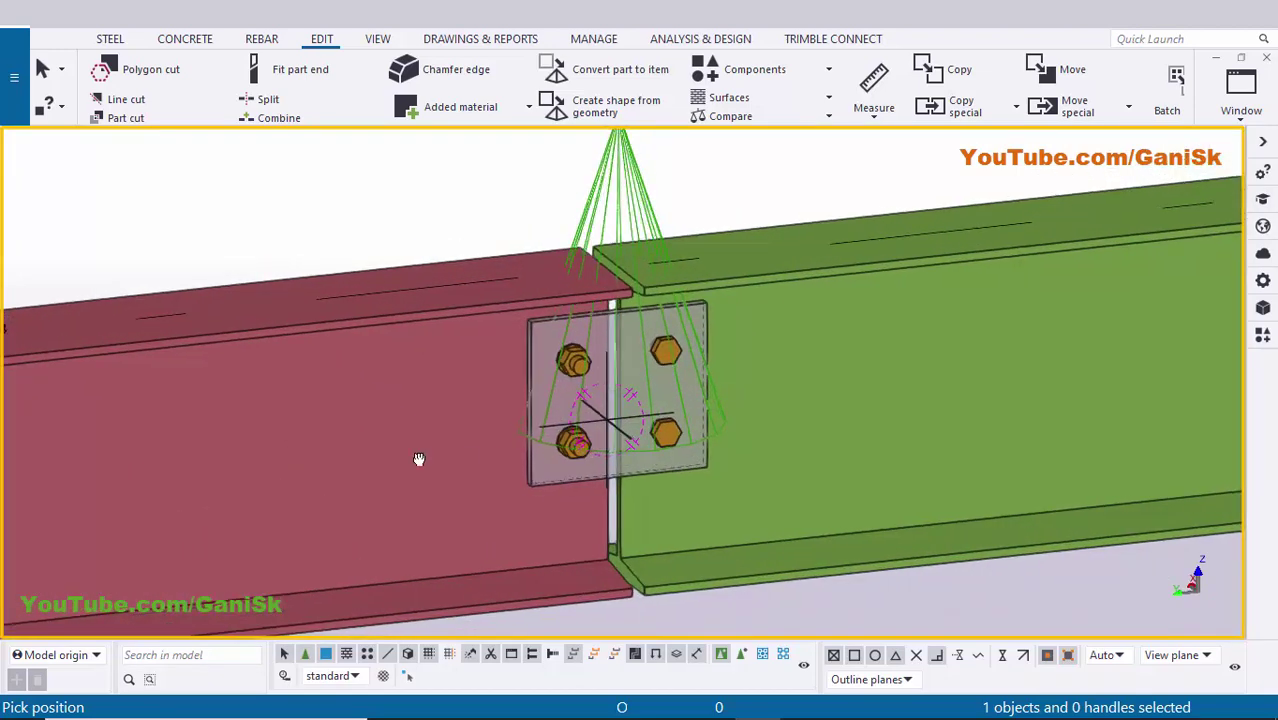
ctrl+middle_drag(419, 459, 618, 412)
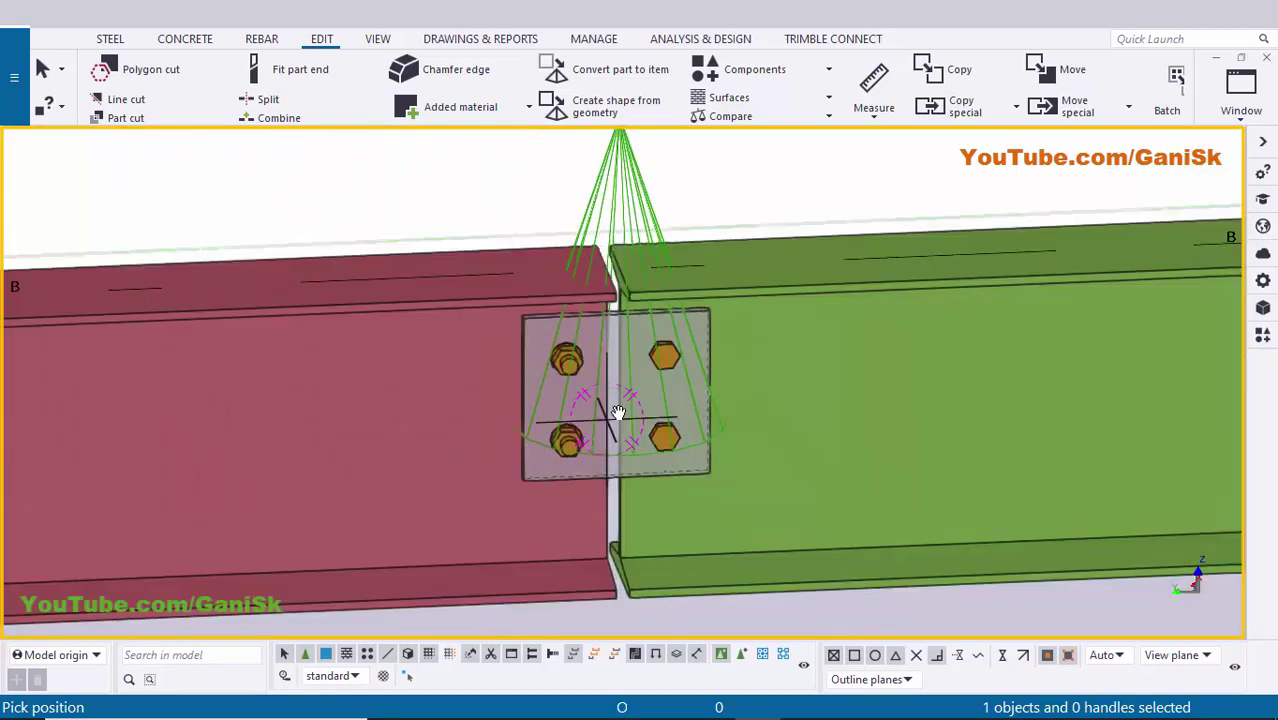
scroll(618, 412, down, 2)
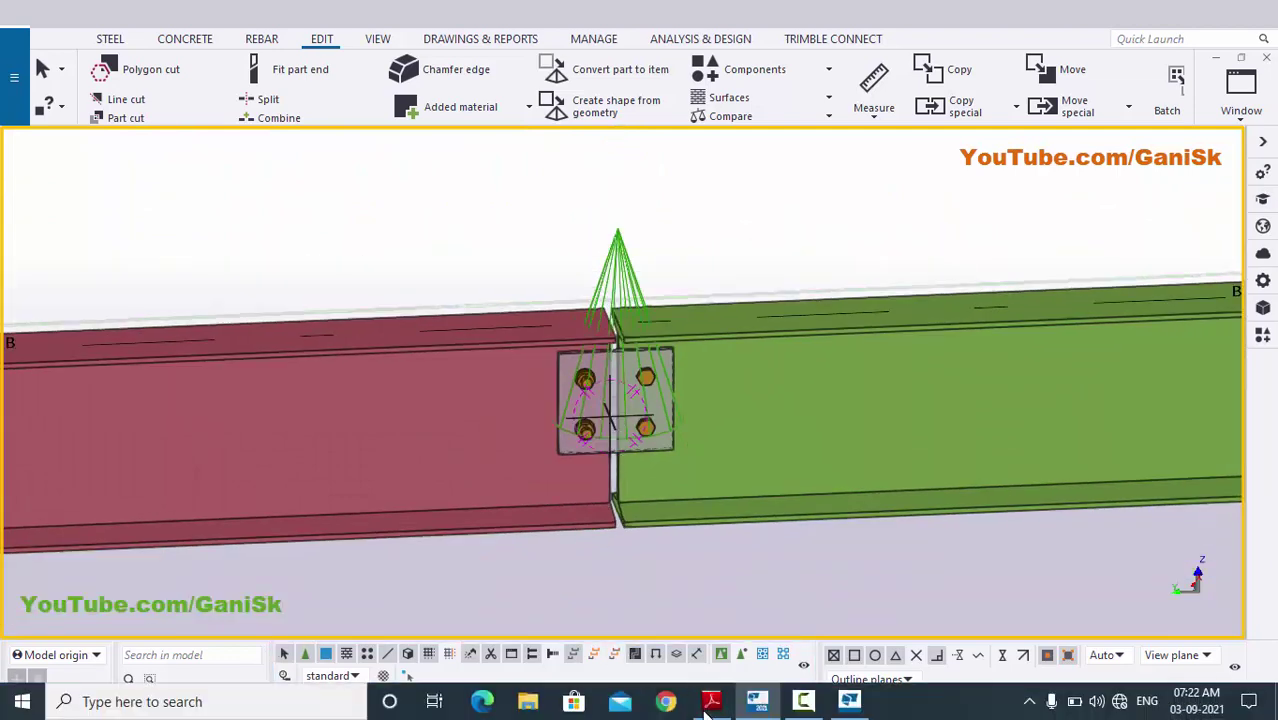
Step: Compare the joint with the PDF drawing, then end panning and zoom in on the splice
click(752, 708)
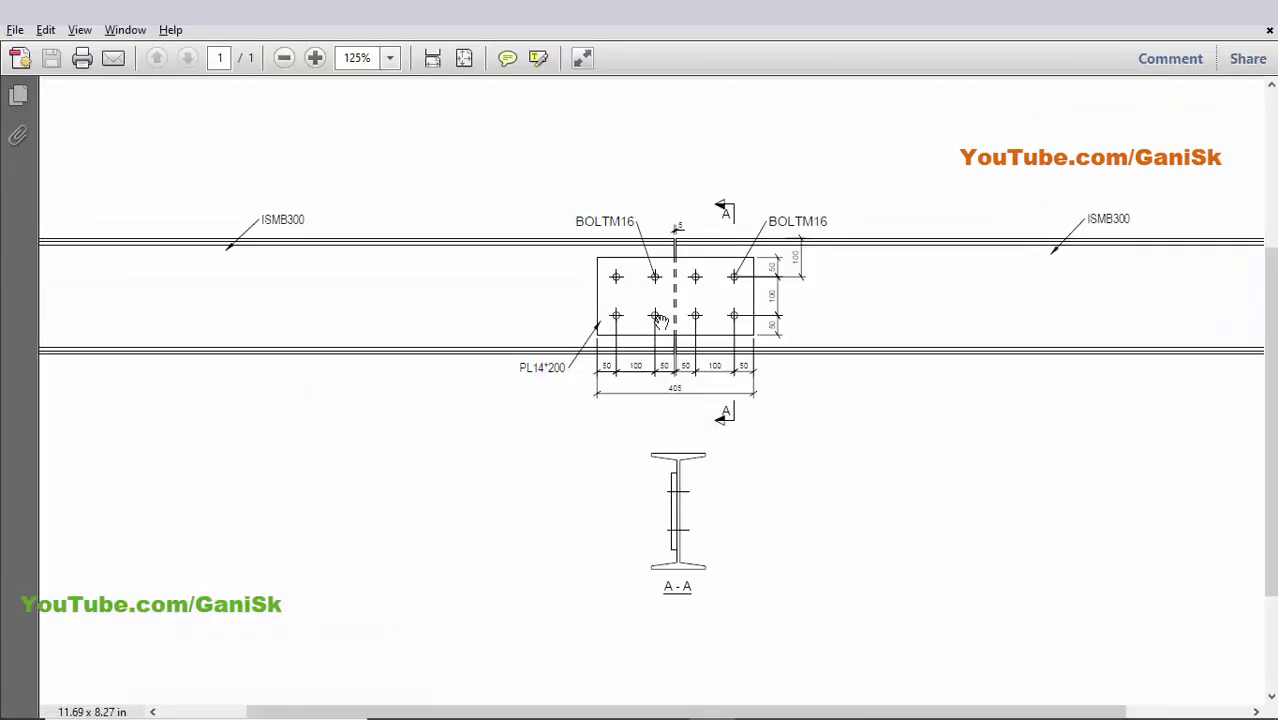
ctrl+scroll(669, 330, up, 2)
ctrl+scroll(669, 330, down, 2)
key(alt+Tab)
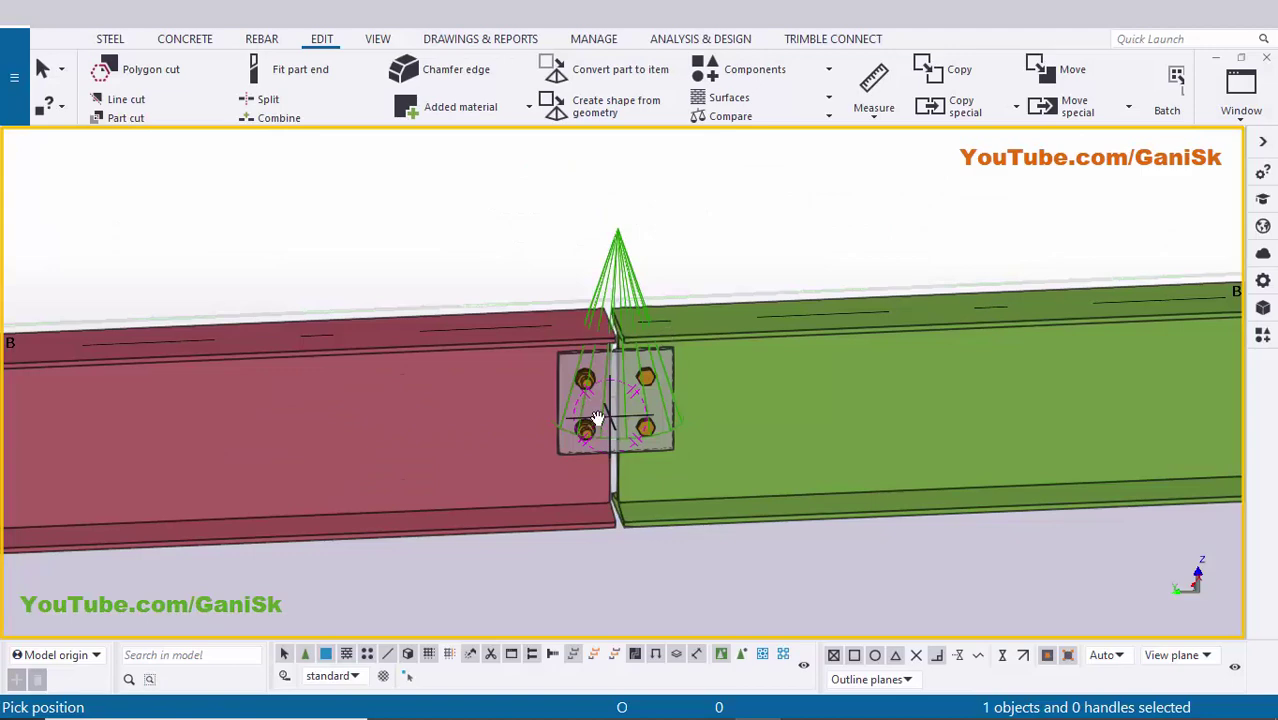
right_click(712, 208)
click(723, 214)
scroll(650, 349, up, 3)
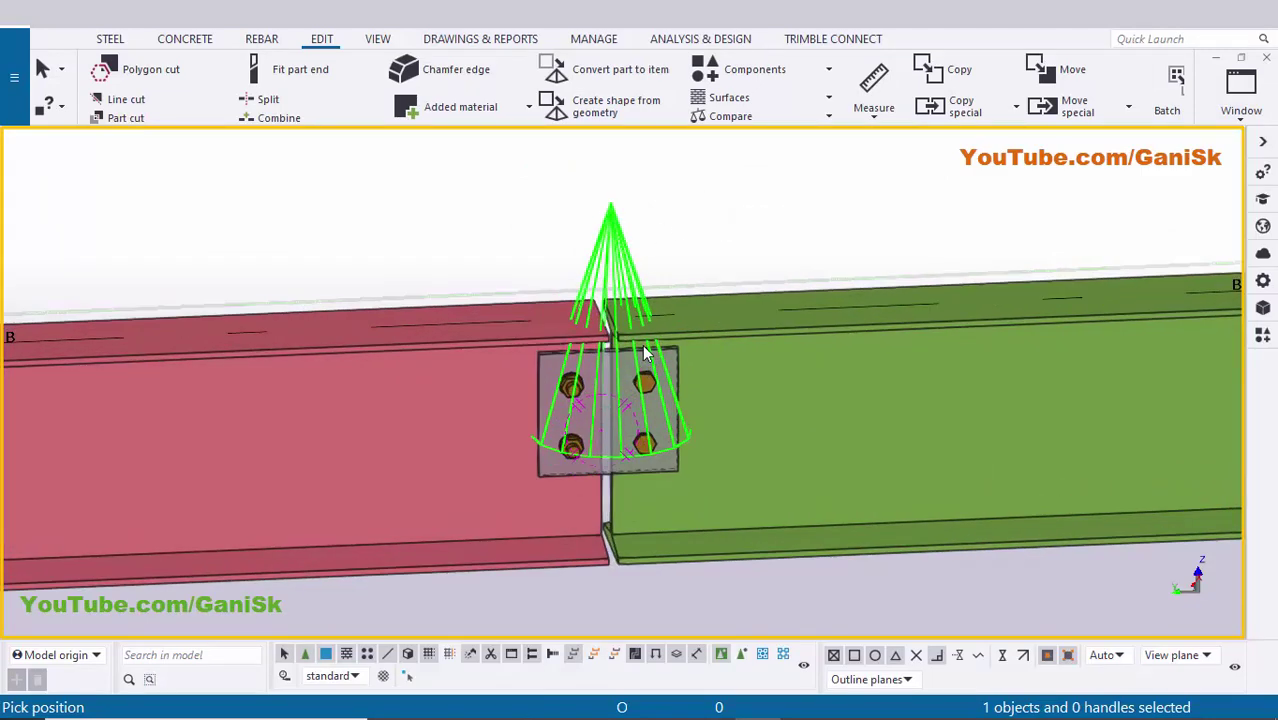
scroll(659, 375, up, 1)
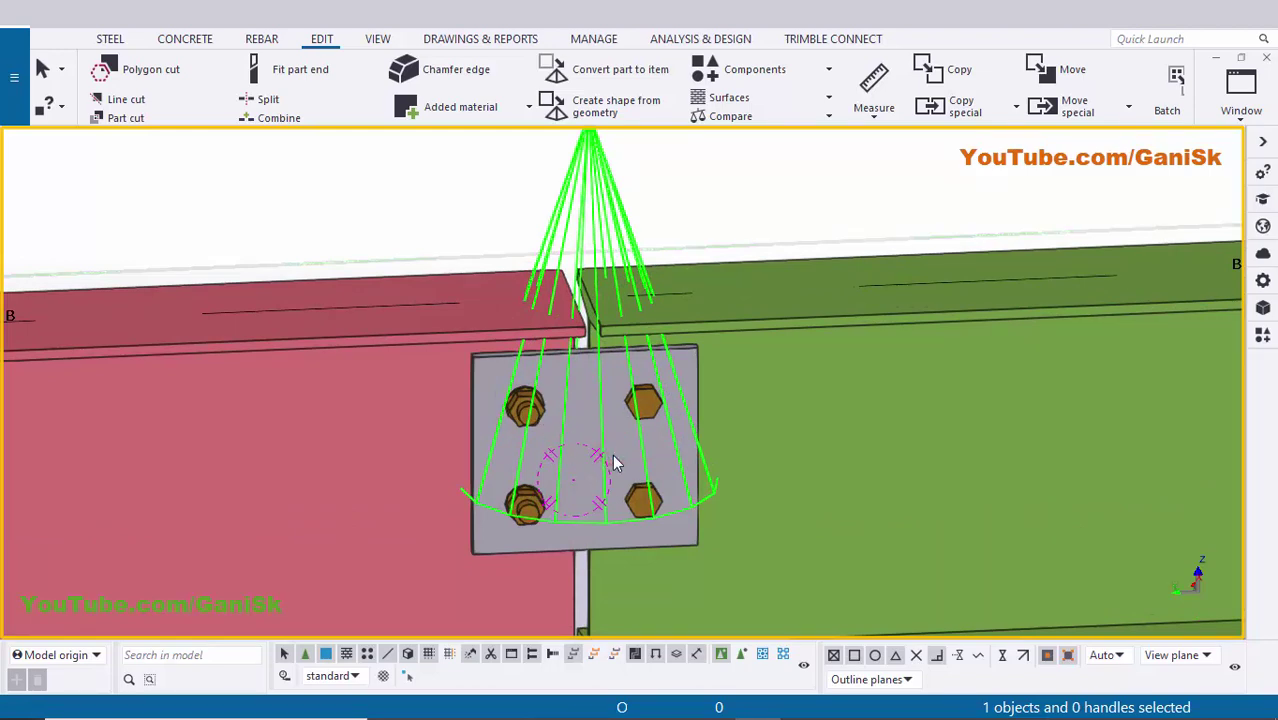
Step: Open the Splice Type 1 (56) properties on the Parts tab and check the drawing's plate
double_click(614, 456)
click(183, 232)
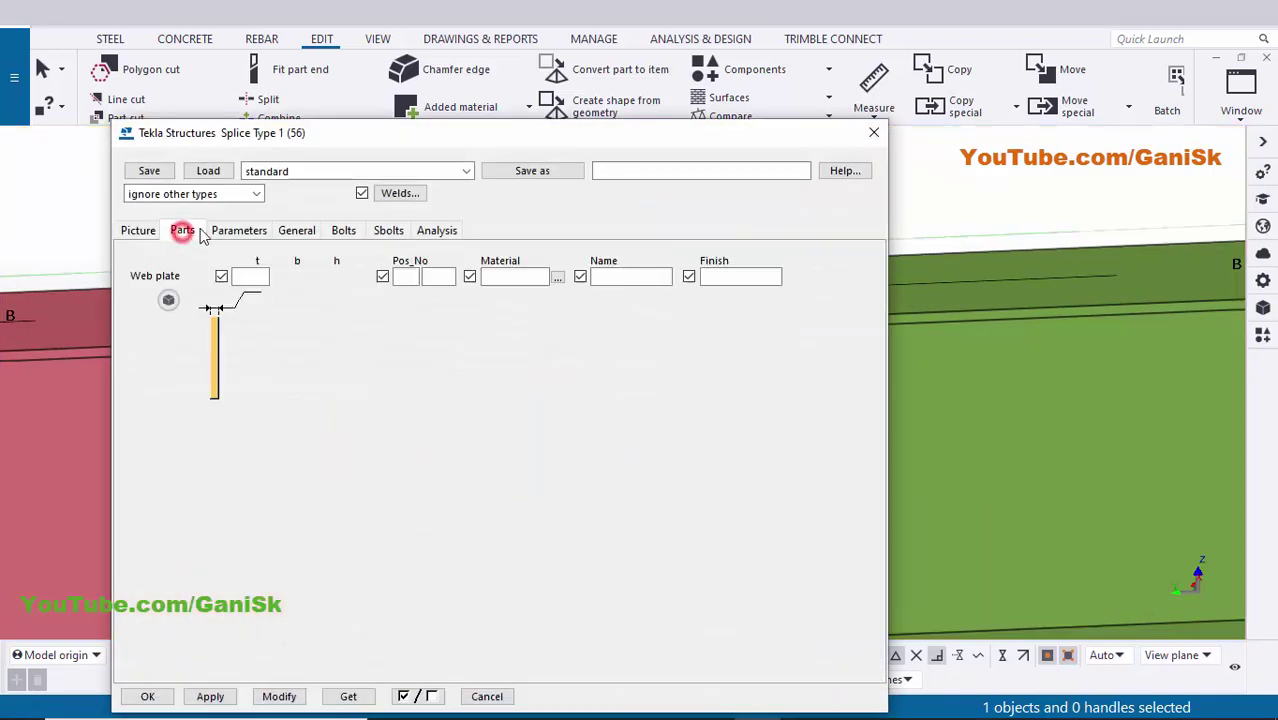
drag(648, 138, 675, 86)
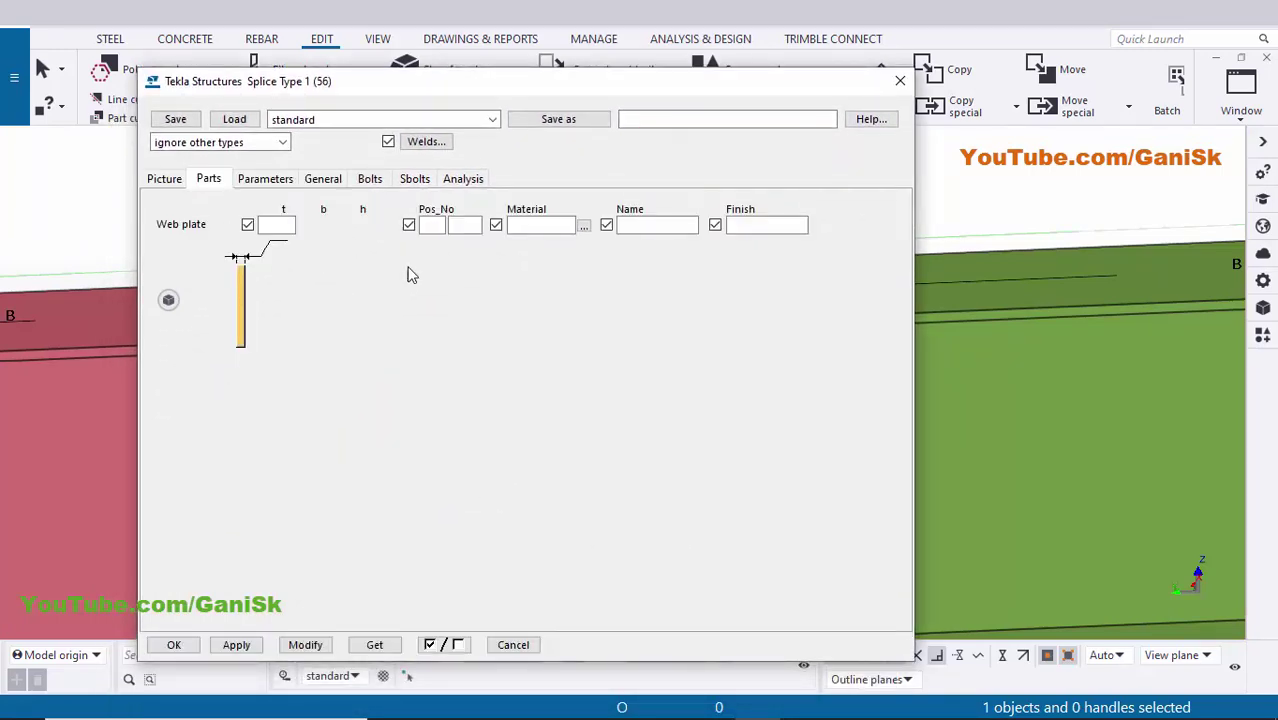
click(711, 706)
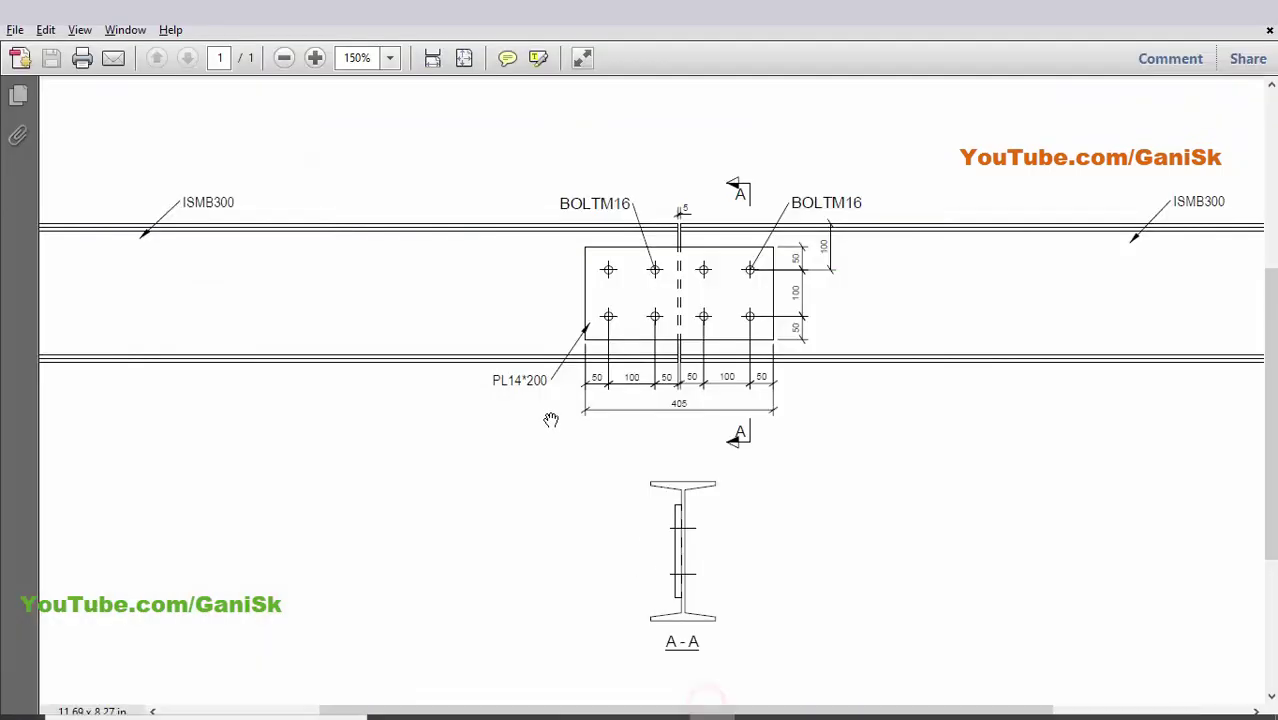
ctrl+scroll(551, 419, up, 3)
key(alt+Tab)
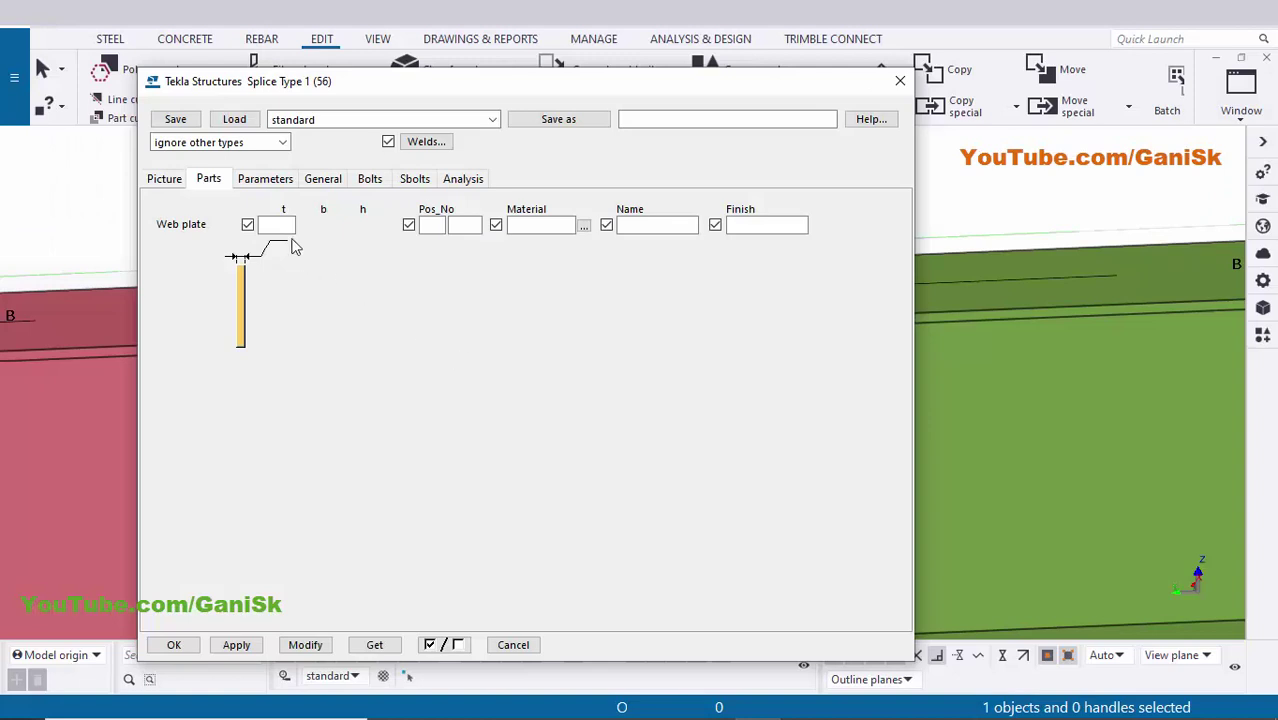
Step: Apply a 14 mm web plate thickness and pan to show the whole plate with four bolts
text(14)
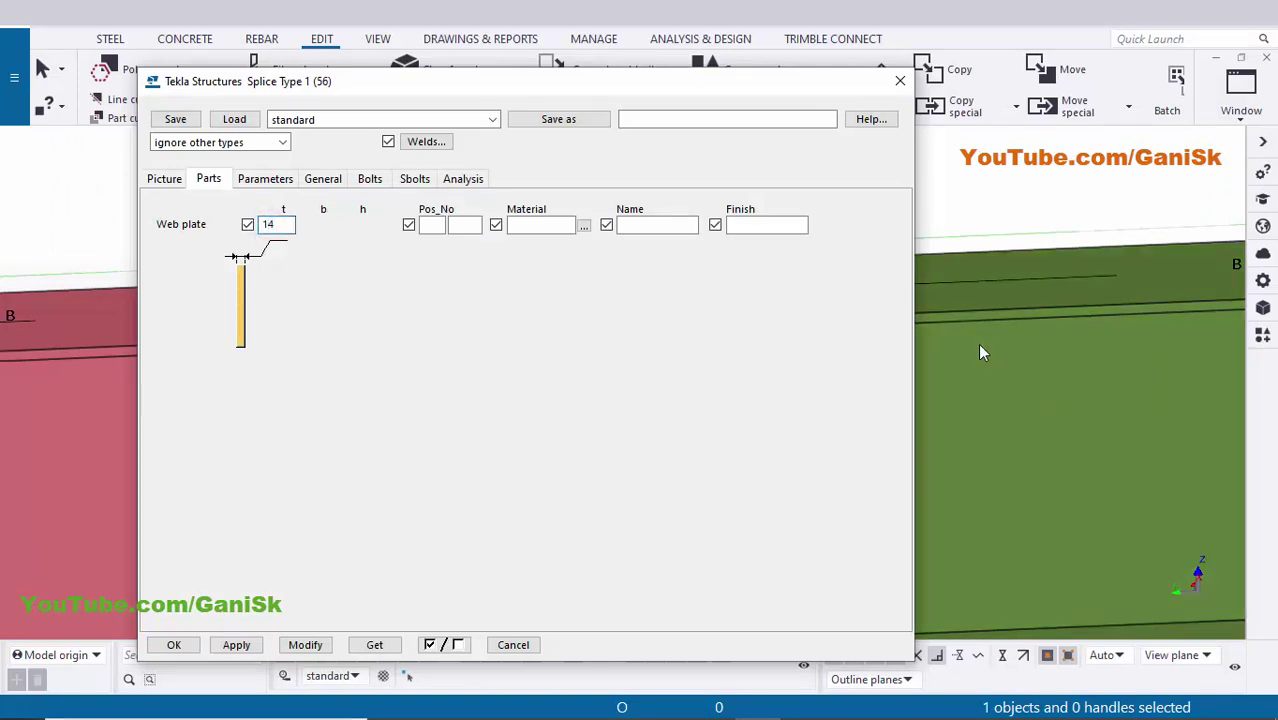
scroll(1152, 360, down, 5)
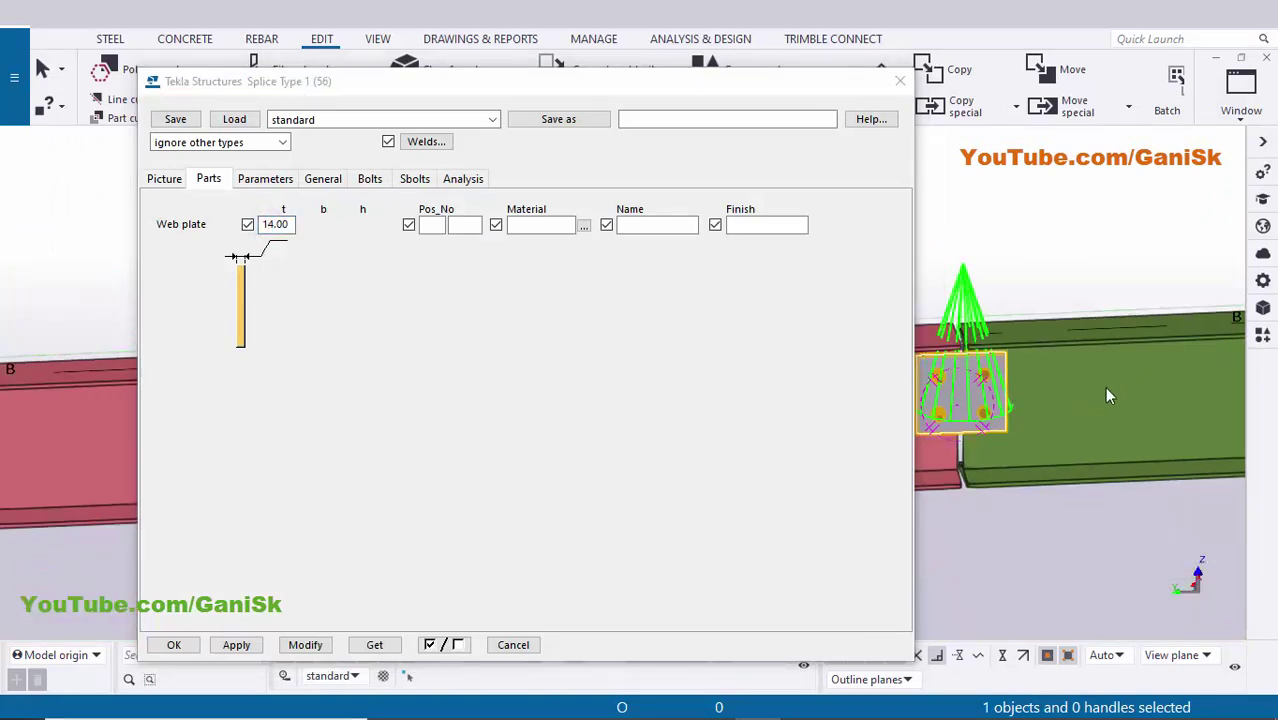
scroll(1062, 405, up, 2)
scroll(1105, 378, up, 1)
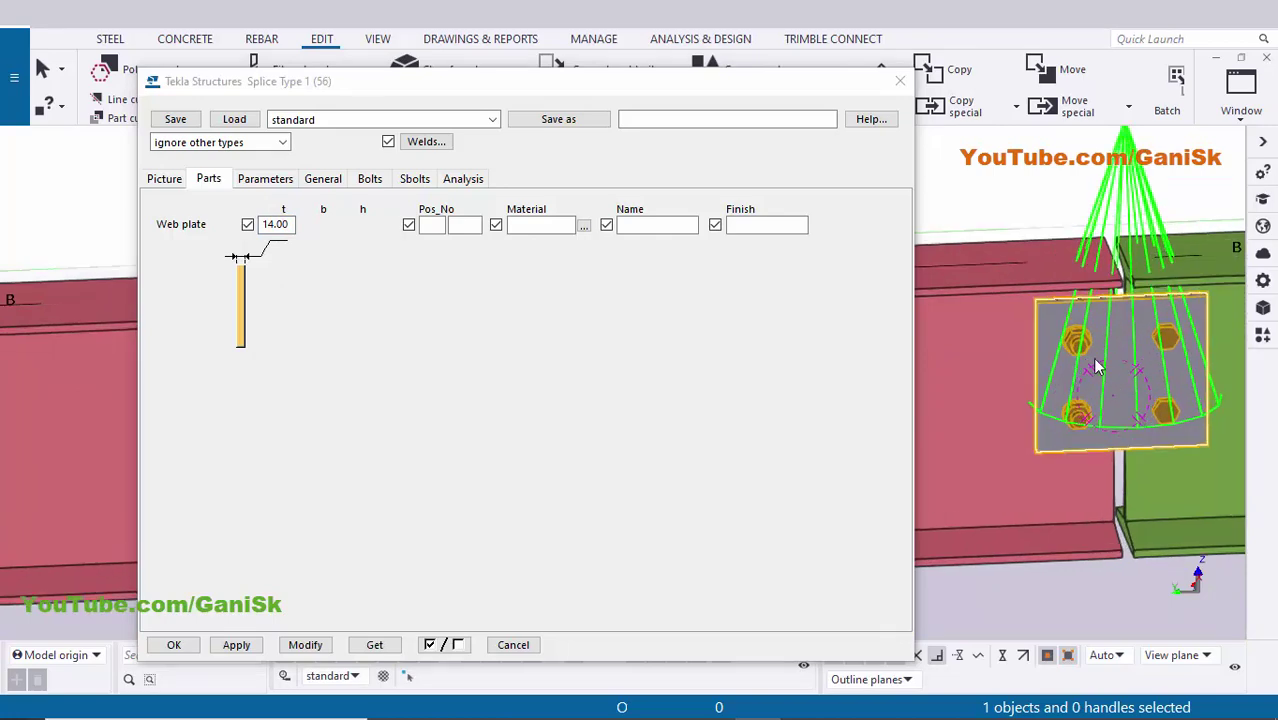
mouse_move(1055, 354)
ctrl+middle_down()
mouse_move(1088, 354)
mouse_move(1070, 366)
ctrl+middle_up()
scroll(1040, 372, up, 3)
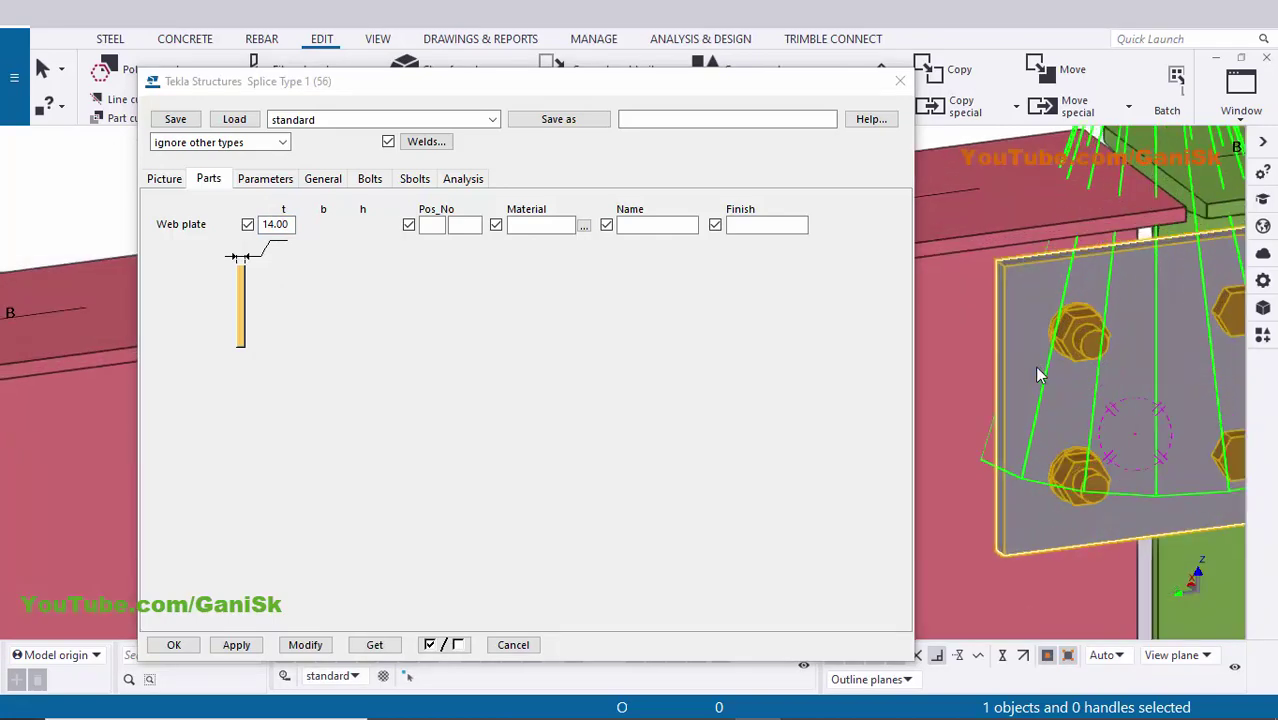
click(305, 644)
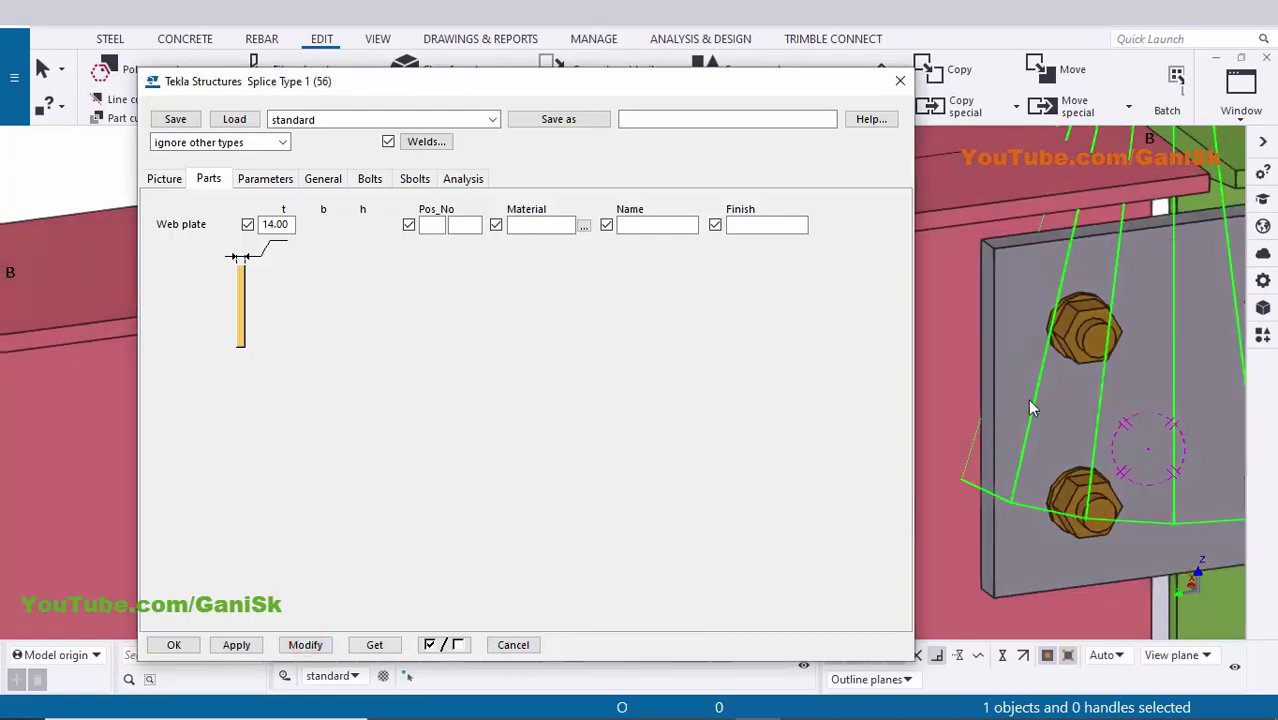
scroll(993, 387, down, 3)
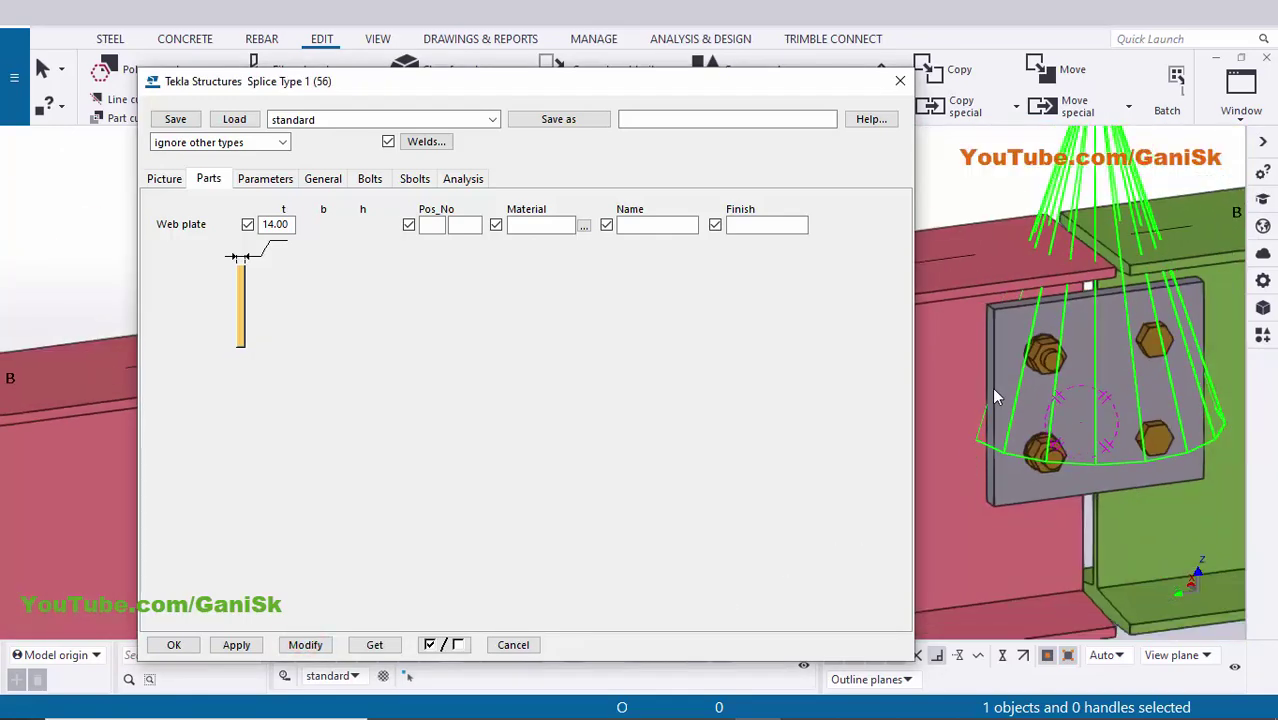
middle_drag(991, 387, 1062, 308)
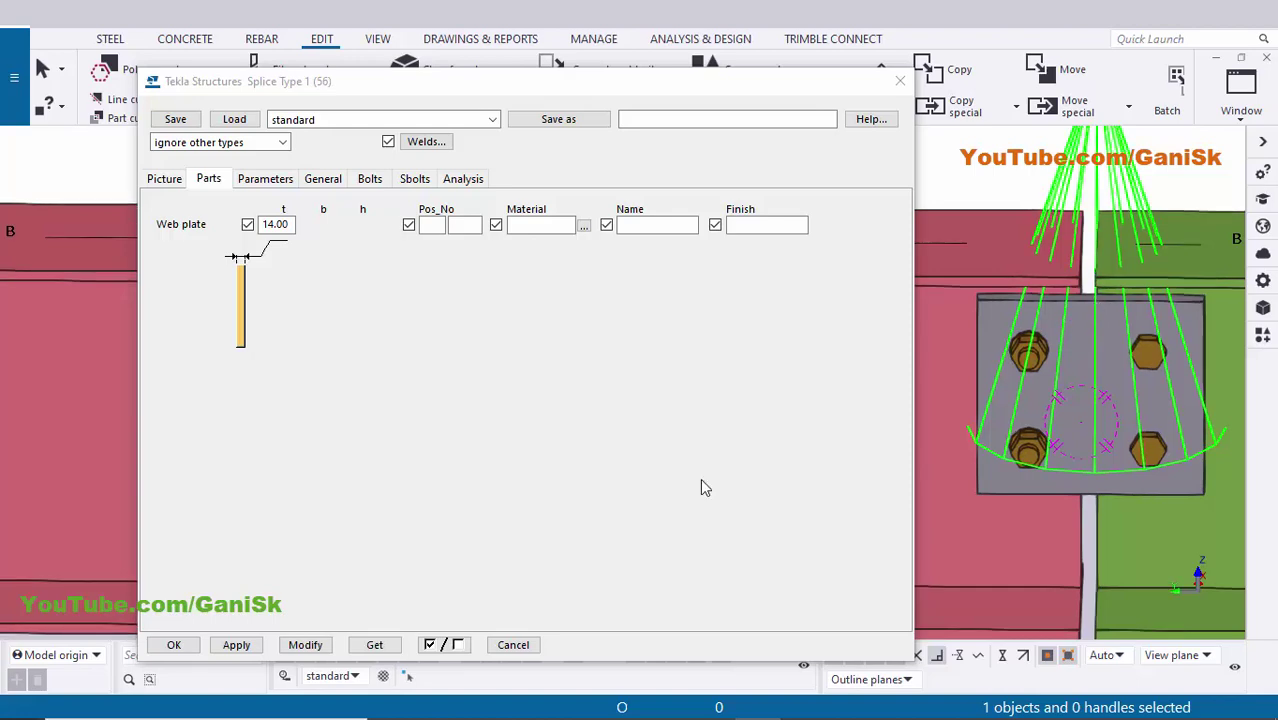
Step: Check the gap dimension on the PDF drawing
click(711, 700)
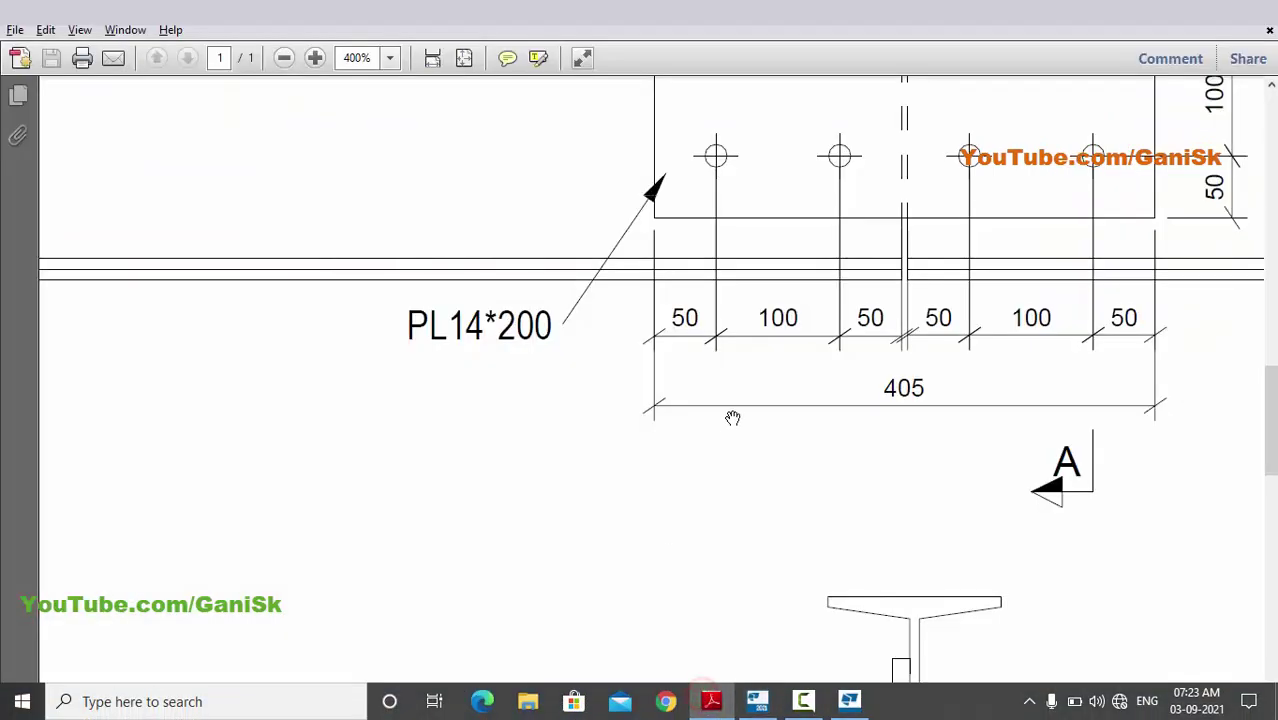
scroll(799, 362, up, 6)
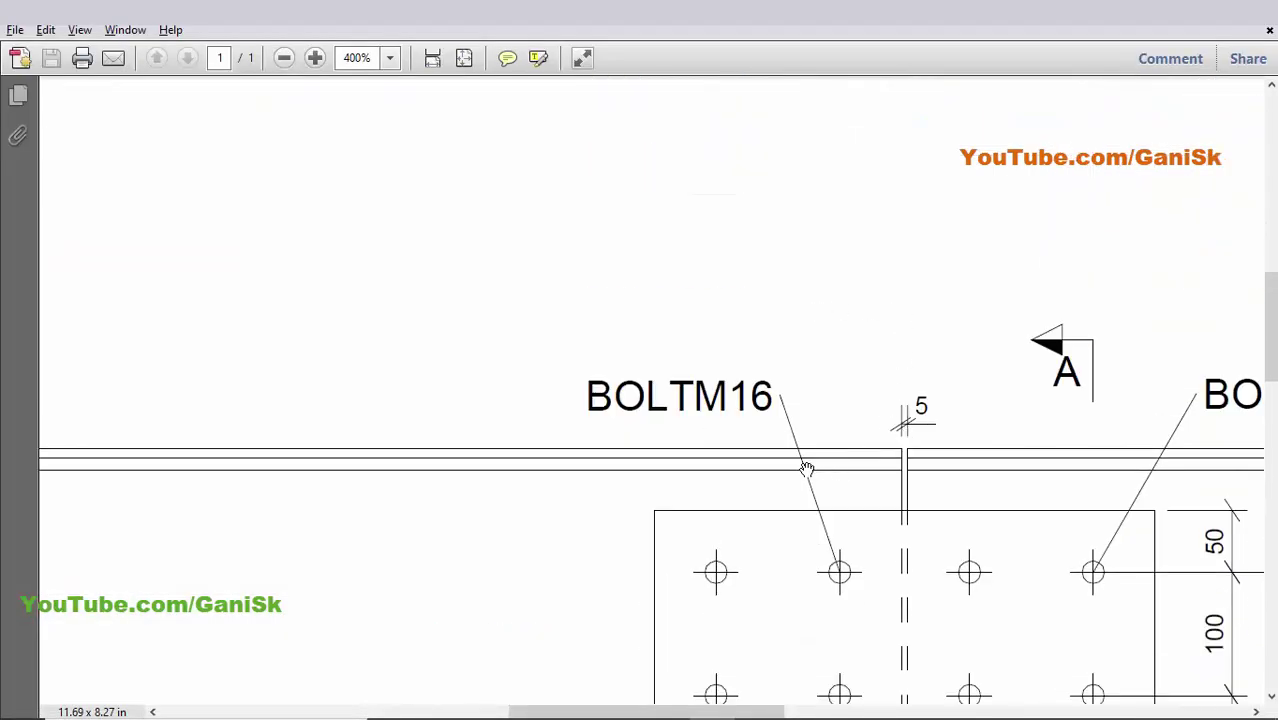
key(alt+Tab)
Step: Set a 5 mm gap between the beam halves on the Picture tab
click(168, 181)
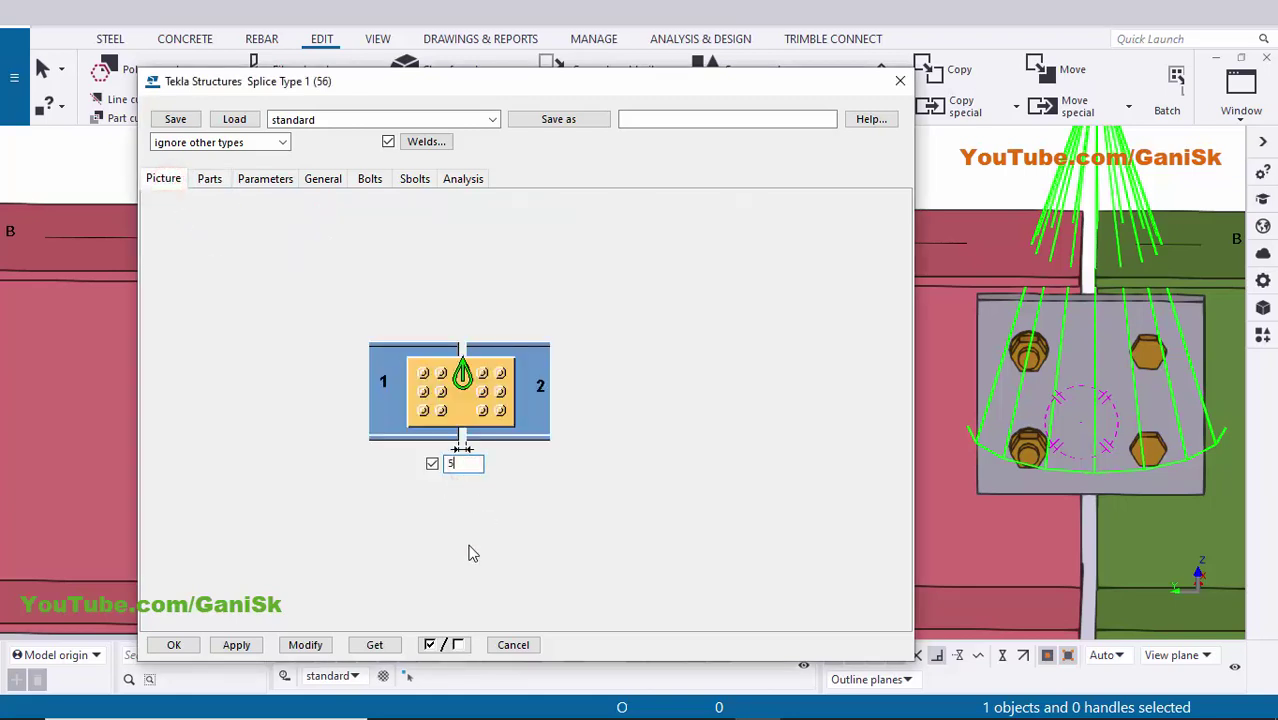
click(304, 645)
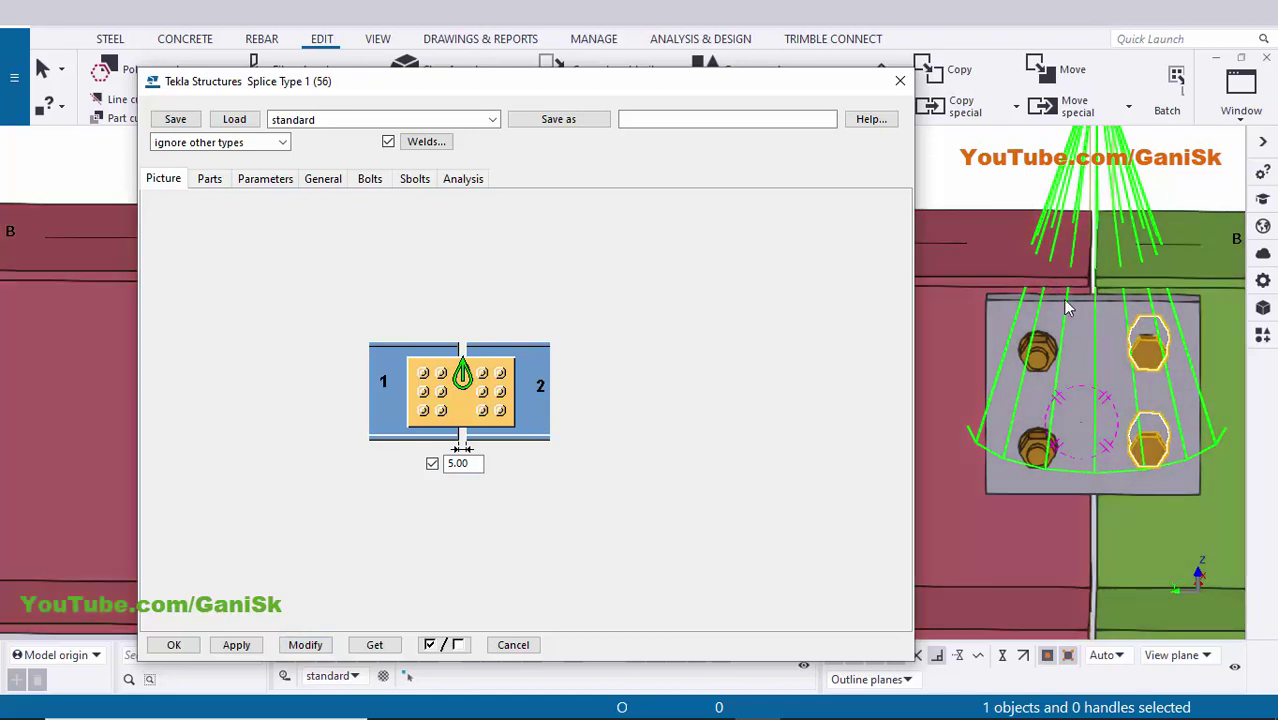
click(370, 182)
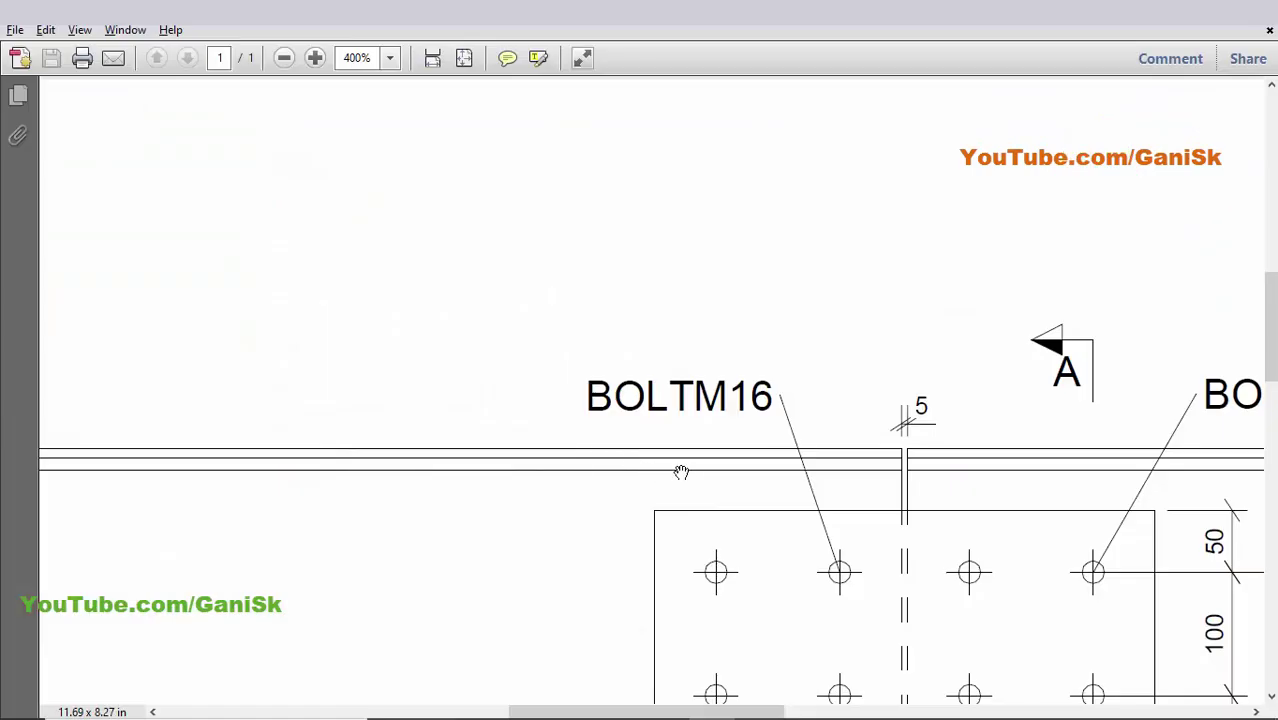
ctrl+scroll(680, 472, down, 3)
ctrl+scroll(699, 530, up, 2)
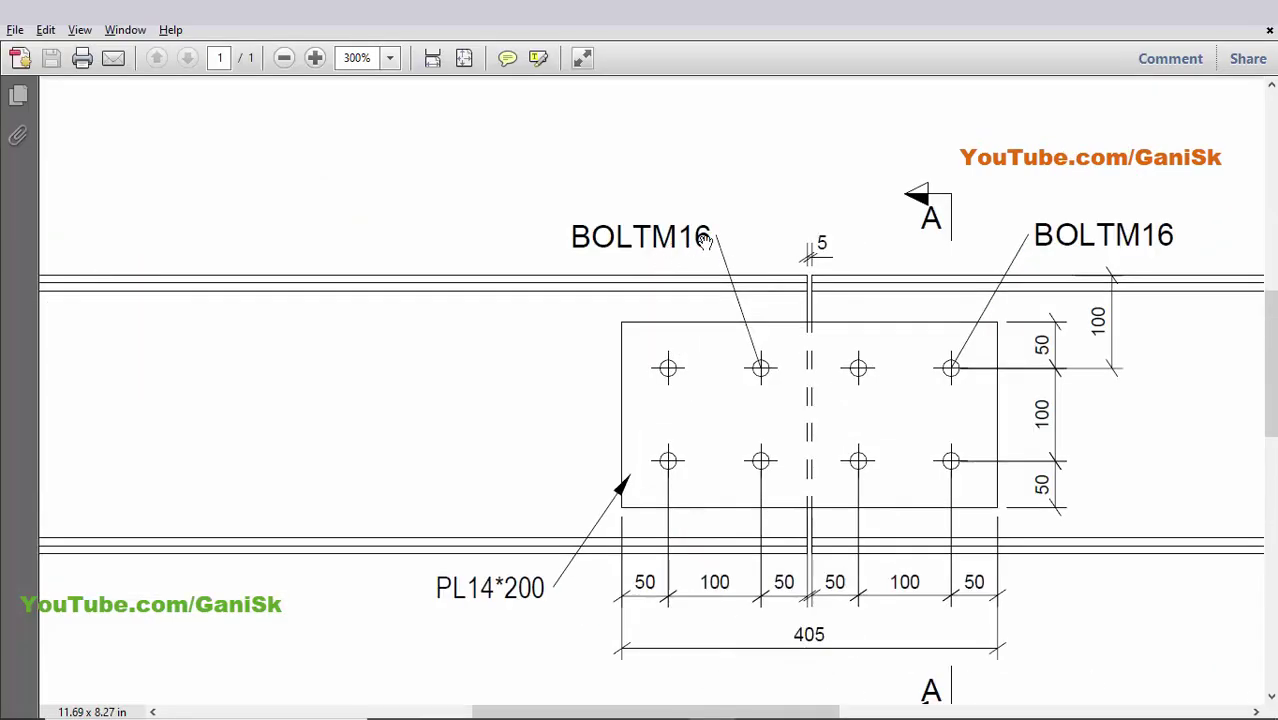
key(alt+Tab)
Step: Set the splice bolts to M16 size with 2 mm tolerance
click(300, 210)
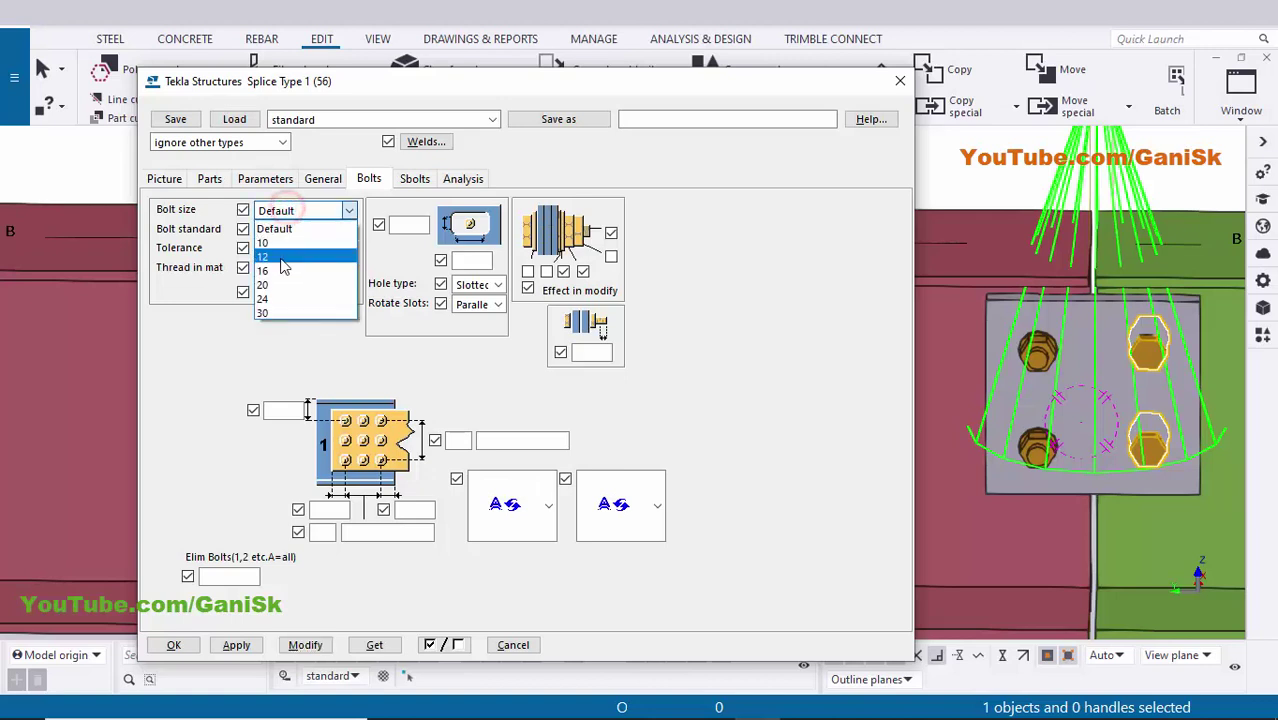
click(284, 268)
click(276, 248)
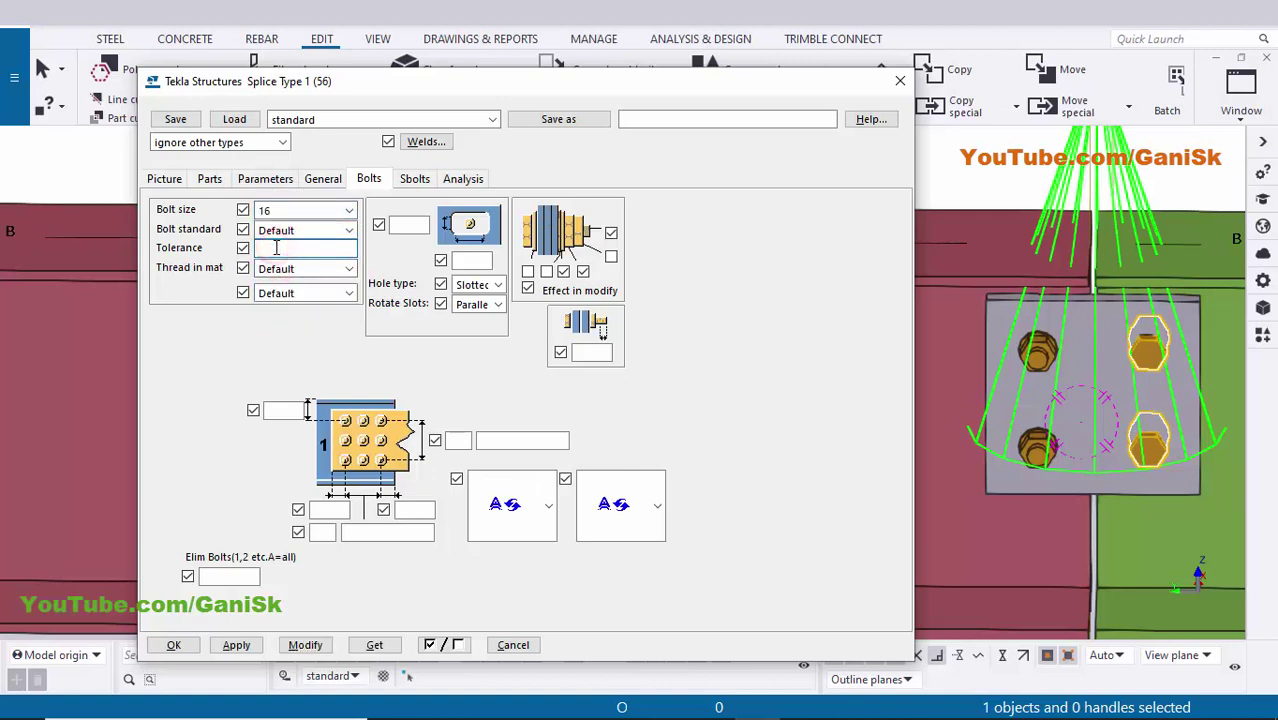
text(2)
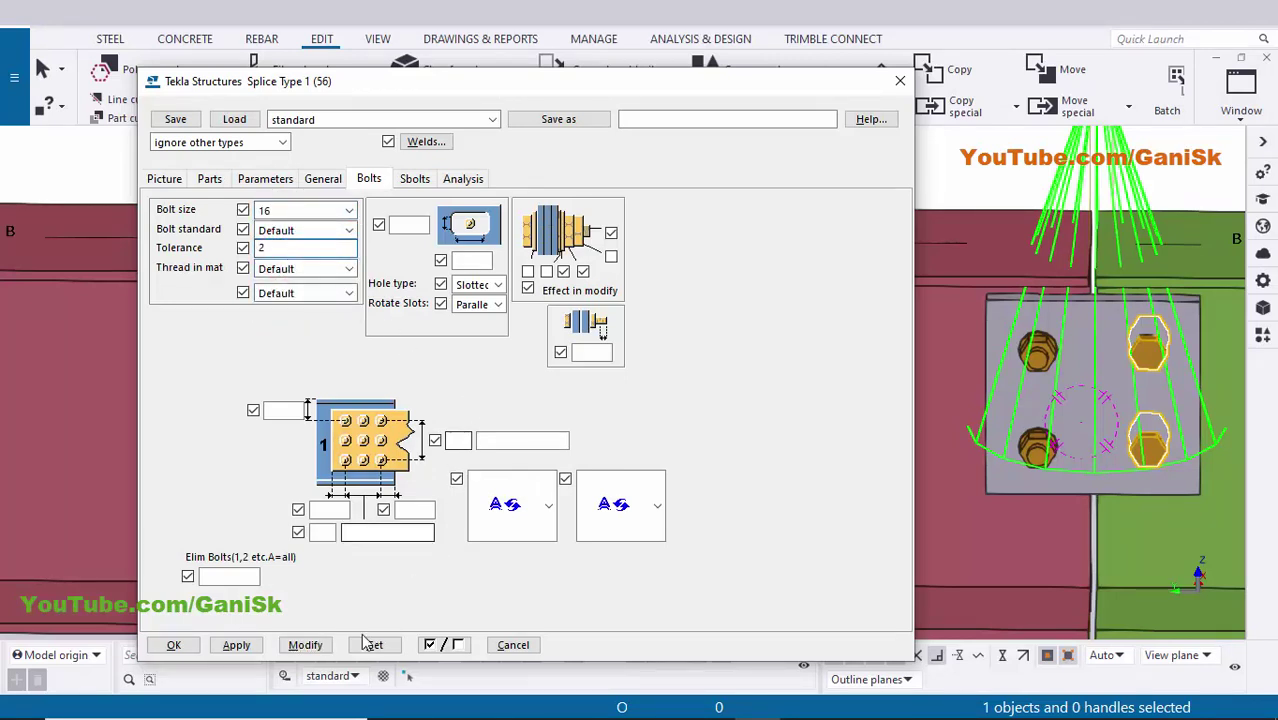
click(305, 644)
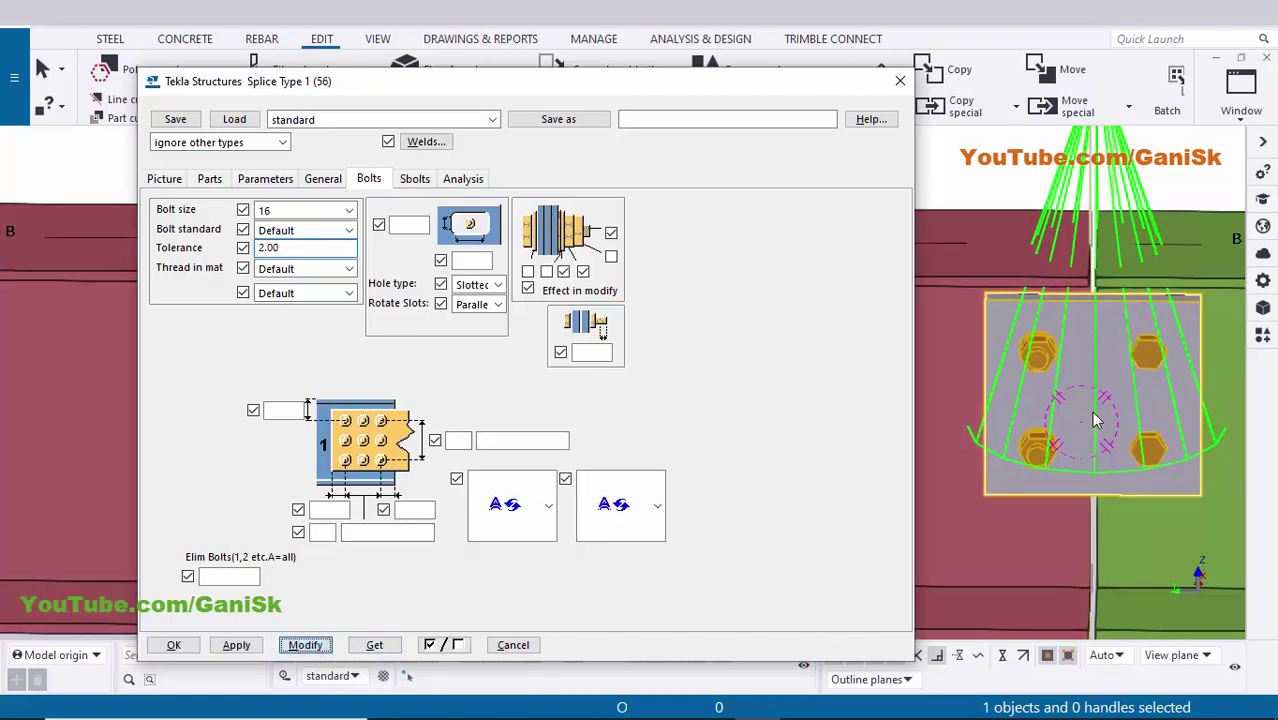
Step: Arrange the first-side bolts as 2 rows at 100 mm spacing and verify against the PDF
scroll(1100, 380, up, 1)
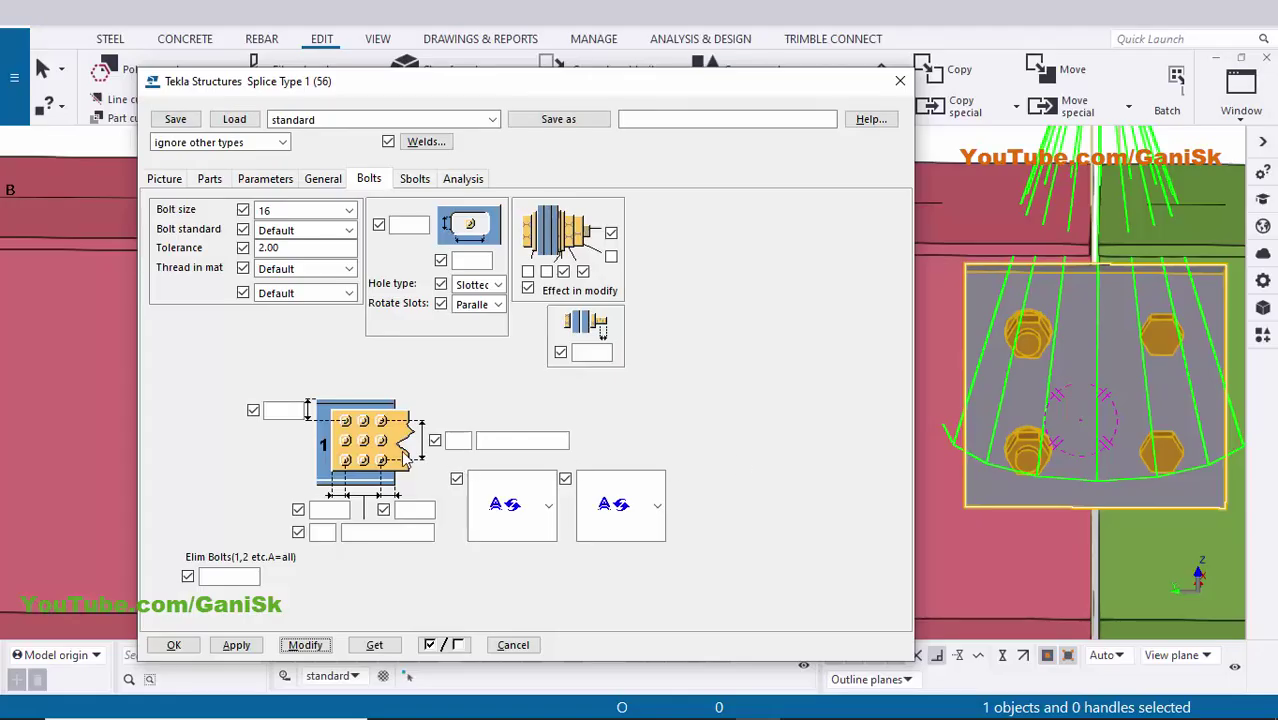
click(456, 440)
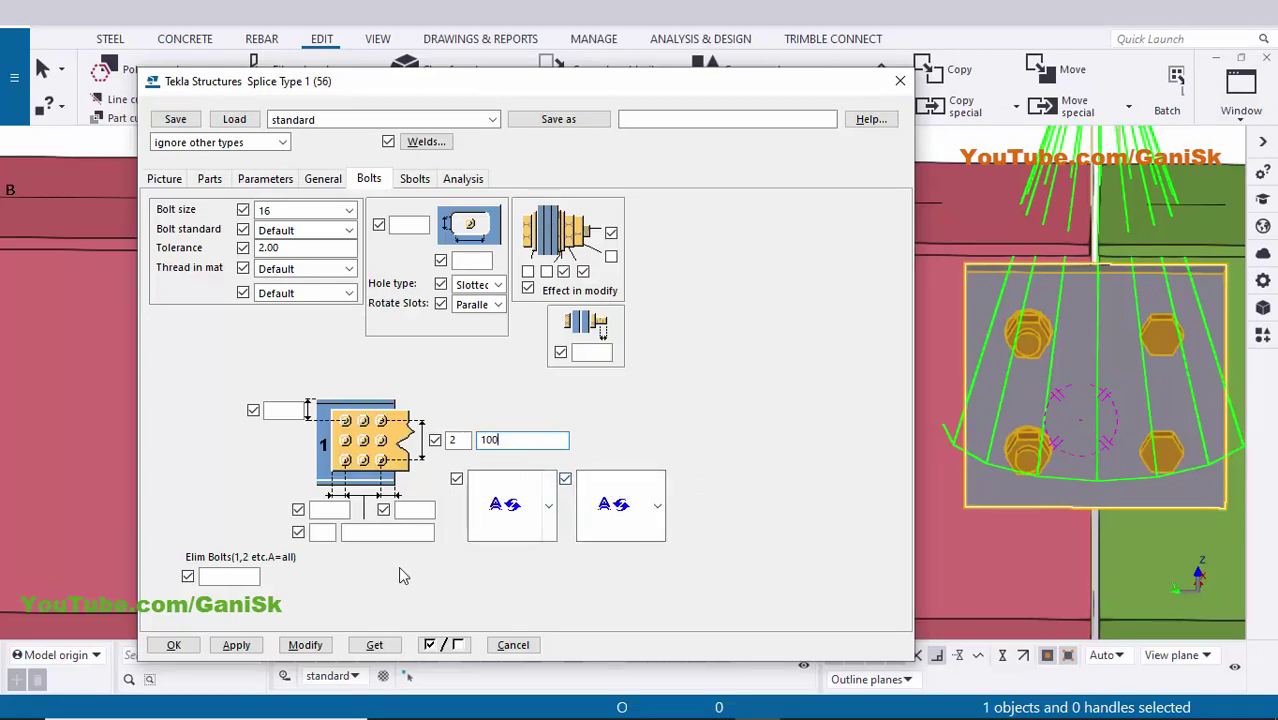
click(305, 645)
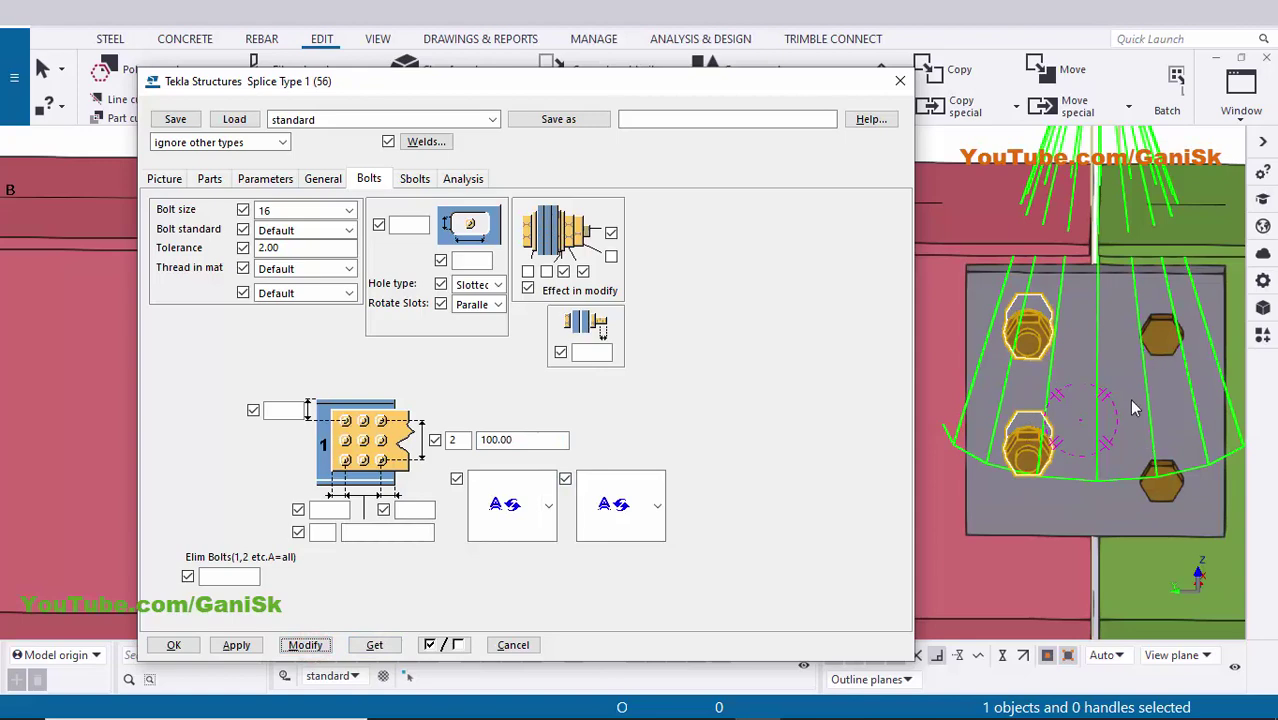
key(alt+Tab)
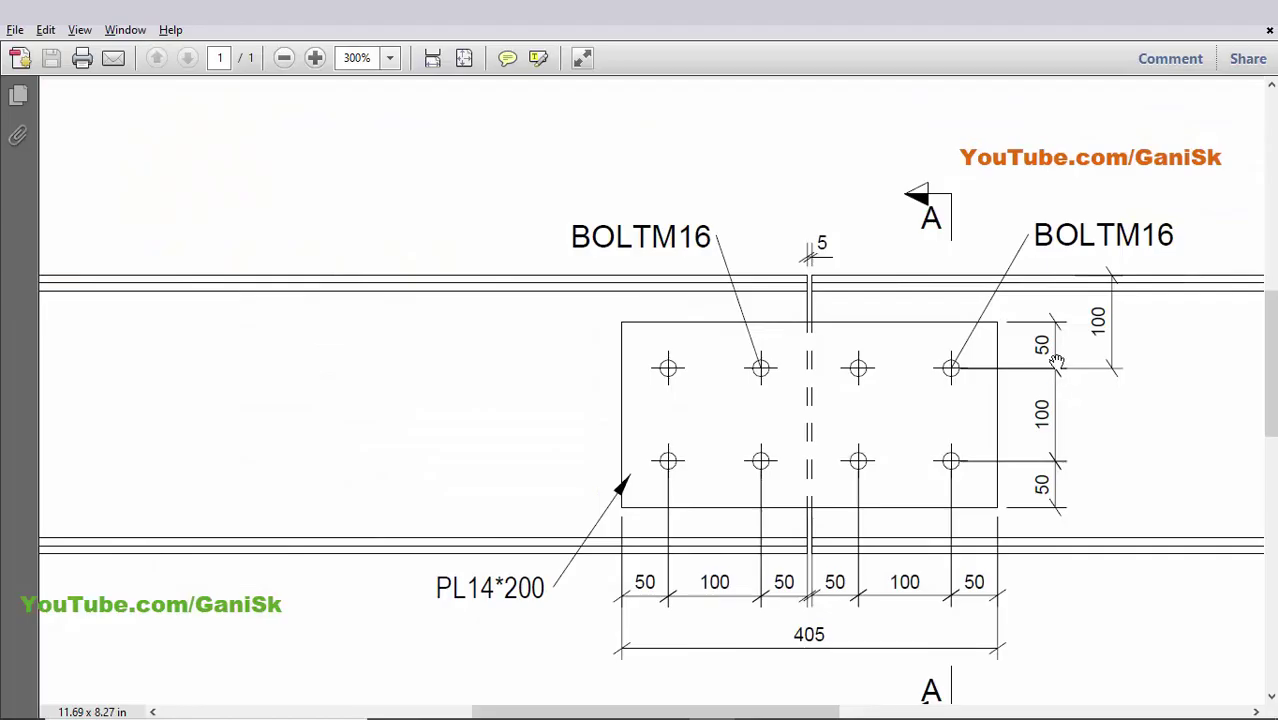
key(alt+Tab)
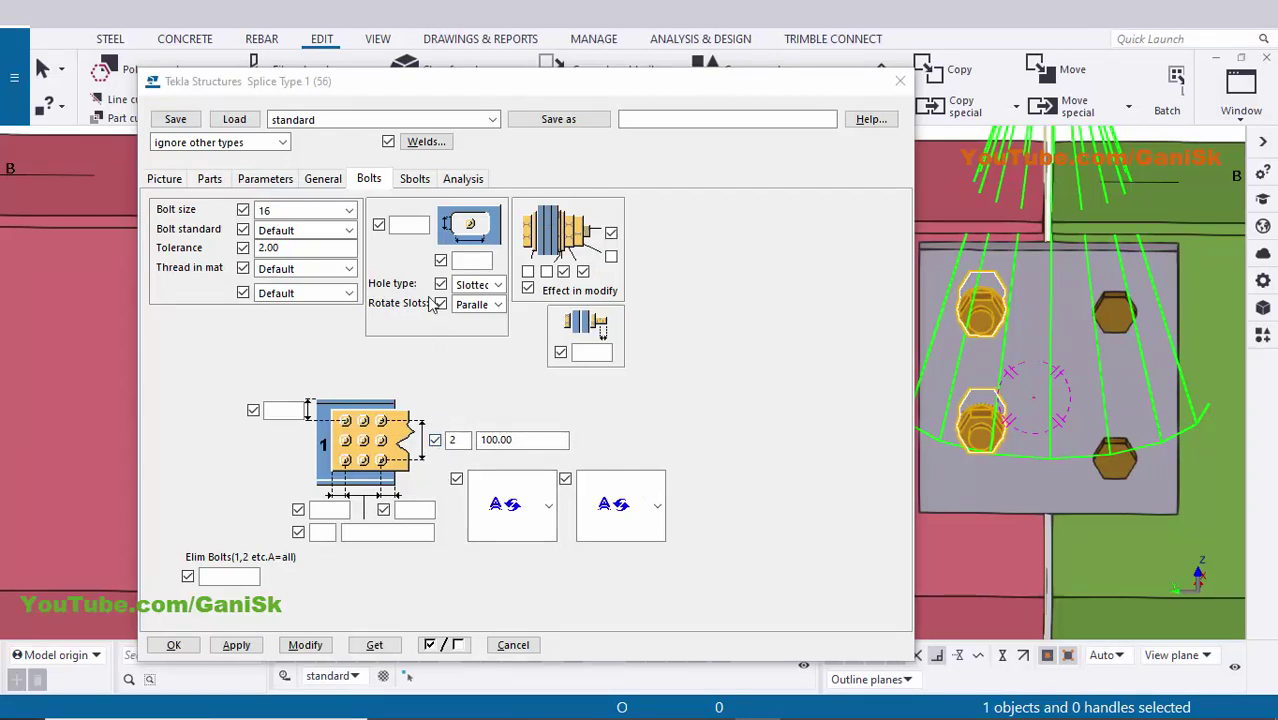
Step: On the Sbolts tab, set 50 mm edge distances and 2 bolts at 100 mm spacing
click(414, 181)
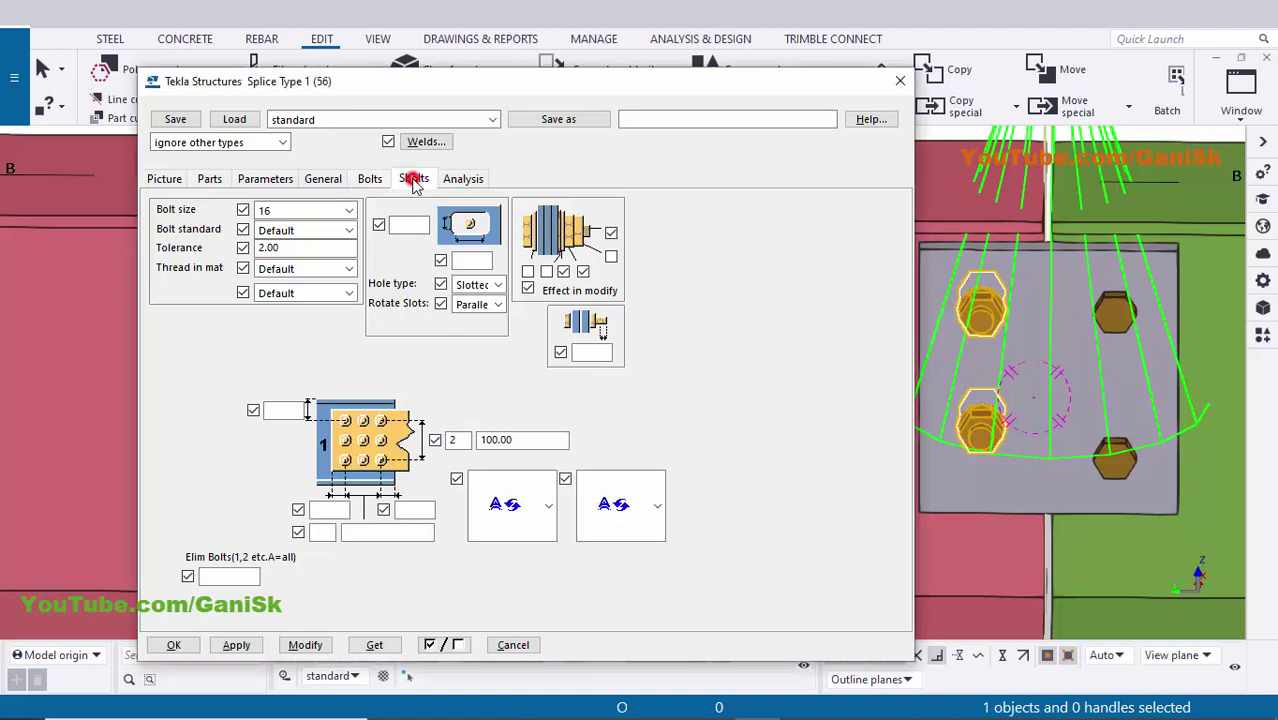
click(482, 411)
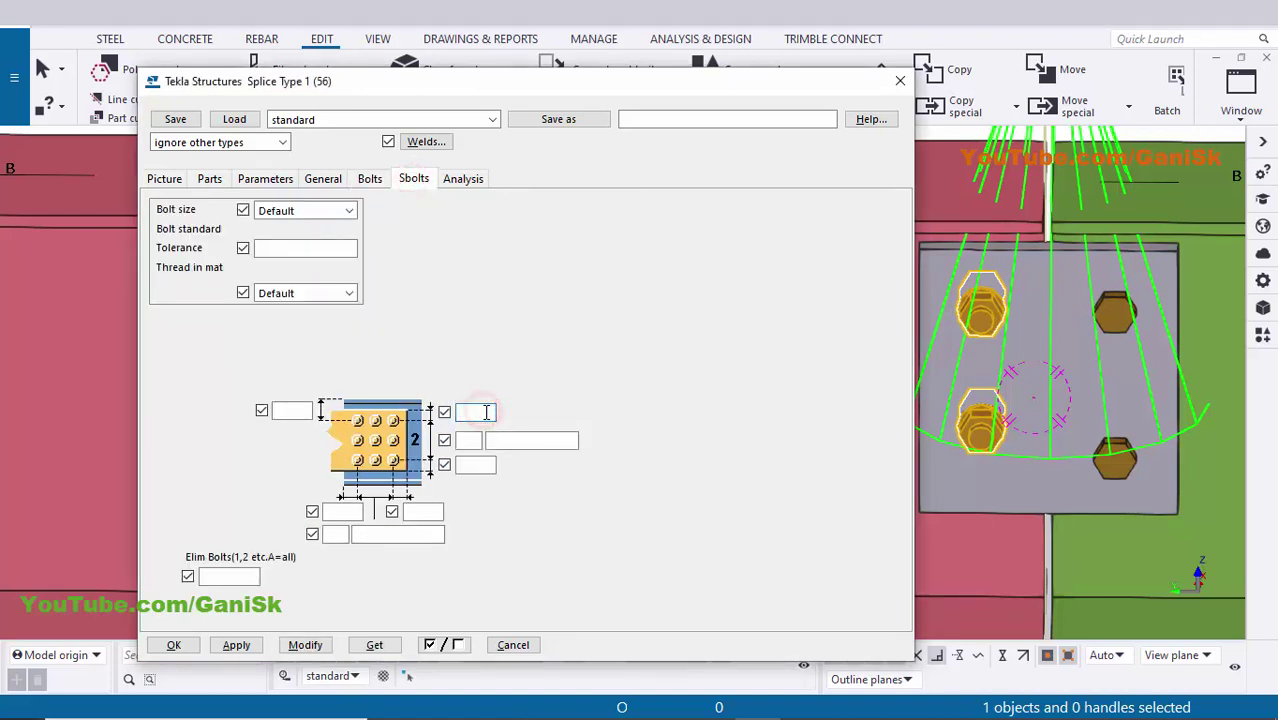
text(50.00)
click(470, 441)
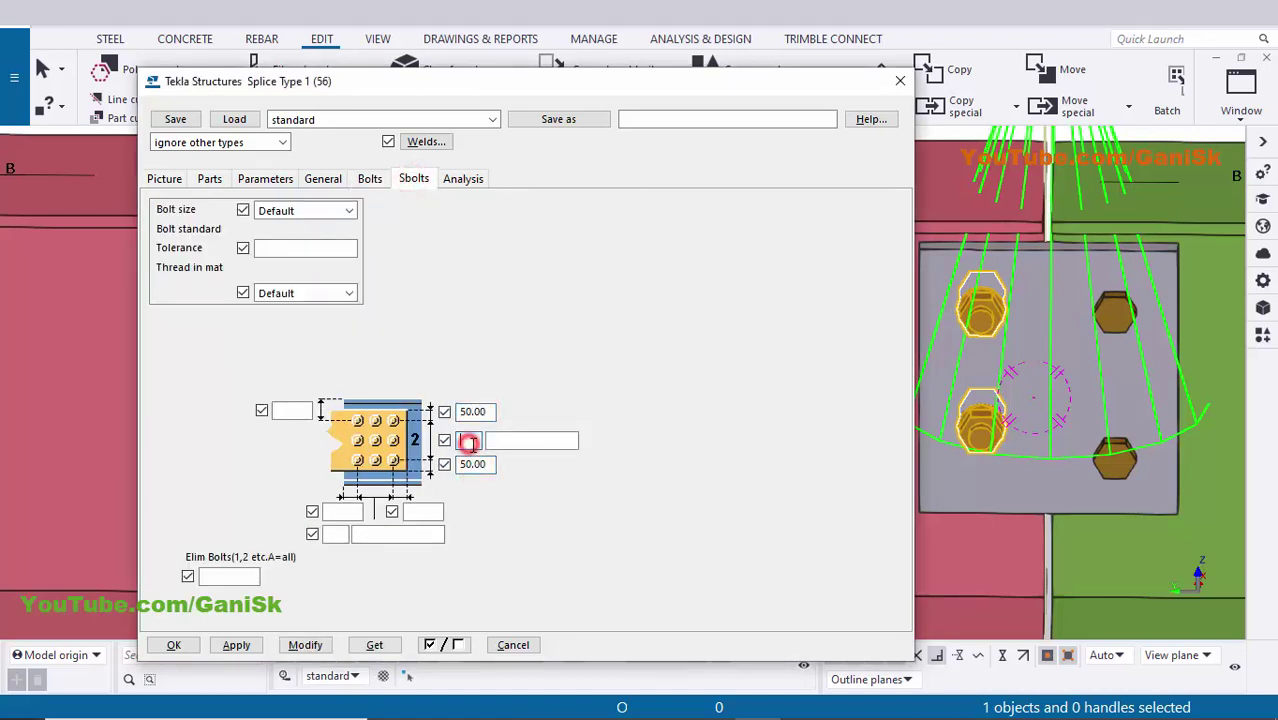
text(2)
click(517, 441)
text(100)
middle_drag(1073, 445, 1156, 436)
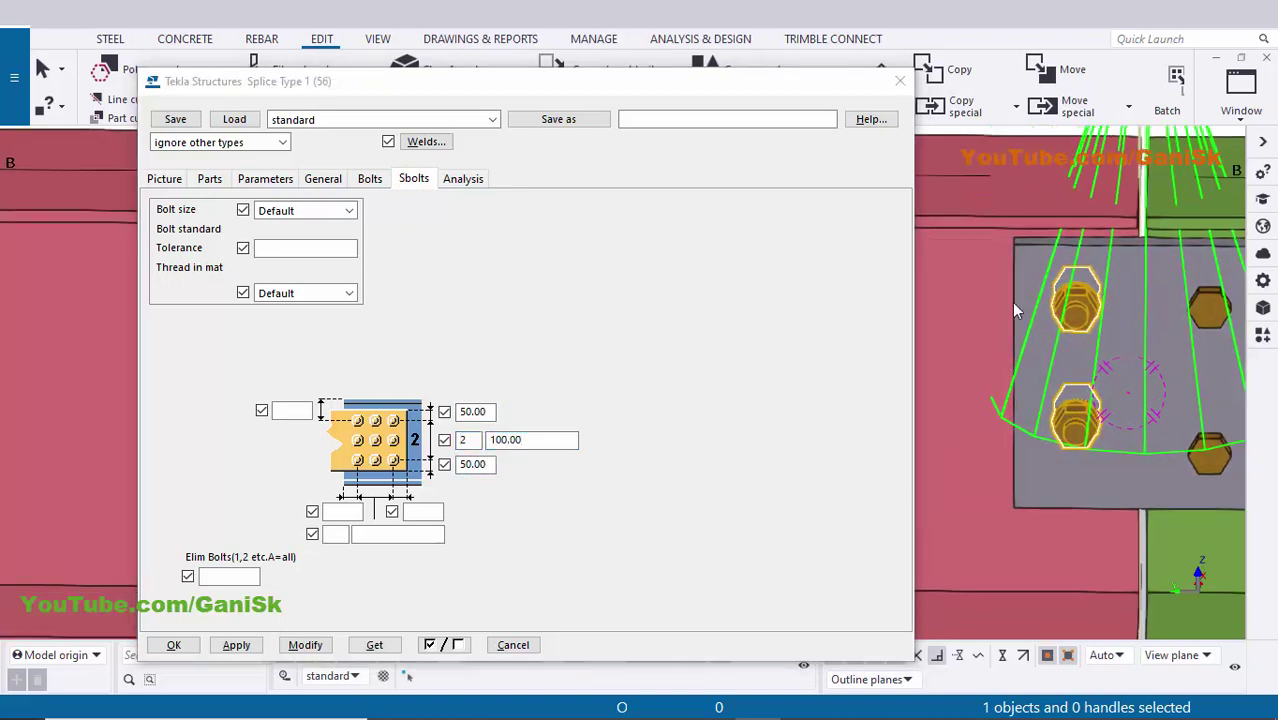
click(305, 644)
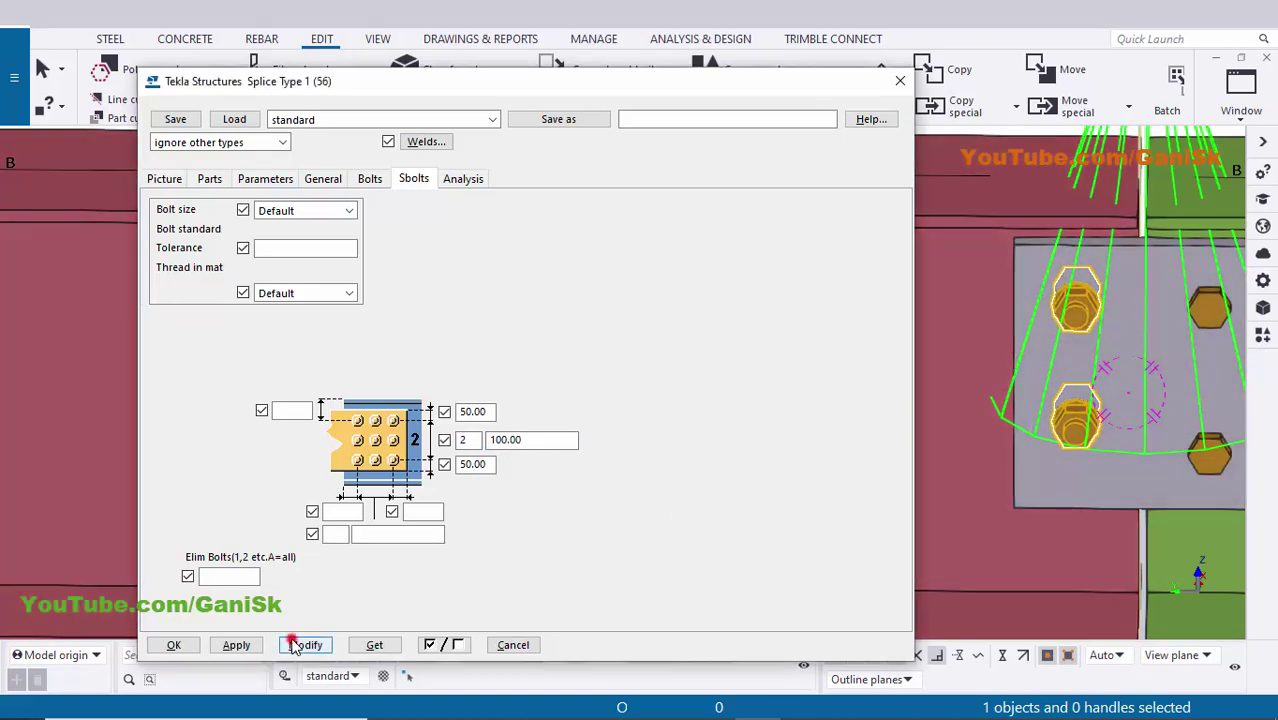
scroll(1040, 450, down, 2)
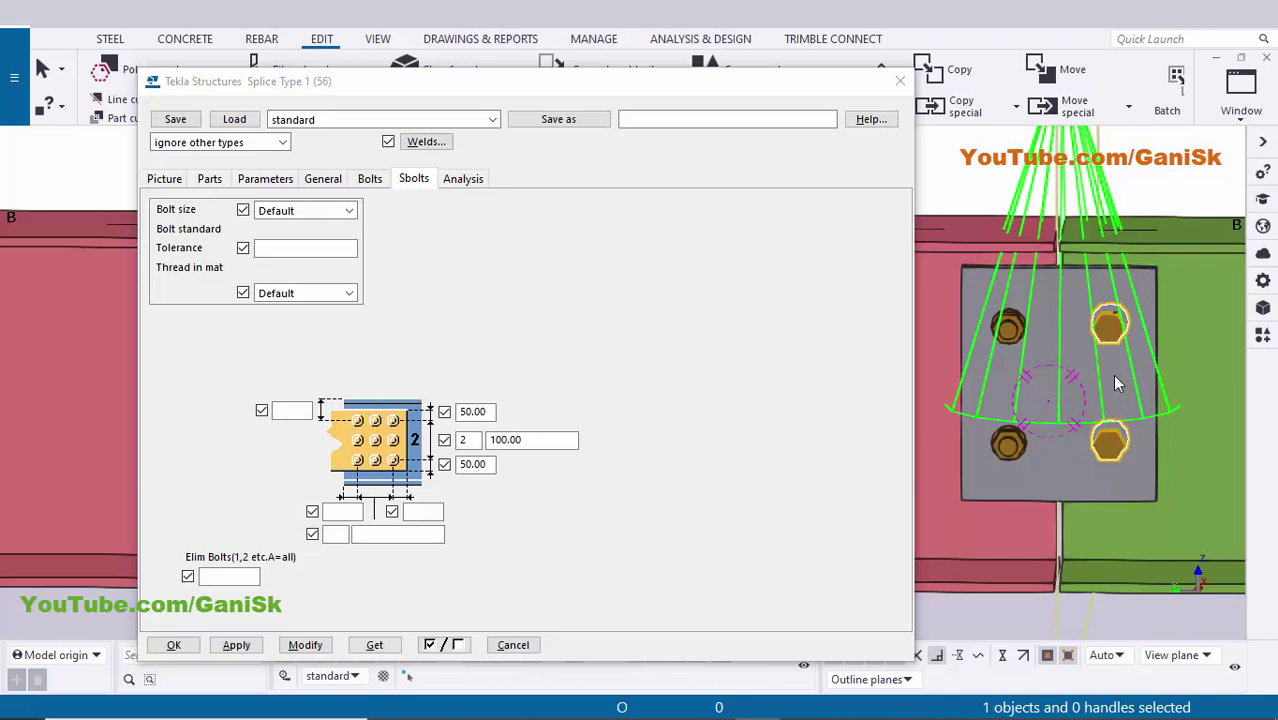
Step: Give the first (Bolts) group 50 mm edge distances and 2 bolts at 100 mm spacing, and modify the splice
click(372, 179)
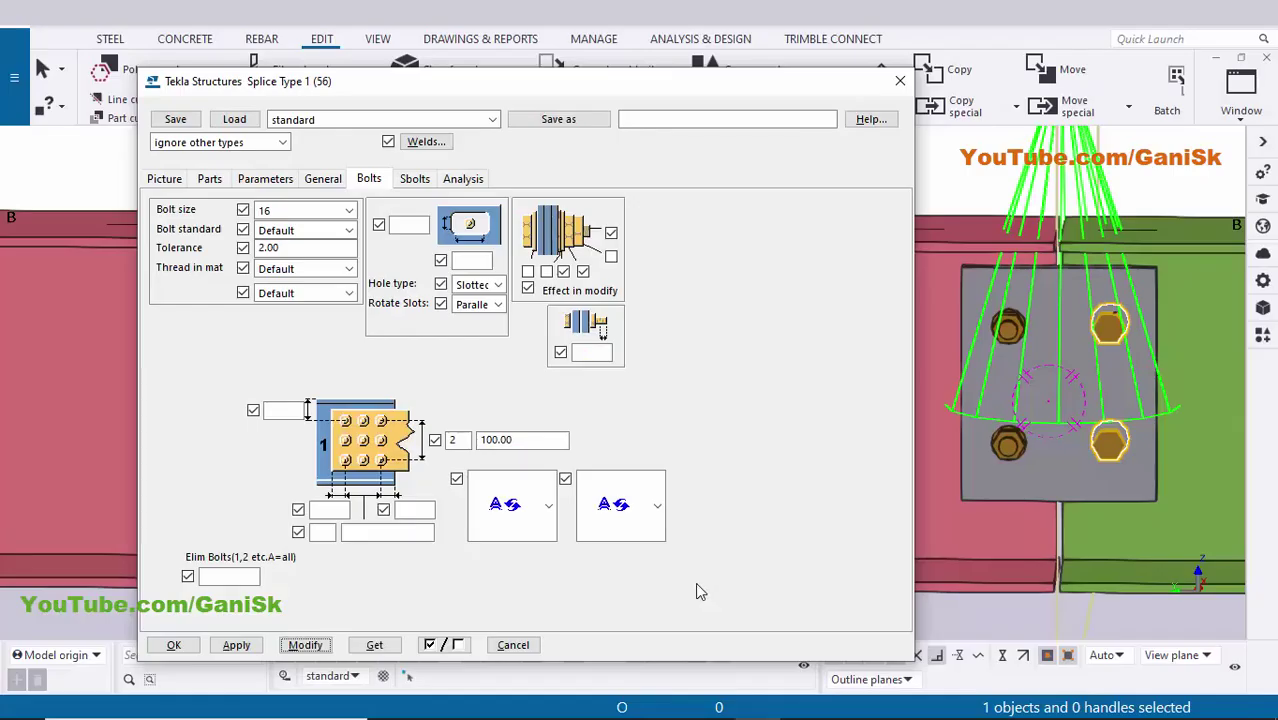
click(331, 510)
text(50)
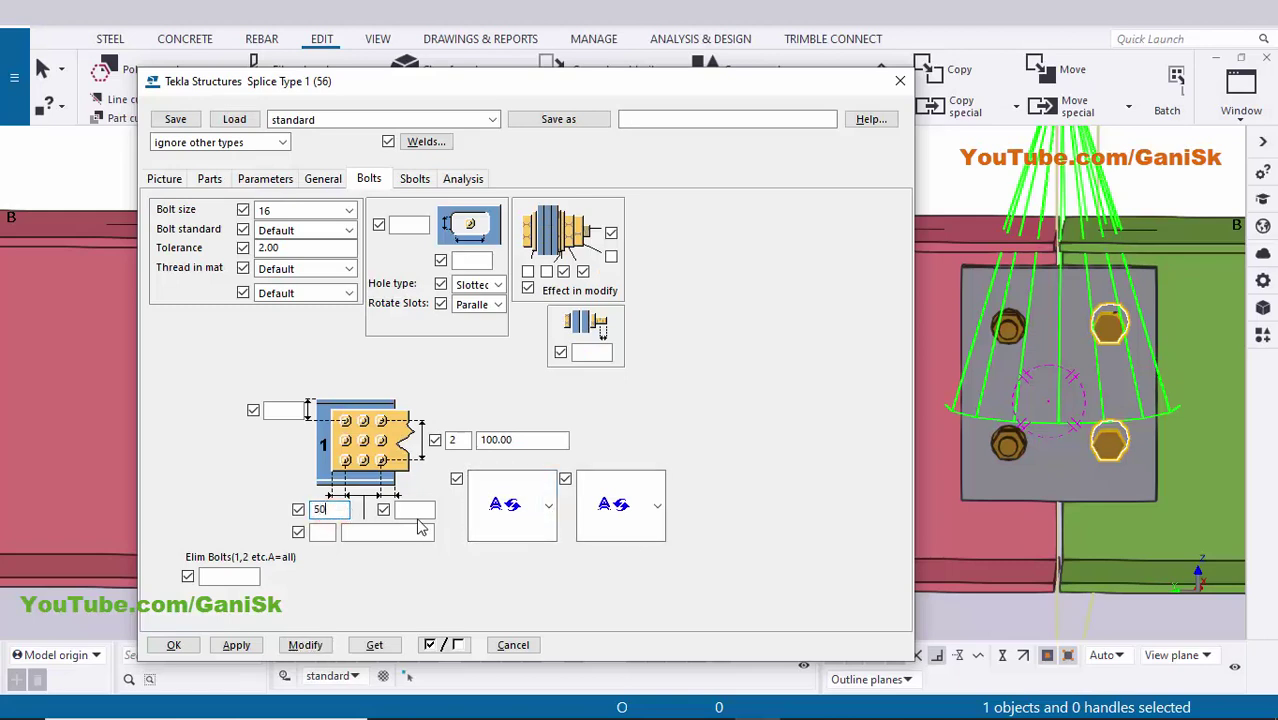
click(414, 509)
text(50)
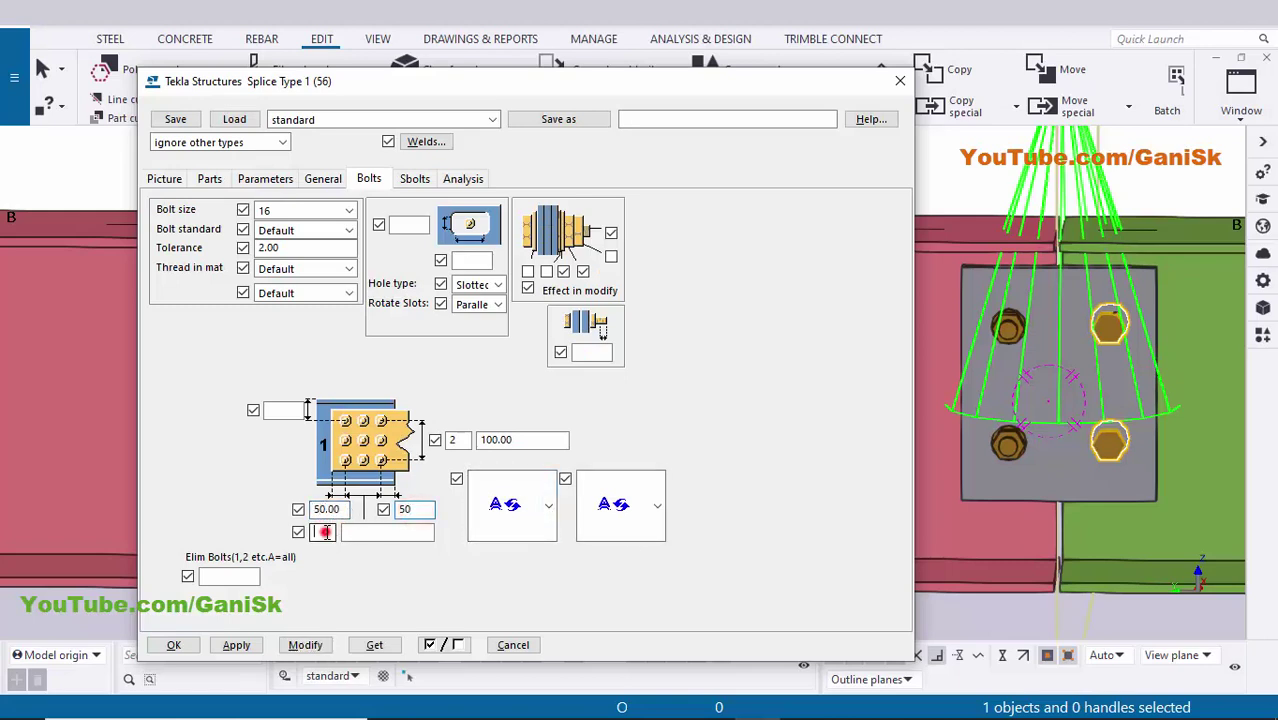
click(324, 532)
click(371, 531)
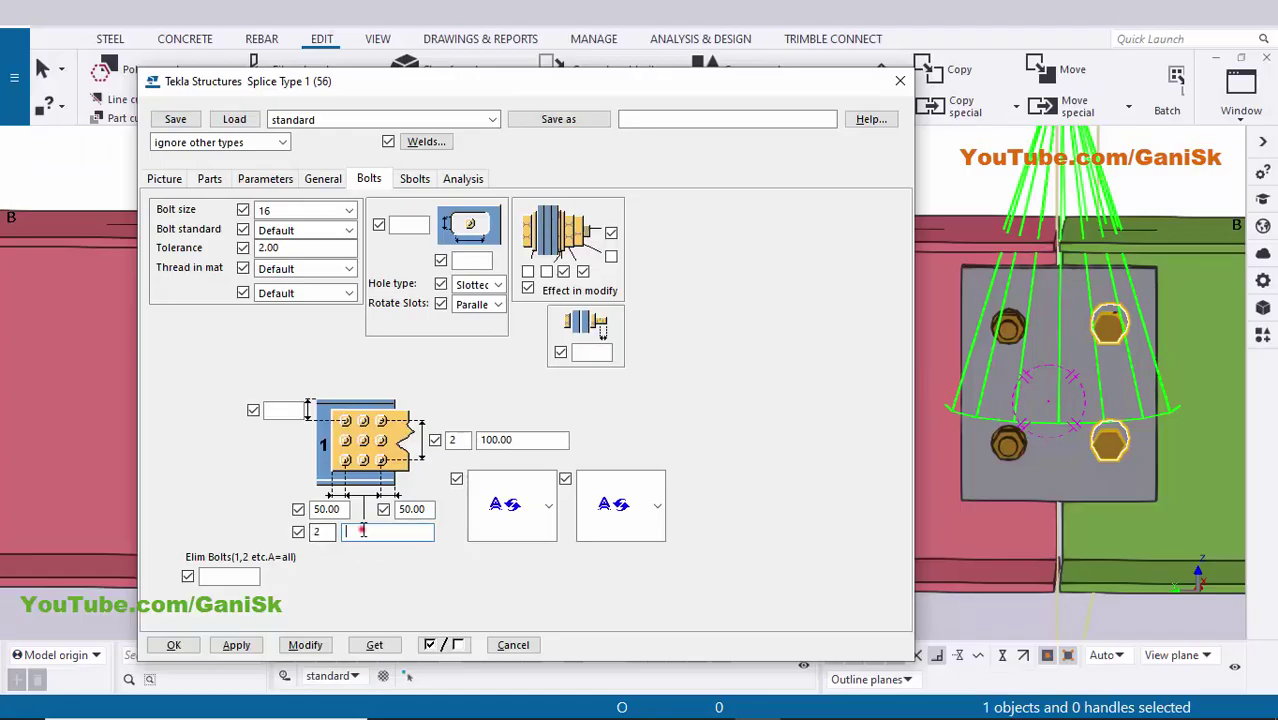
text(100)
click(305, 645)
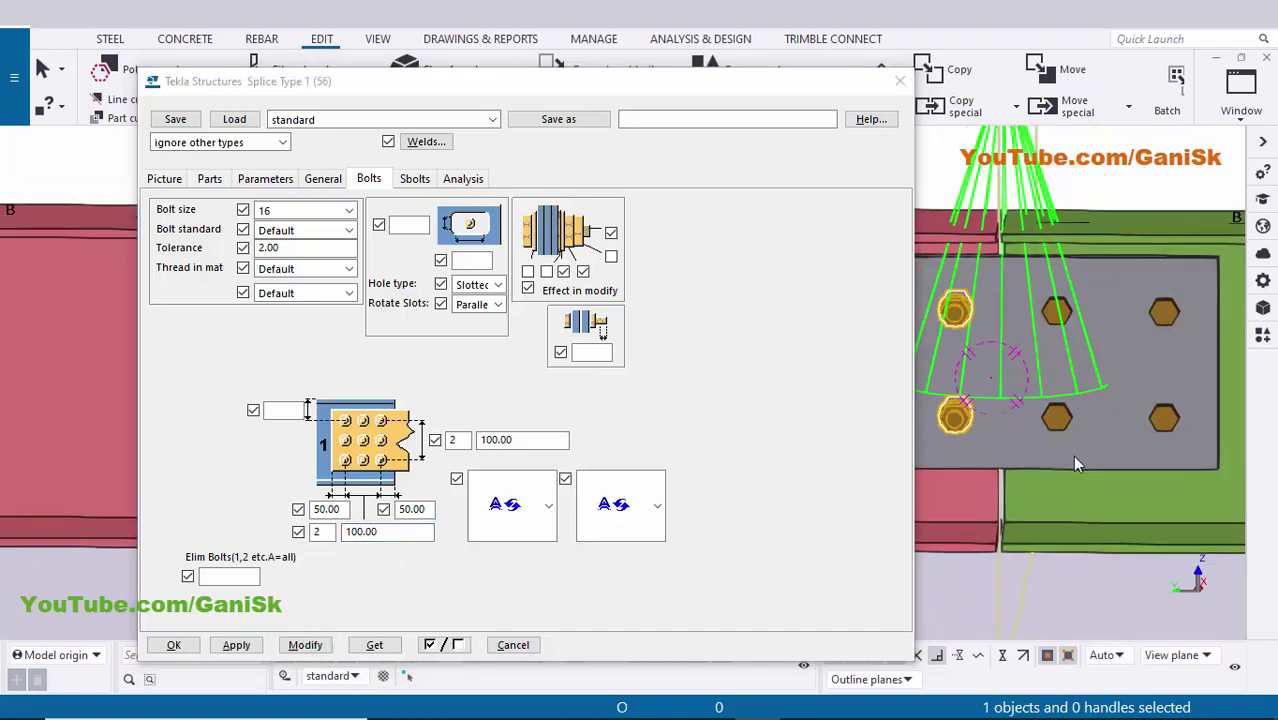
scroll(1076, 454, down, 2)
middle_drag(1166, 458, 1258, 470)
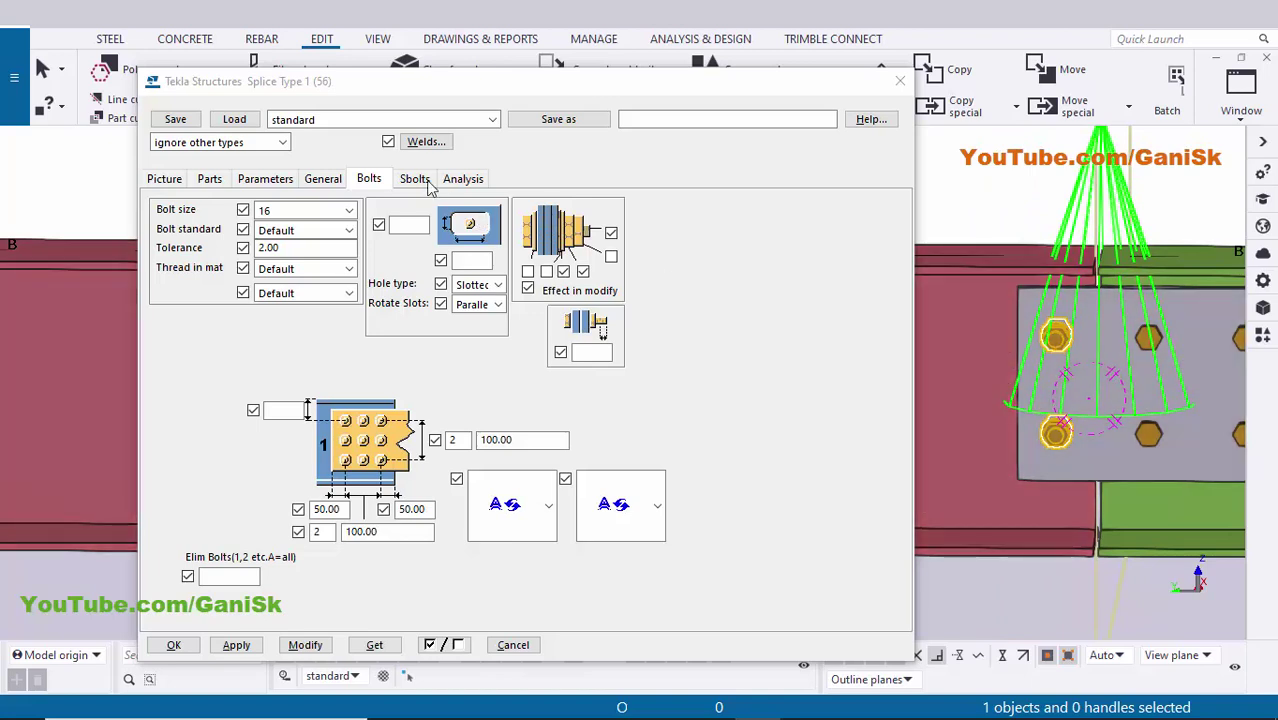
Step: On the Sbolts tab, set the second bolt group to size 16 with tolerance 2.00
click(414, 178)
click(310, 219)
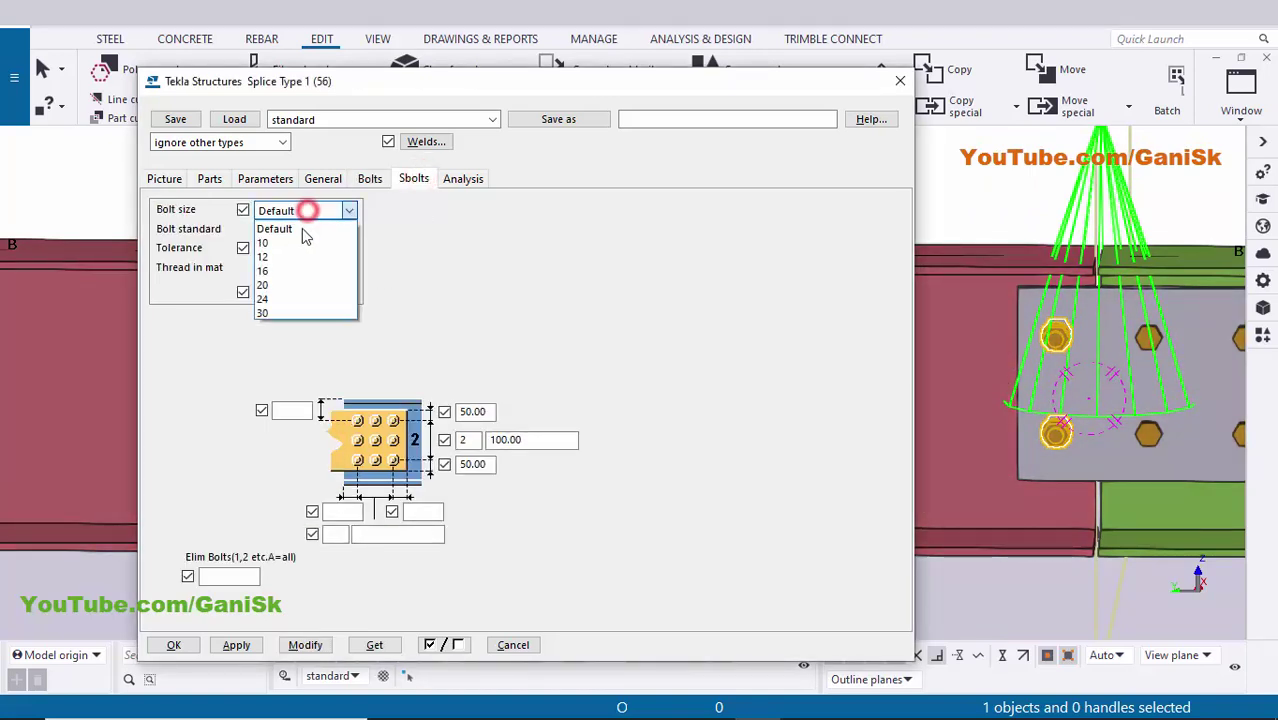
click(297, 265)
click(296, 250)
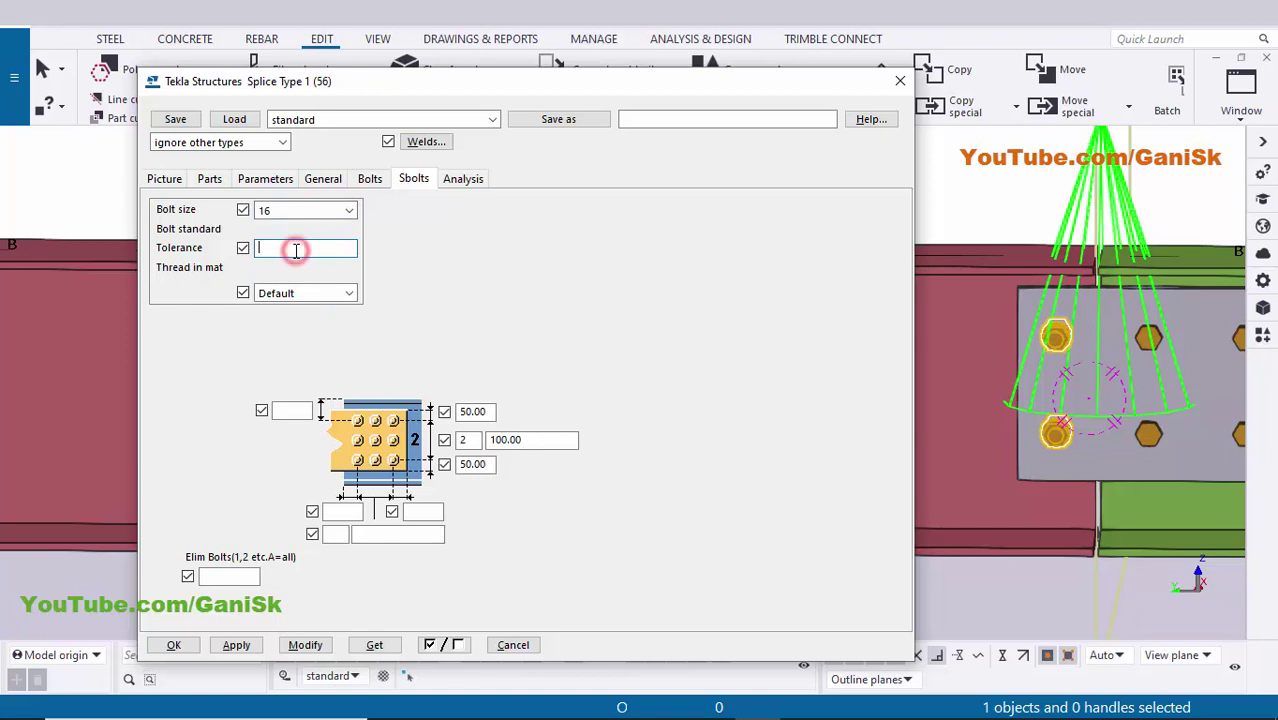
text(2)
Step: Give the second group 50 and 50 edge distances and 2 bolts at 100 spacing, then modify
click(350, 513)
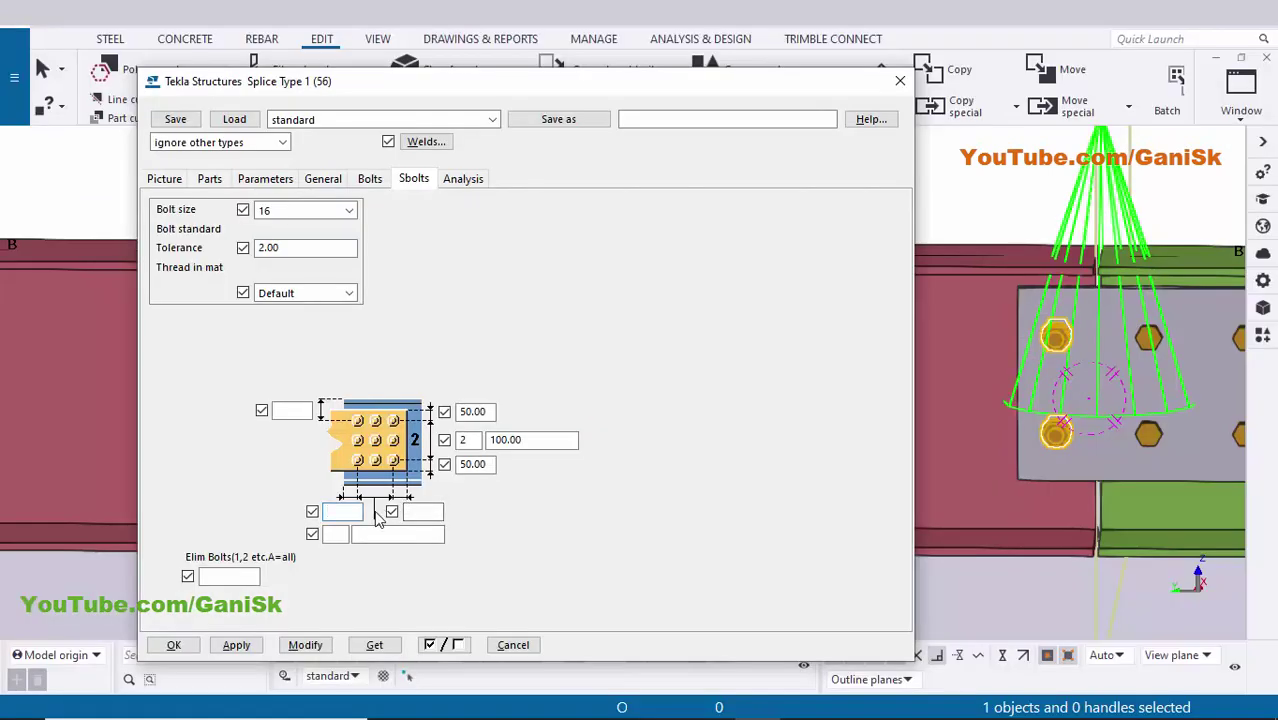
text(50)
click(421, 511)
text(50)
click(345, 534)
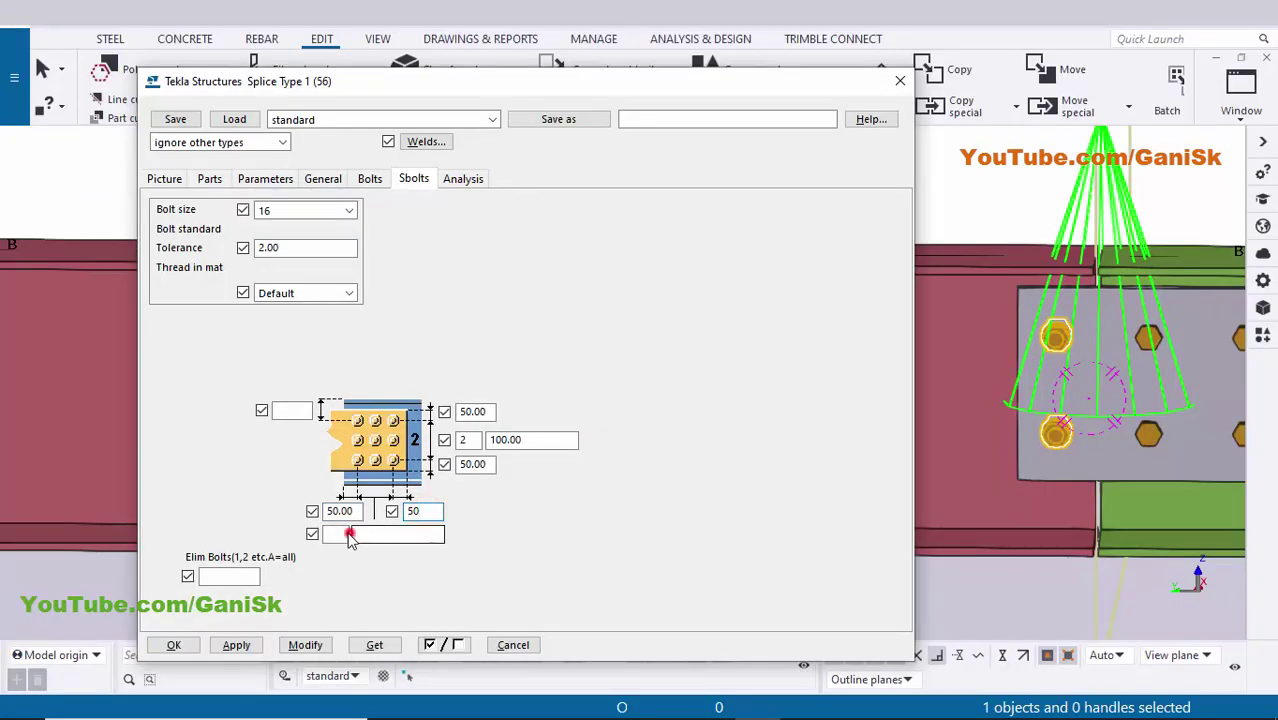
text(2)
click(380, 533)
text(100)
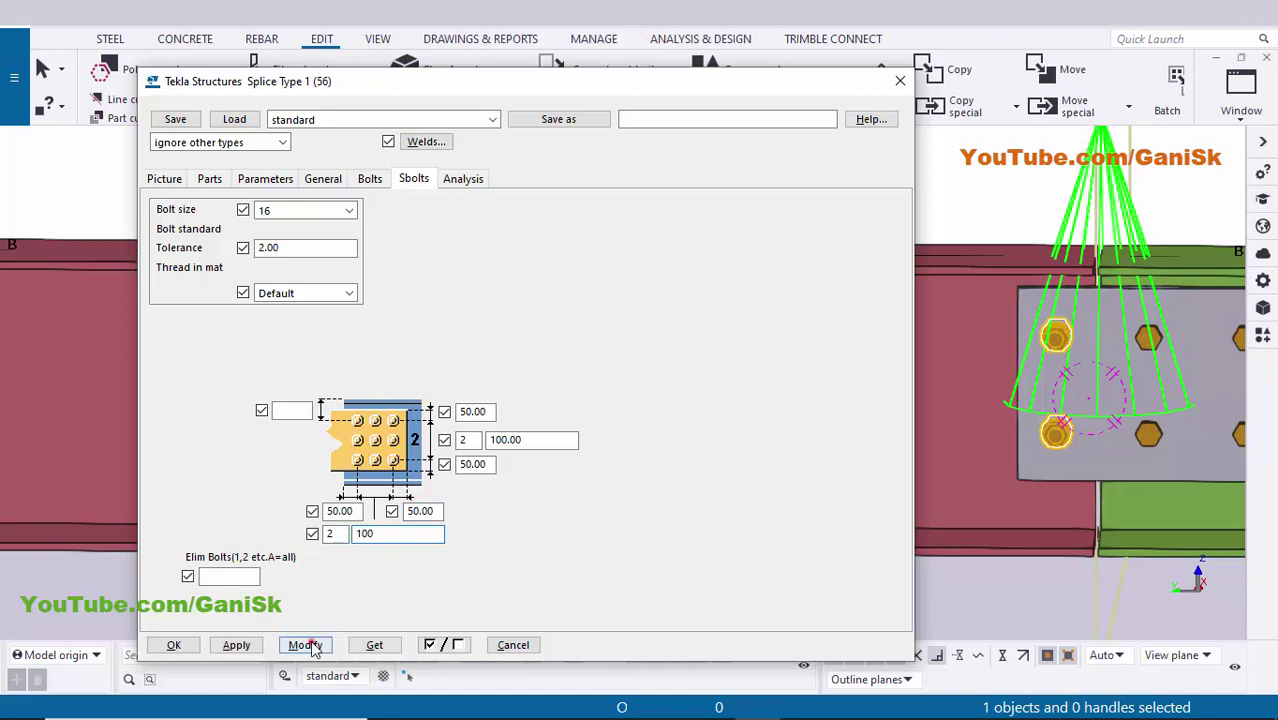
click(305, 645)
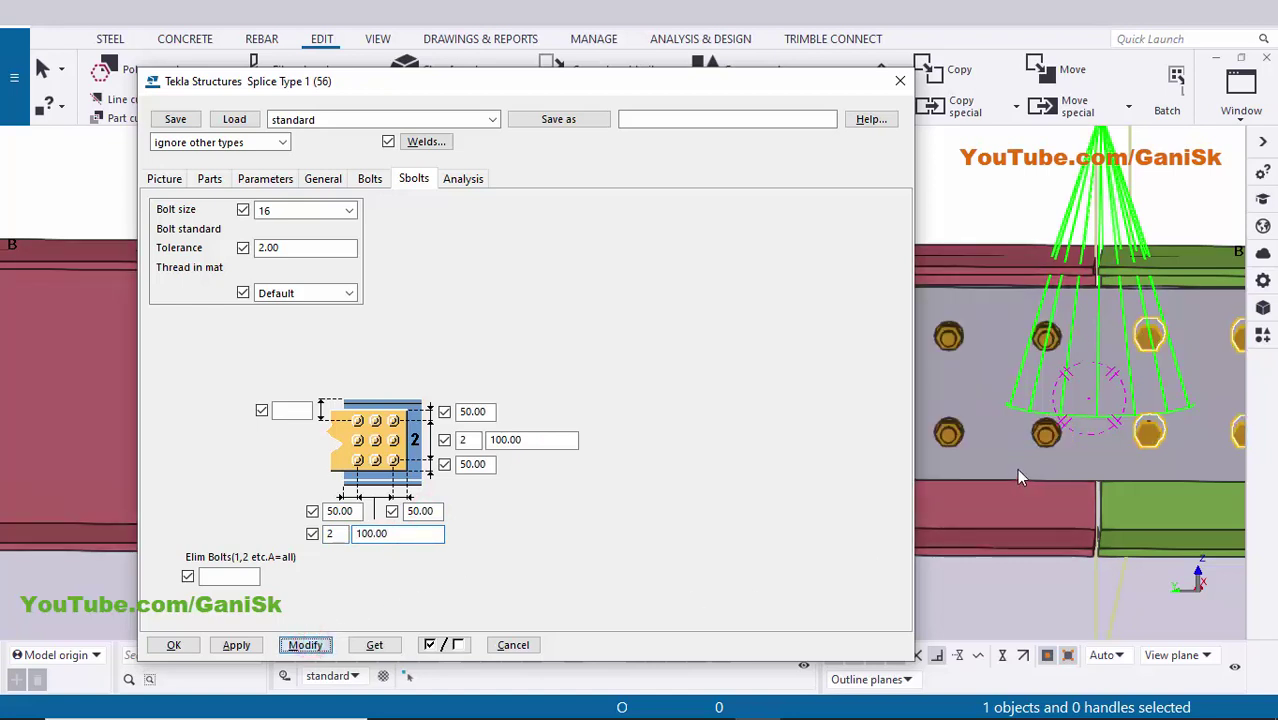
scroll(1071, 450, down, 3)
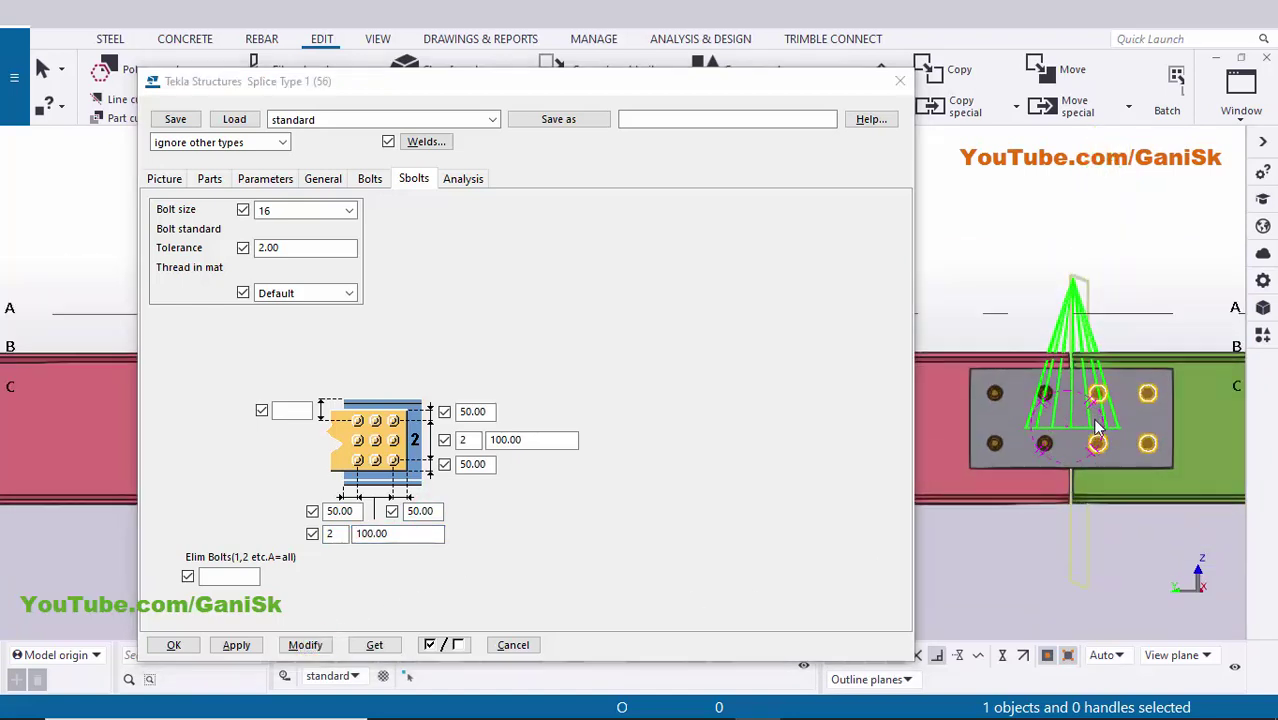
scroll(1097, 430, up, 2)
Step: Check the PDF drawing, then set the second bolt group's top offset to 100
key(alt+Tab)
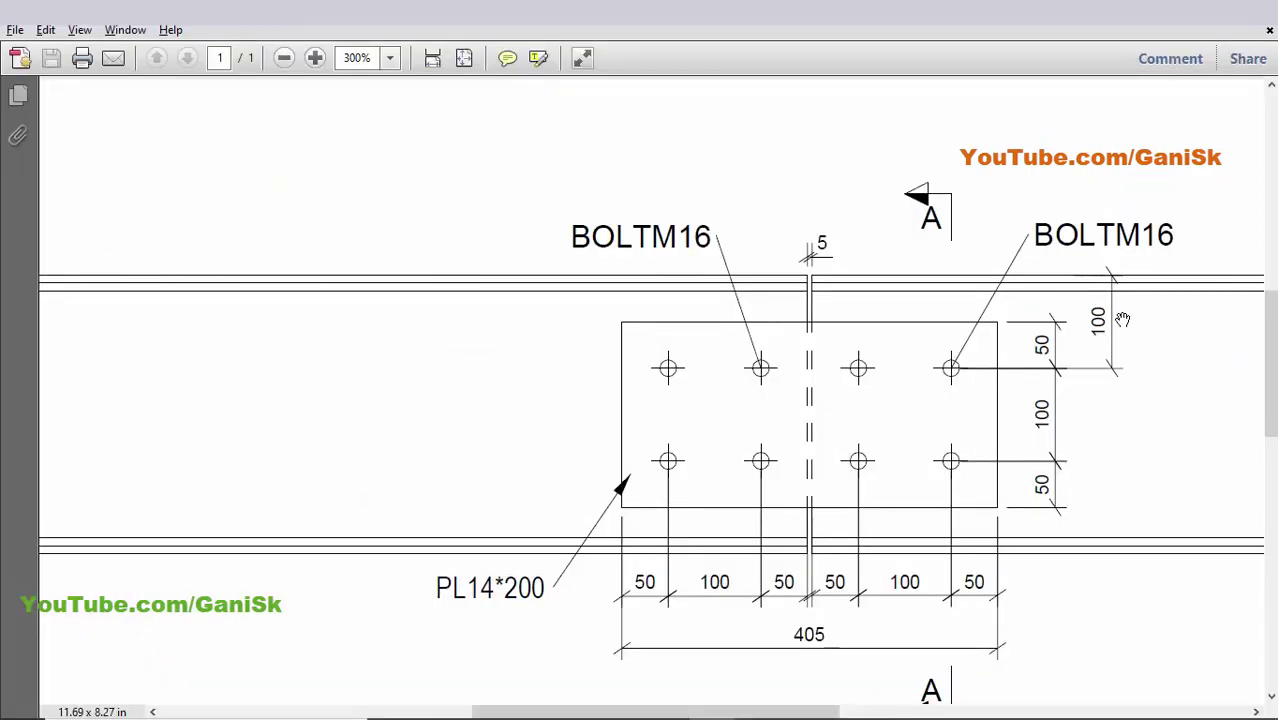
key(alt+Tab)
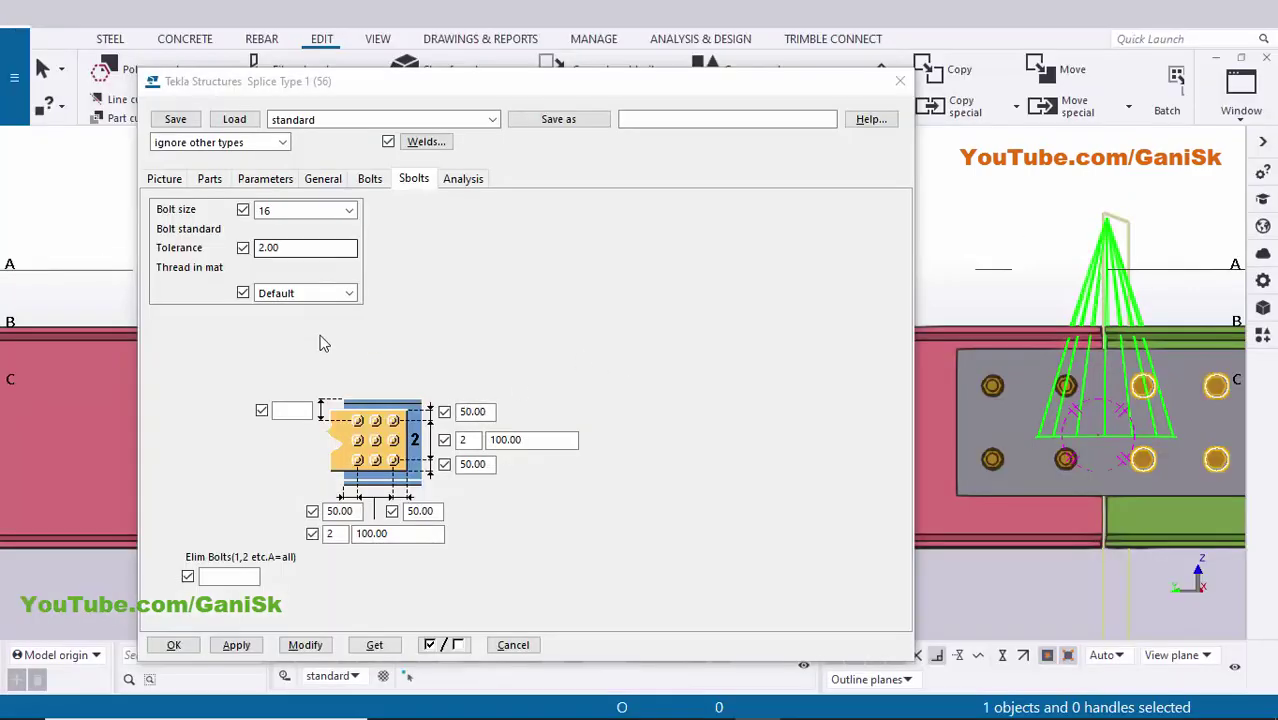
click(295, 410)
text(100)
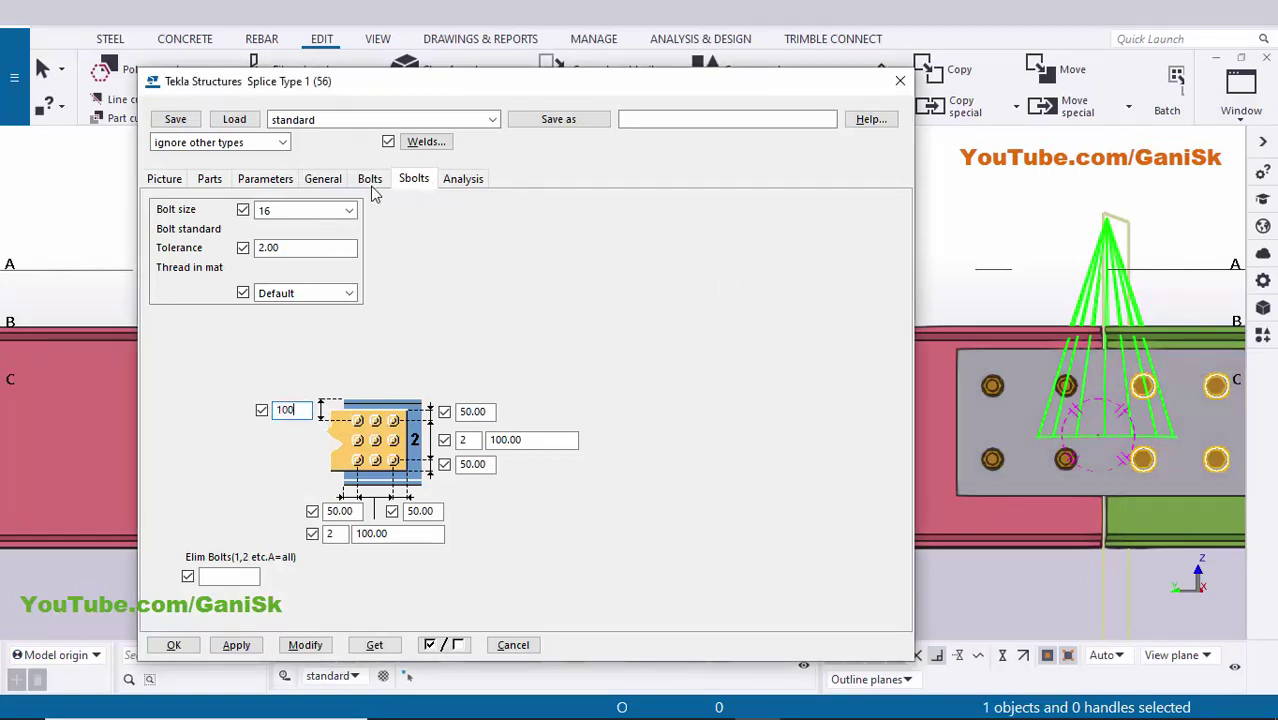
Step: Set the first bolt group's top offset to 100, modify the splice and close its properties
click(368, 178)
click(285, 410)
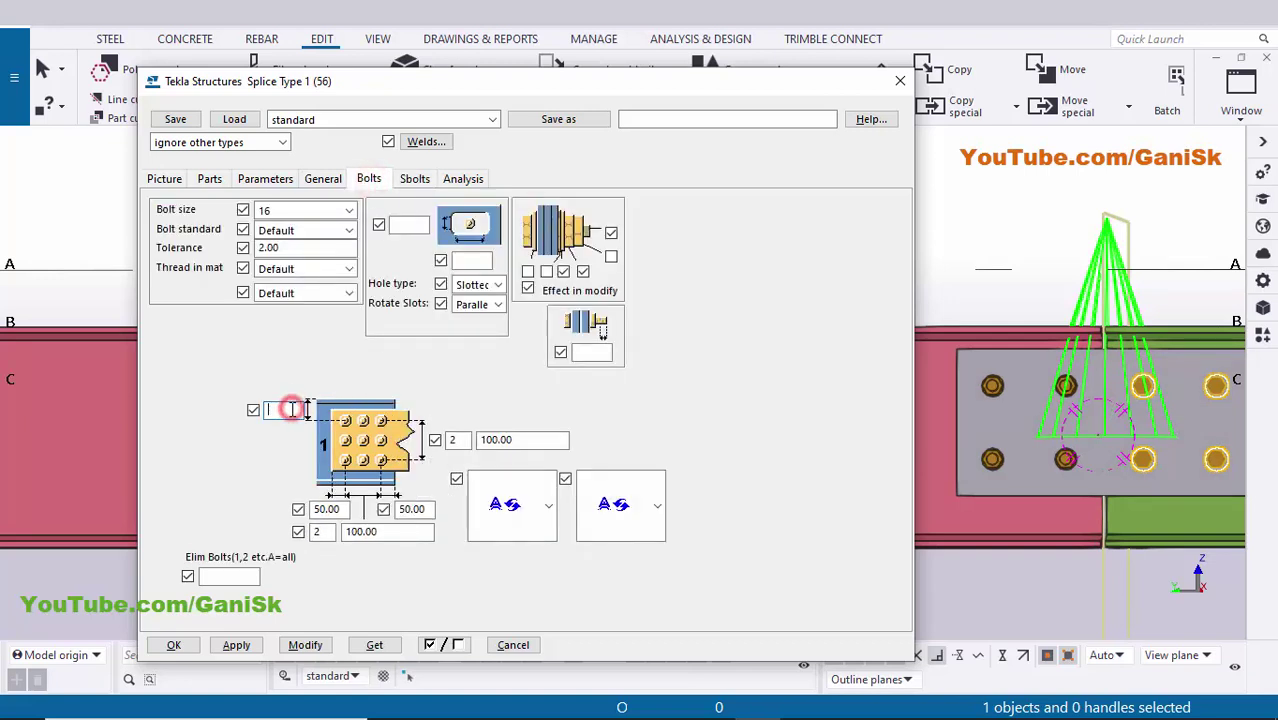
text(100)
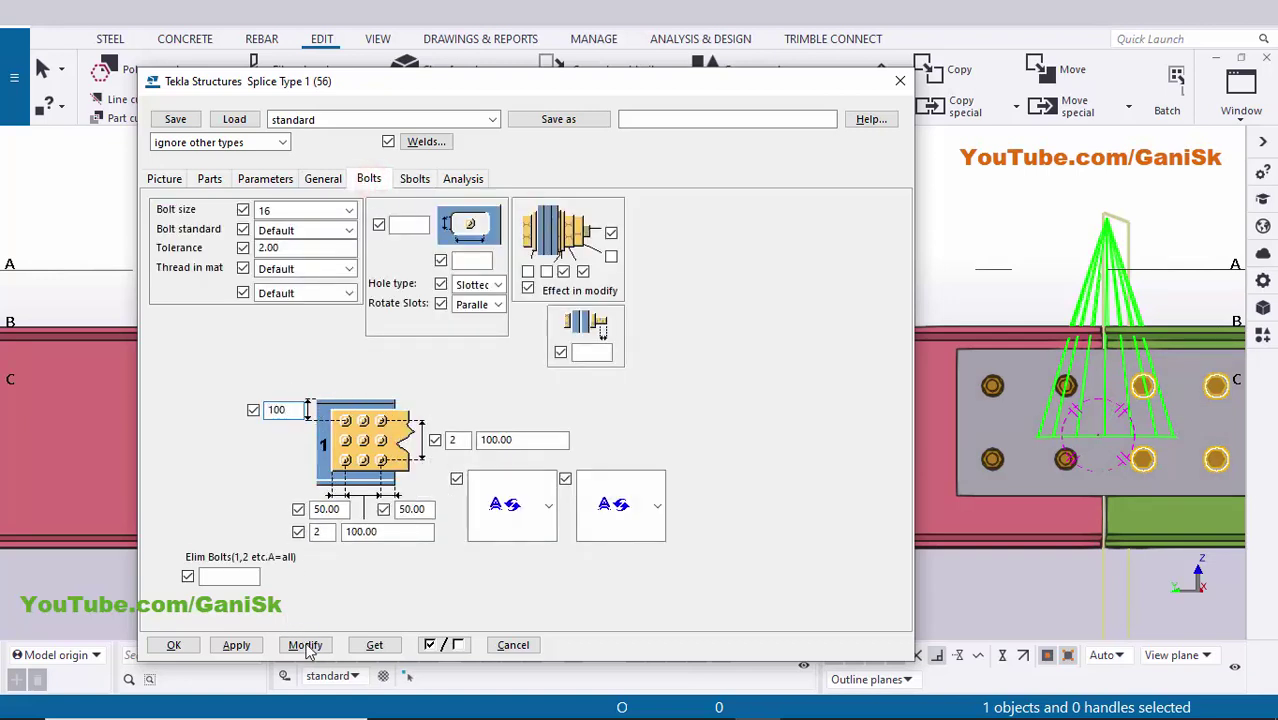
click(305, 645)
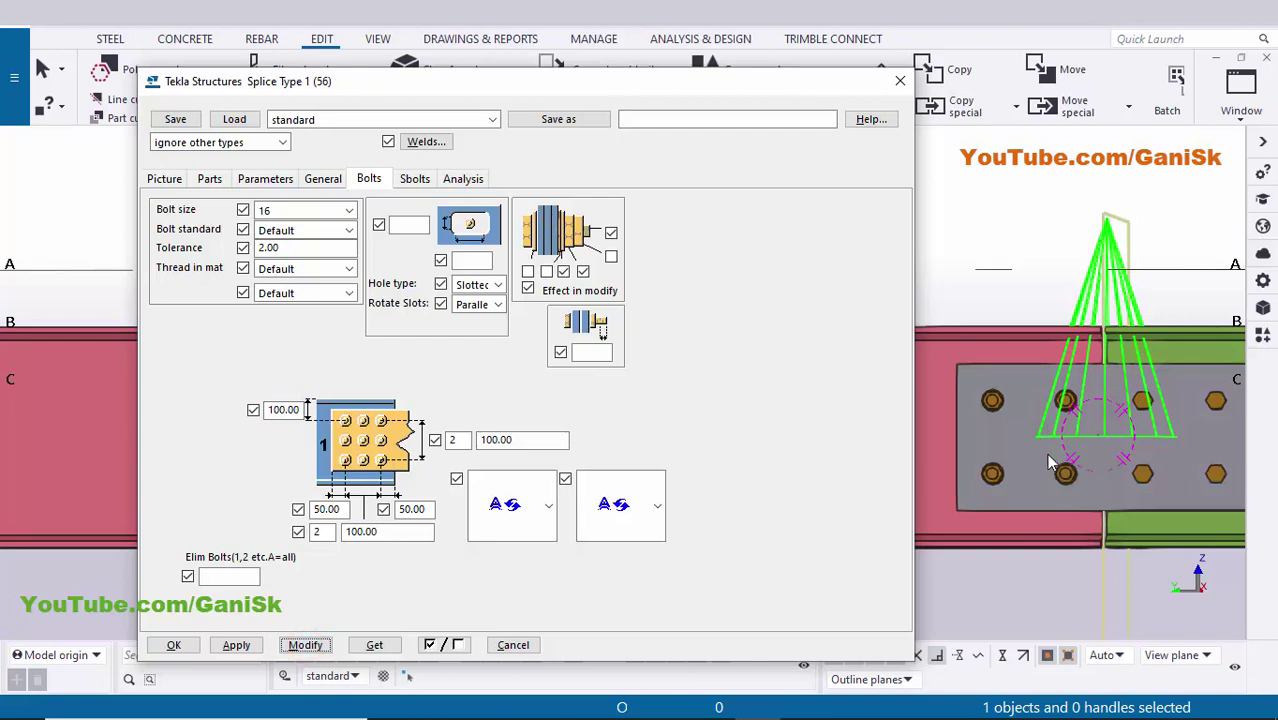
click(303, 645)
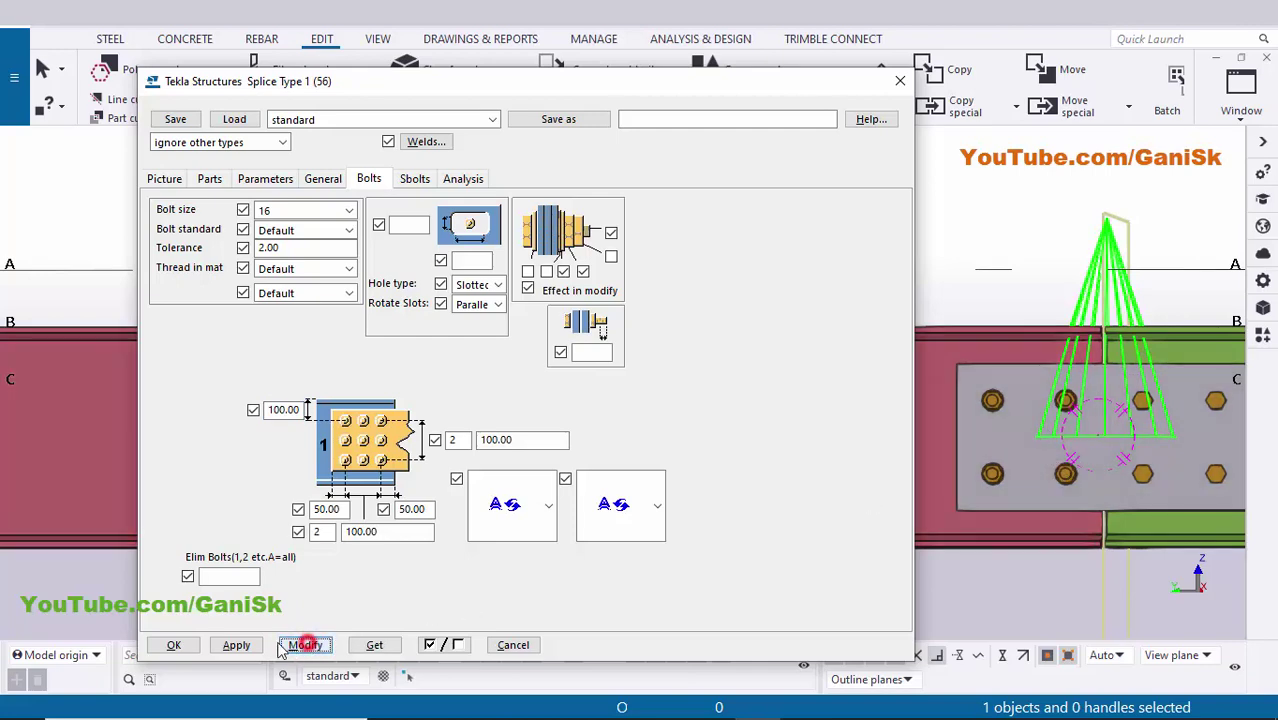
click(172, 645)
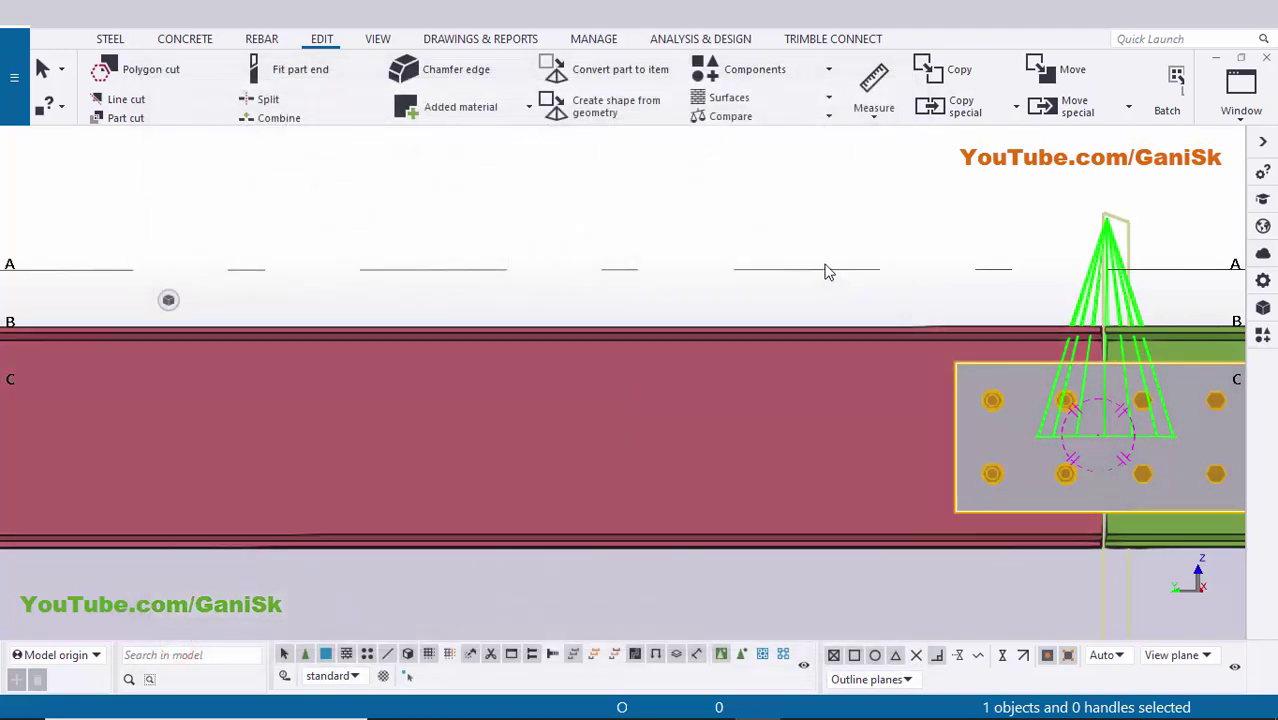
Step: Redraw the model view and orbit to a 3D perspective of the bolted splice plate
click(770, 208)
right_click(766, 200)
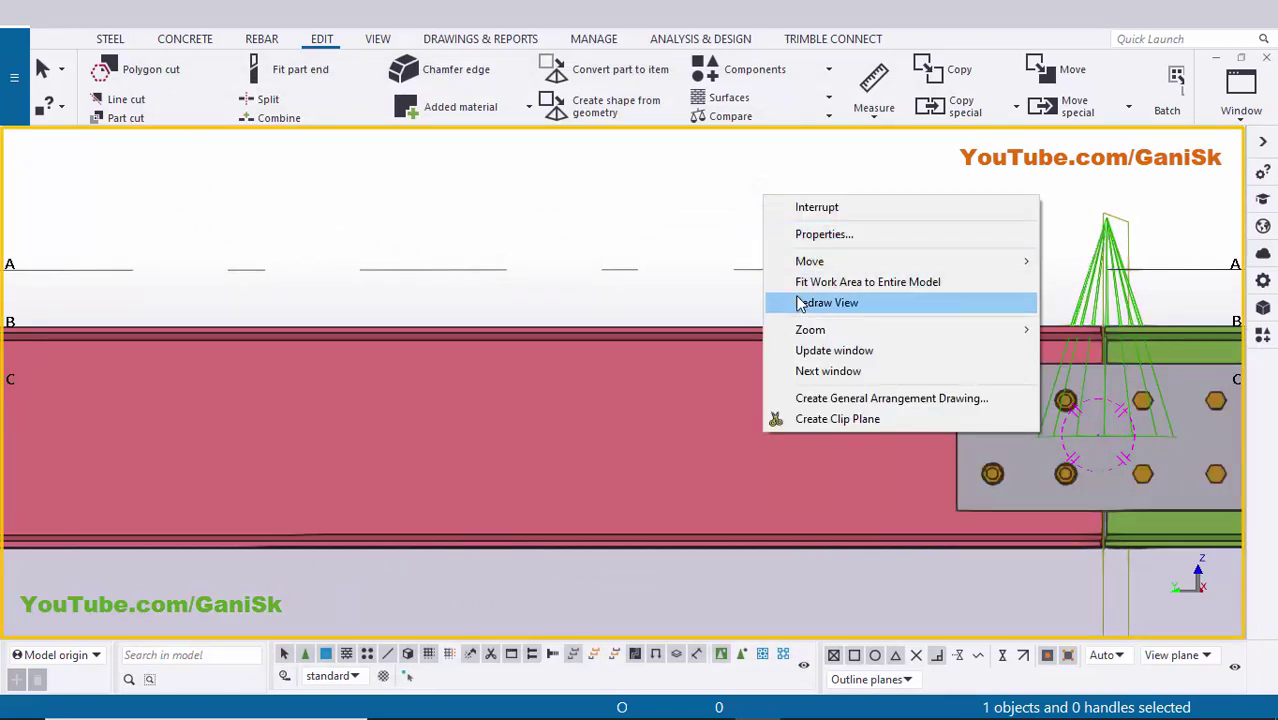
click(800, 303)
mouse_move(665, 354)
ctrl+middle_down()
mouse_move(945, 411)
mouse_move(422, 399)
mouse_move(843, 425)
mouse_move(476, 405)
mouse_move(819, 455)
mouse_move(861, 448)
mouse_move(893, 355)
mouse_move(755, 433)
mouse_move(815, 438)
mouse_move(876, 412)
mouse_move(813, 398)
mouse_move(851, 398)
ctrl+middle_up()
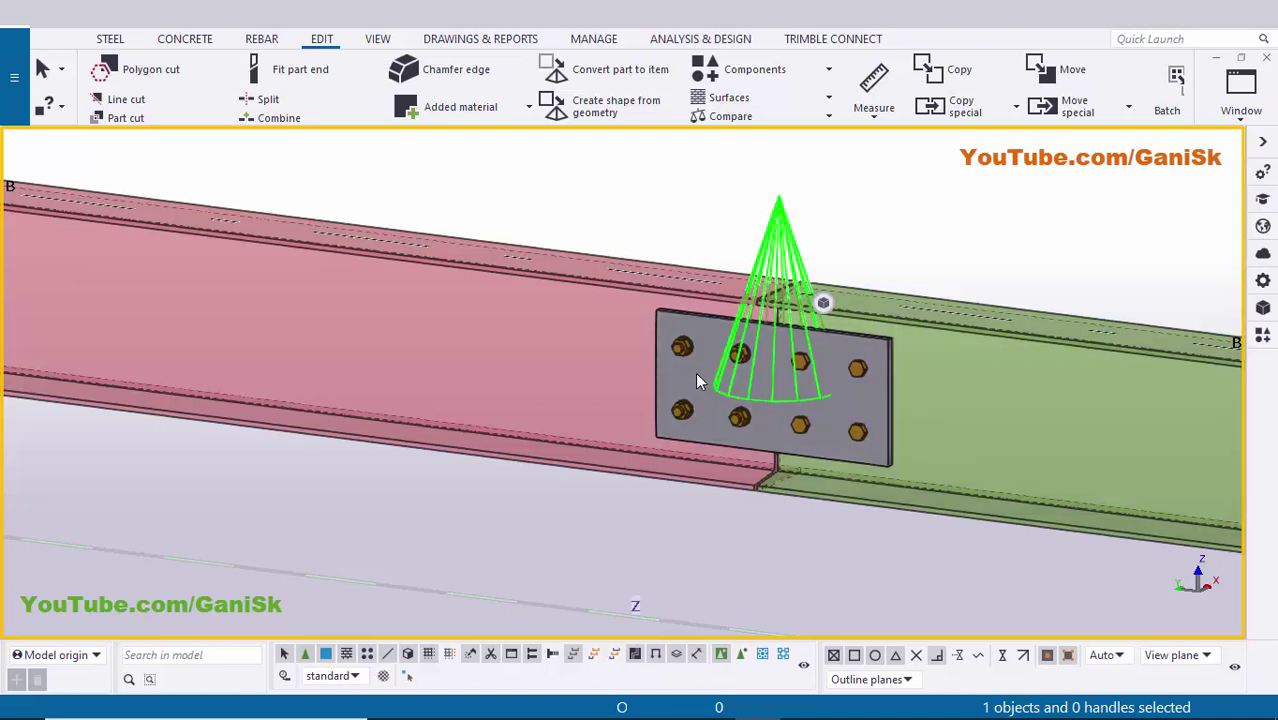
Step: Review the full ISMB300 splice drawing in the PDF, then return to Tekla and rotate the model
click(712, 701)
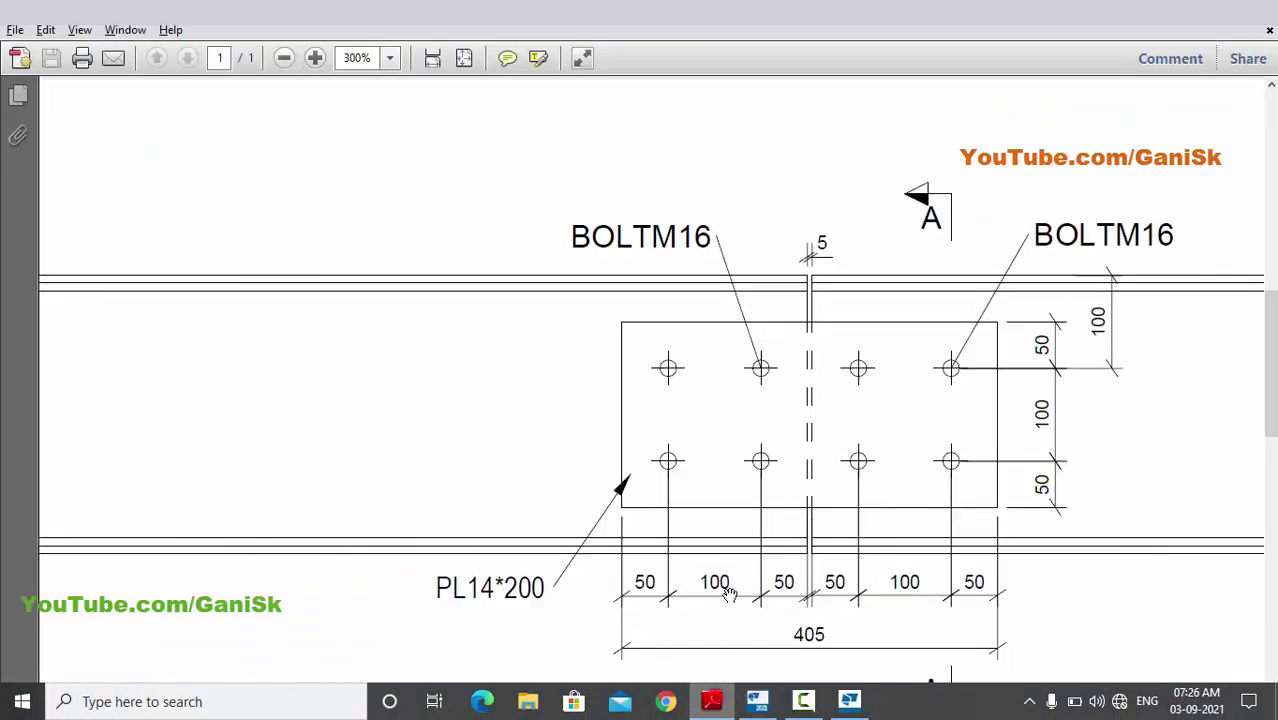
ctrl+scroll(730, 593, down, 1)
scroll(765, 480, down, 3)
ctrl+scroll(772, 486, down, 1)
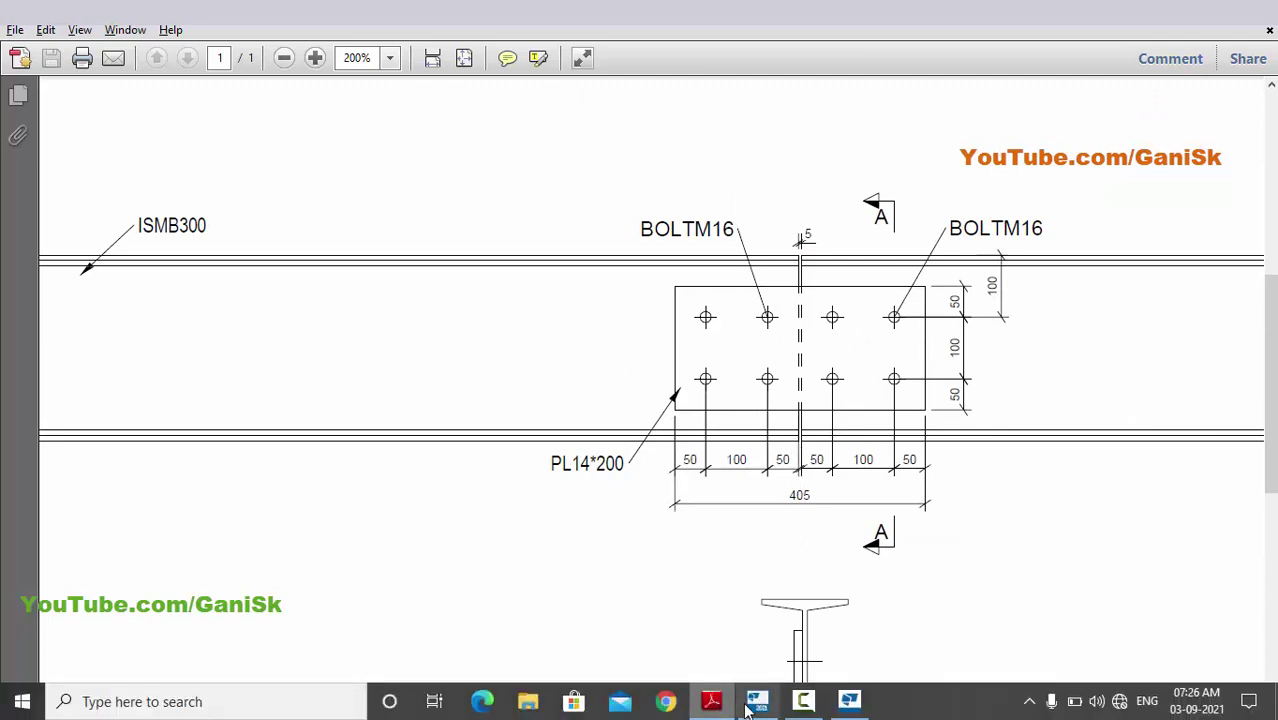
click(756, 701)
ctrl+middle_drag(740, 621, 715, 497)
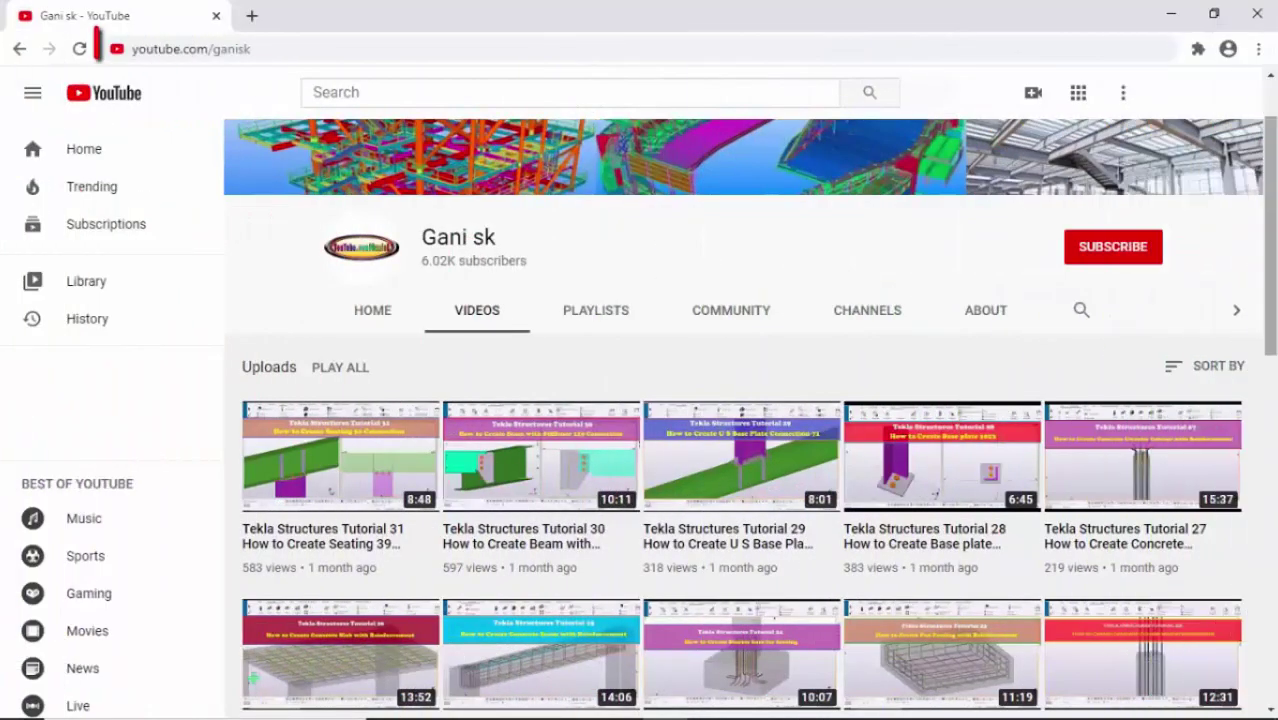